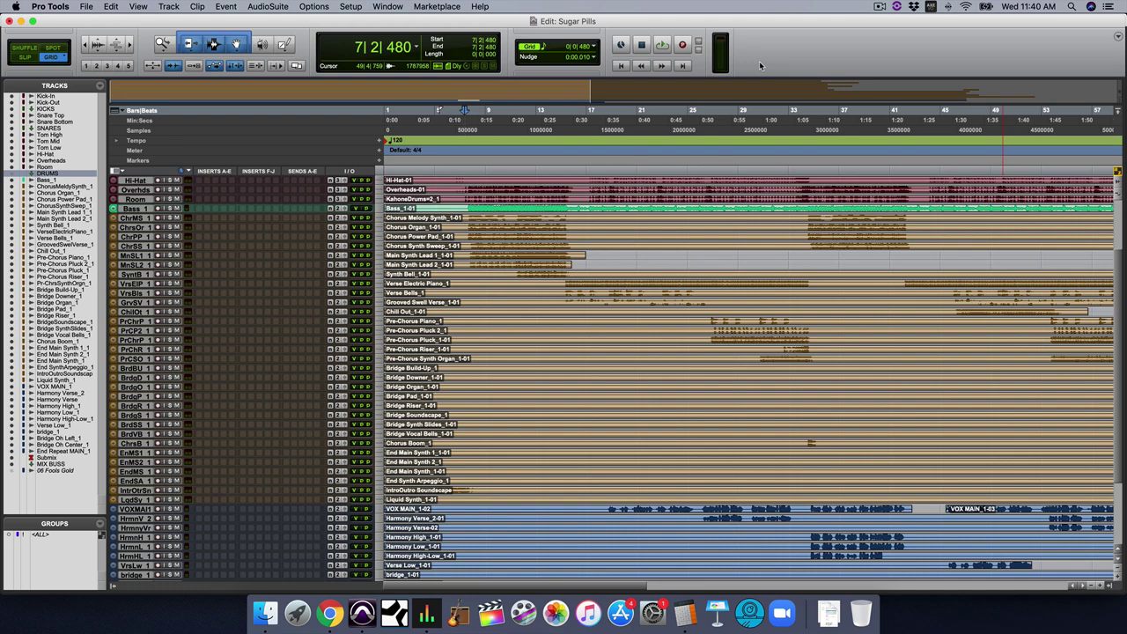
# - Switch to the Mix window with Cmd+= and scroll across the channel strips back to Bass_1
pyautogui.press('super+equal')
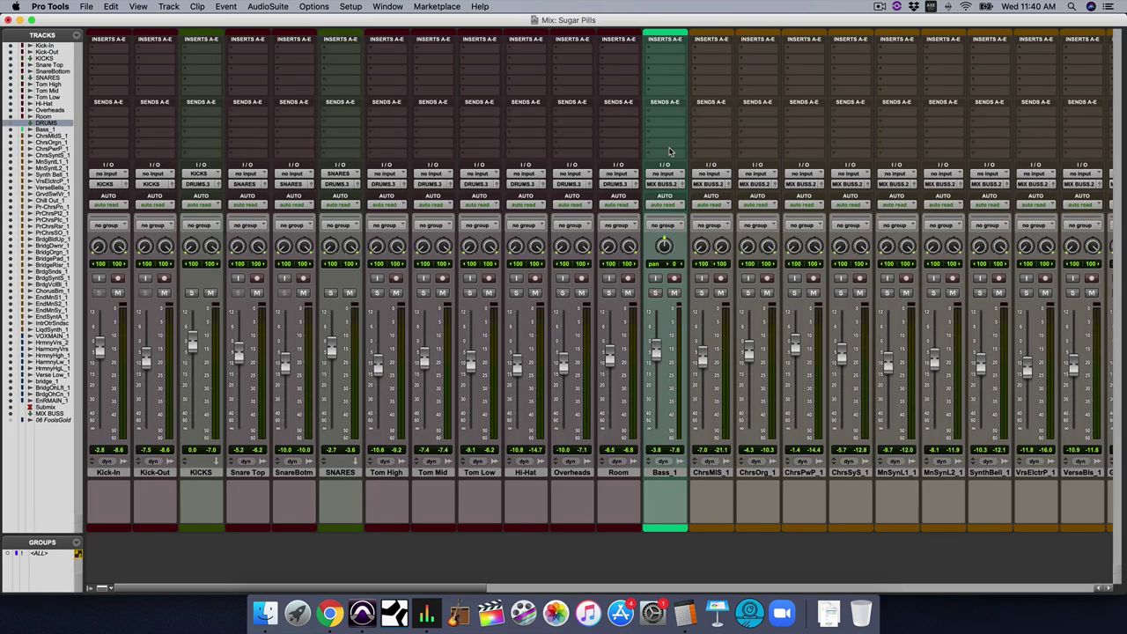
pyautogui.hscroll(10, 740, 388)
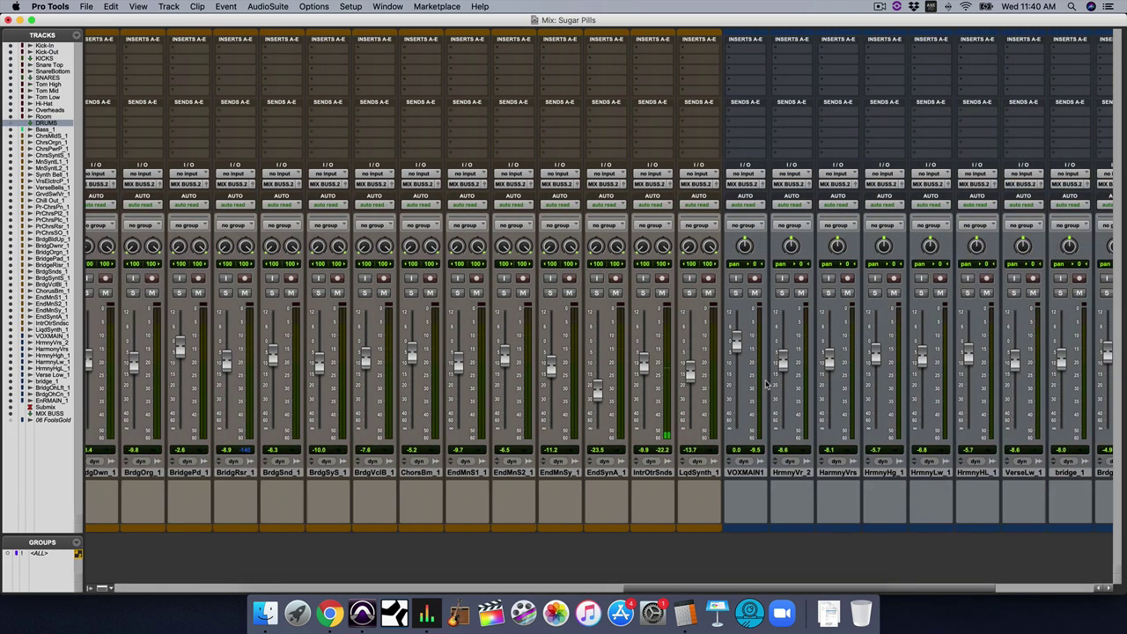
pyautogui.hscroll(6, 766, 384)
pyautogui.hscroll(-20, 1002, 421)
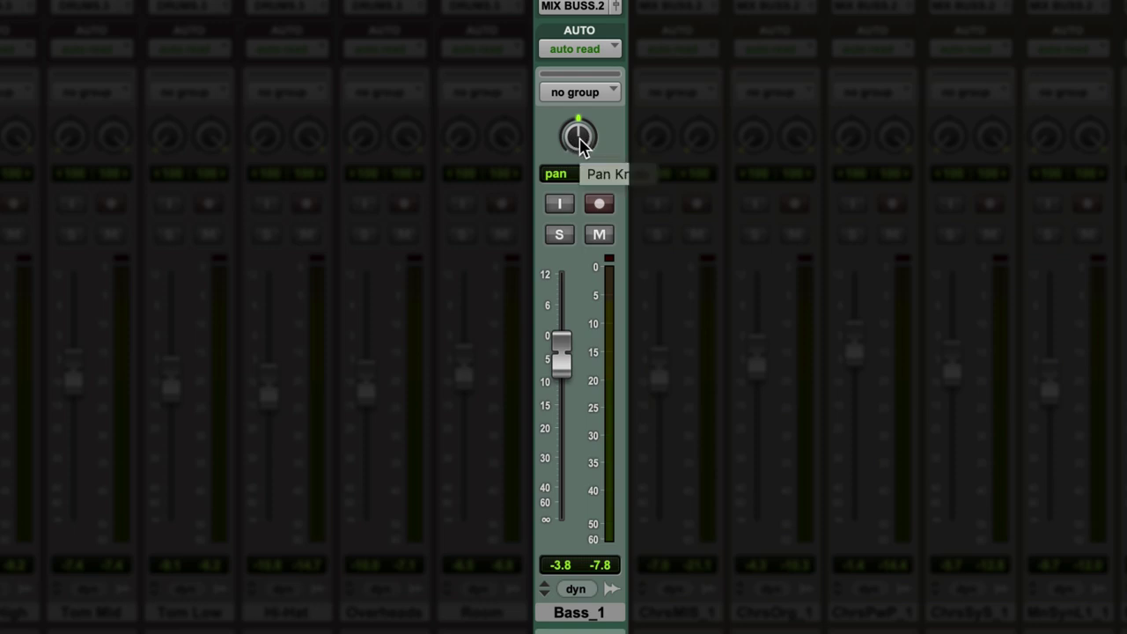
# - Solo Bass_1 and sweep its pan hard right, then hard left
pyautogui.click(559, 234)
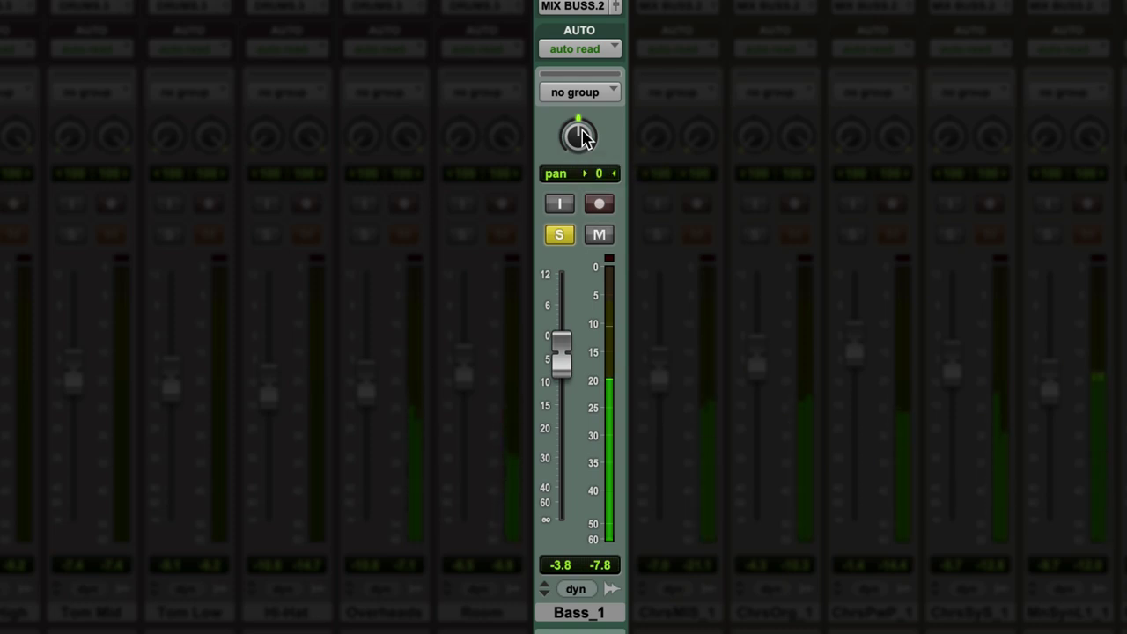
pyautogui.click(581, 137)
pyautogui.moveTo(581, 136); pyautogui.dragTo(604, 18)
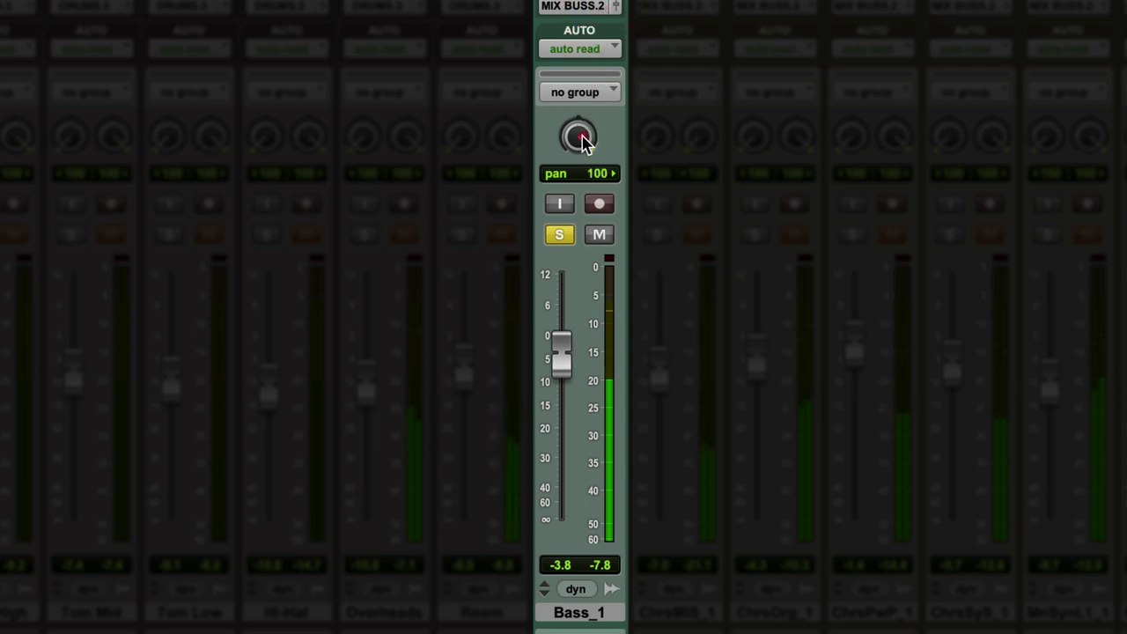
pyautogui.moveTo(582, 136); pyautogui.dragTo(579, 375)
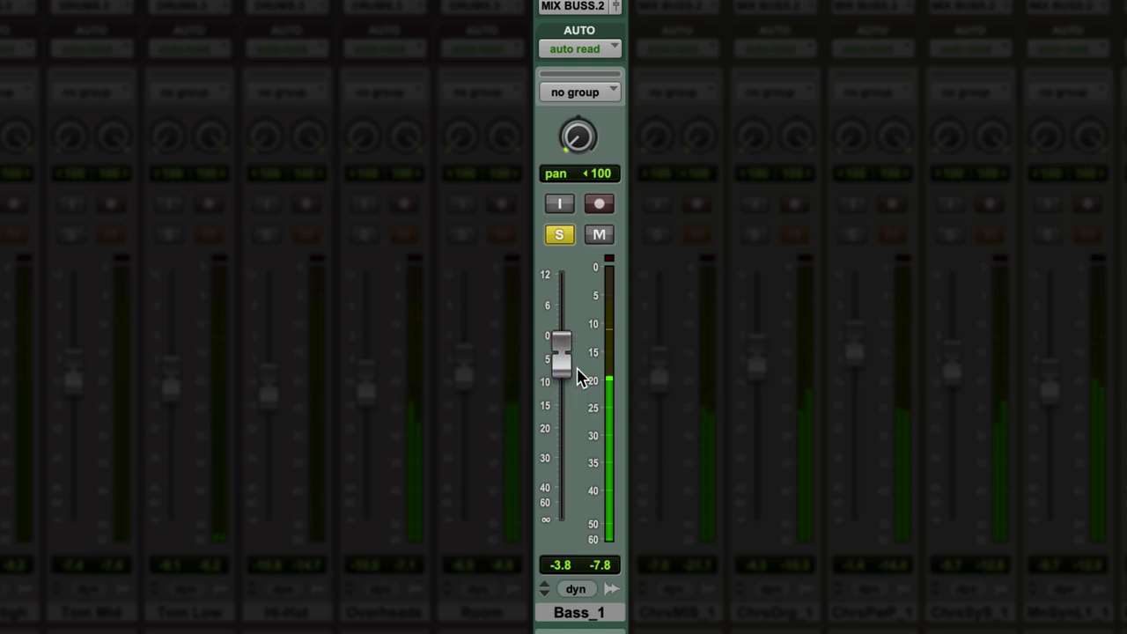
# - Bring the Bass_1 pan back from hard left, reset it to centre, and nudge it slightly right
pyautogui.click(579, 137)
pyautogui.moveTo(579, 136)
pyautogui.mouseDown()
pyautogui.moveTo(568, 79)
pyautogui.moveTo(577, 132)
pyautogui.mouseUp()
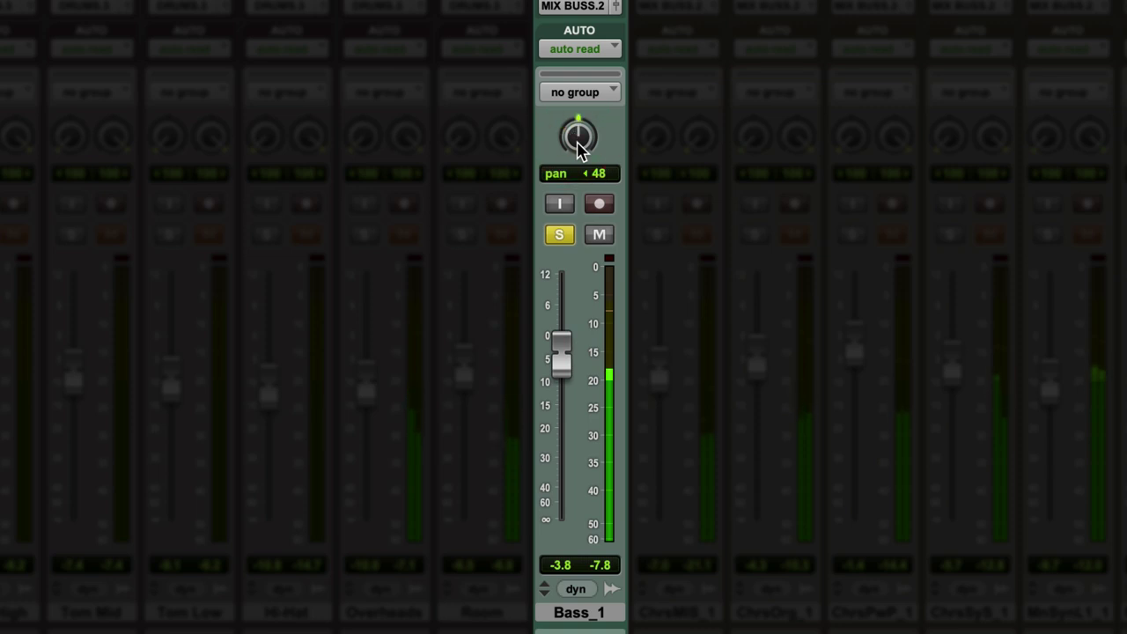
pyautogui.keyDown('alt'); pyautogui.click(578, 146); pyautogui.keyUp('alt')
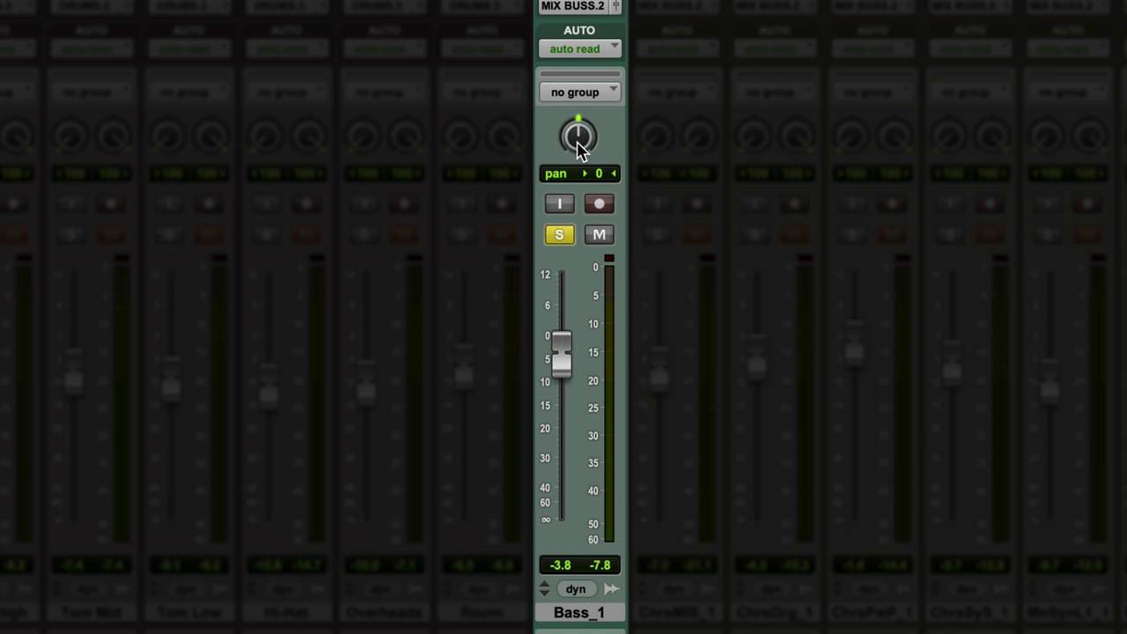
pyautogui.moveTo(581, 141)
pyautogui.mouseDown()
pyautogui.moveTo(582, 183)
pyautogui.moveTo(580, 88)
pyautogui.moveTo(574, 177)
pyautogui.moveTo(579, 133)
pyautogui.mouseUp()
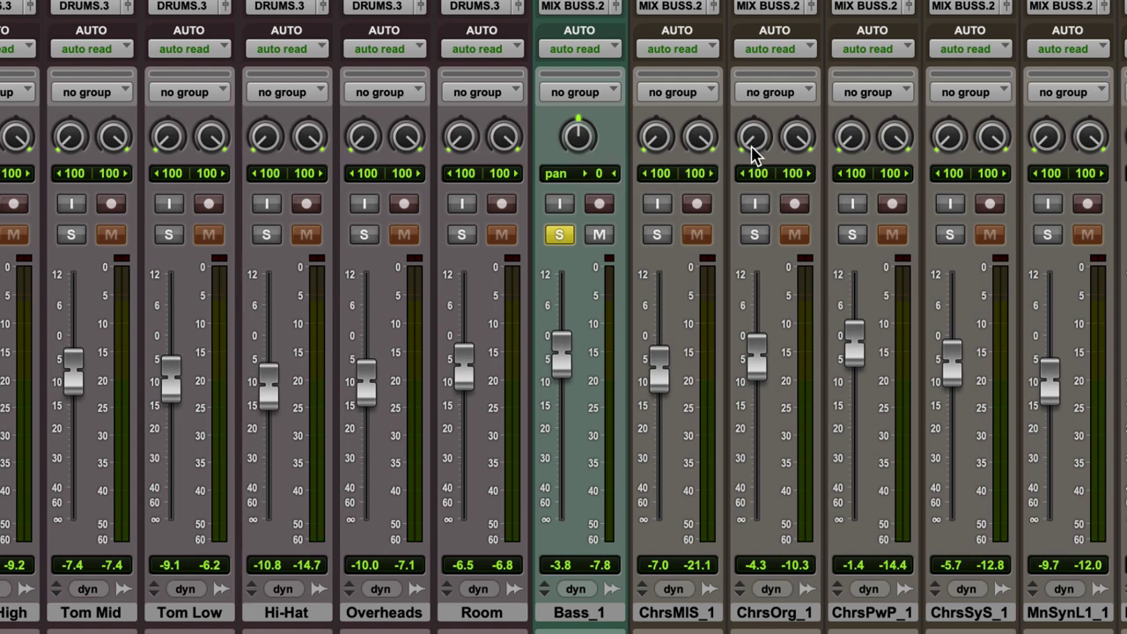
pyautogui.hscroll(15, 835, 216)
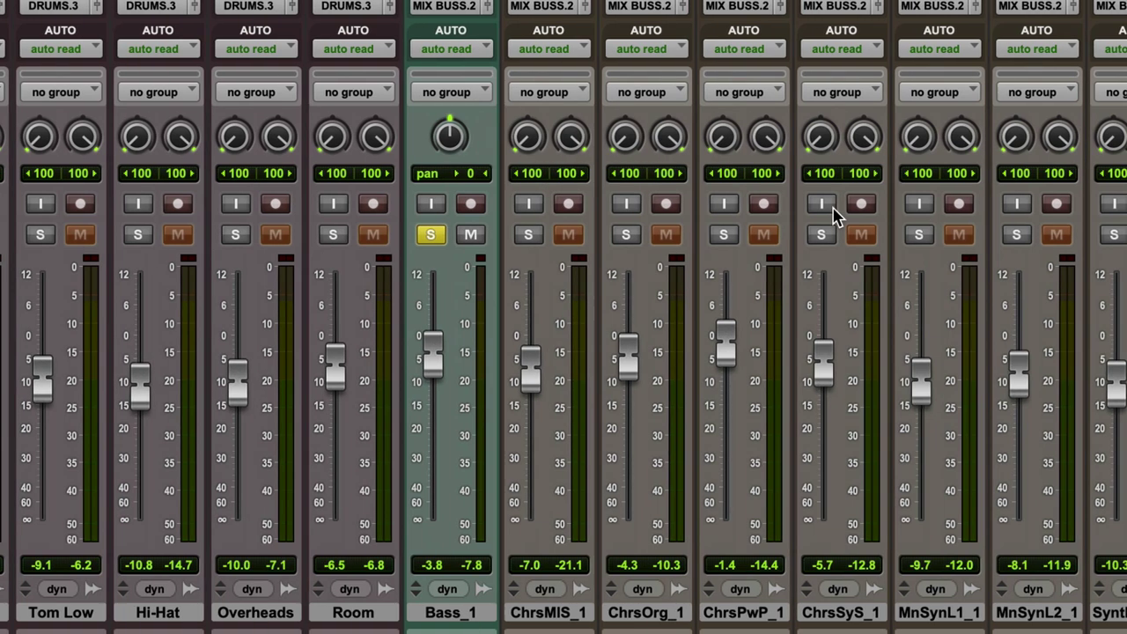
pyautogui.hscroll(3, 835, 215)
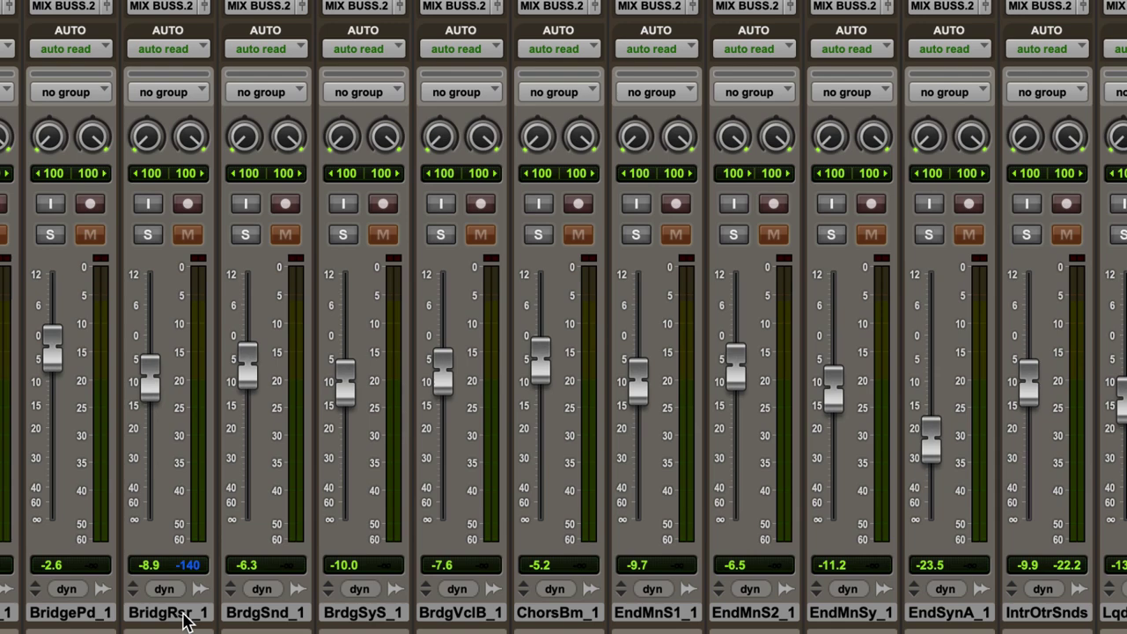
pyautogui.hscroll(-18, 185, 621)
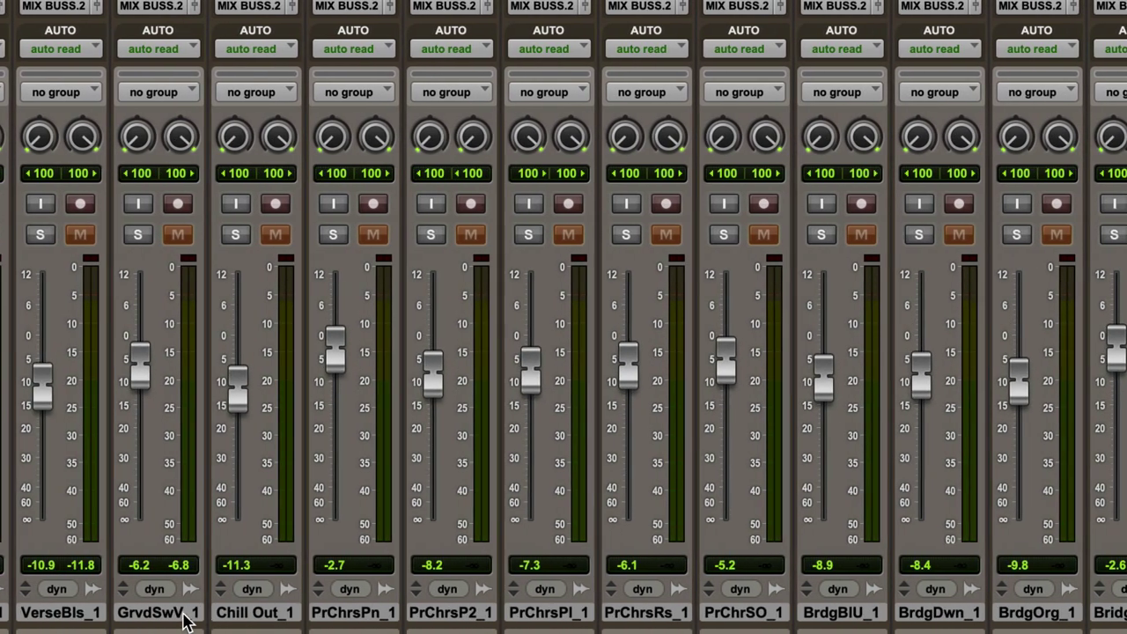
pyautogui.click(185, 621)
pyautogui.click(255, 615)
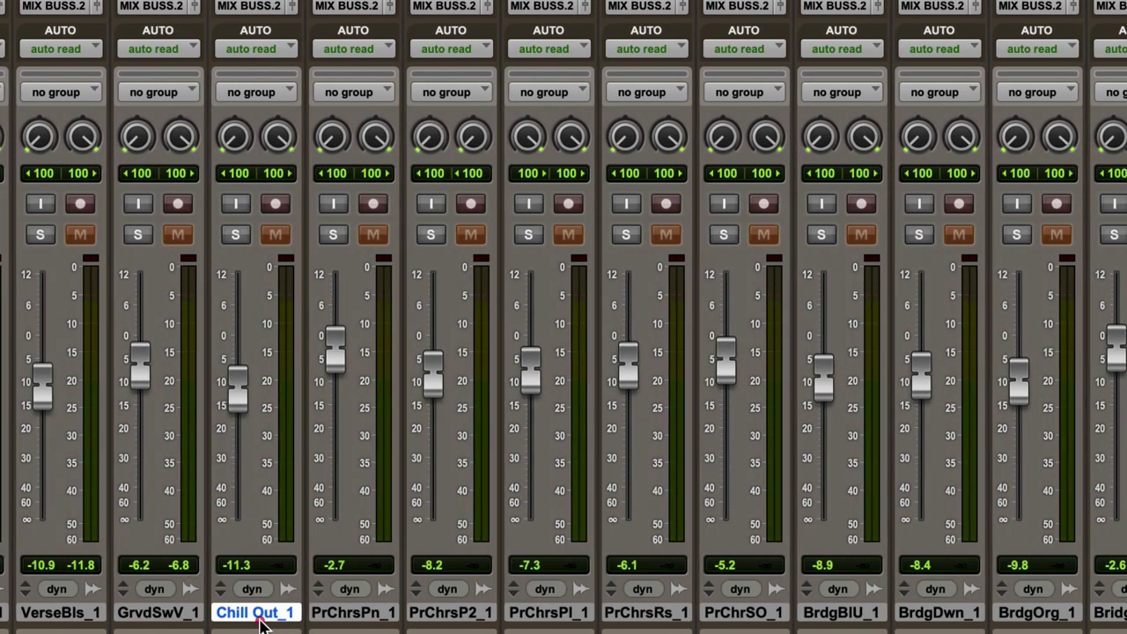
pyautogui.click(352, 615)
pyautogui.click(451, 614)
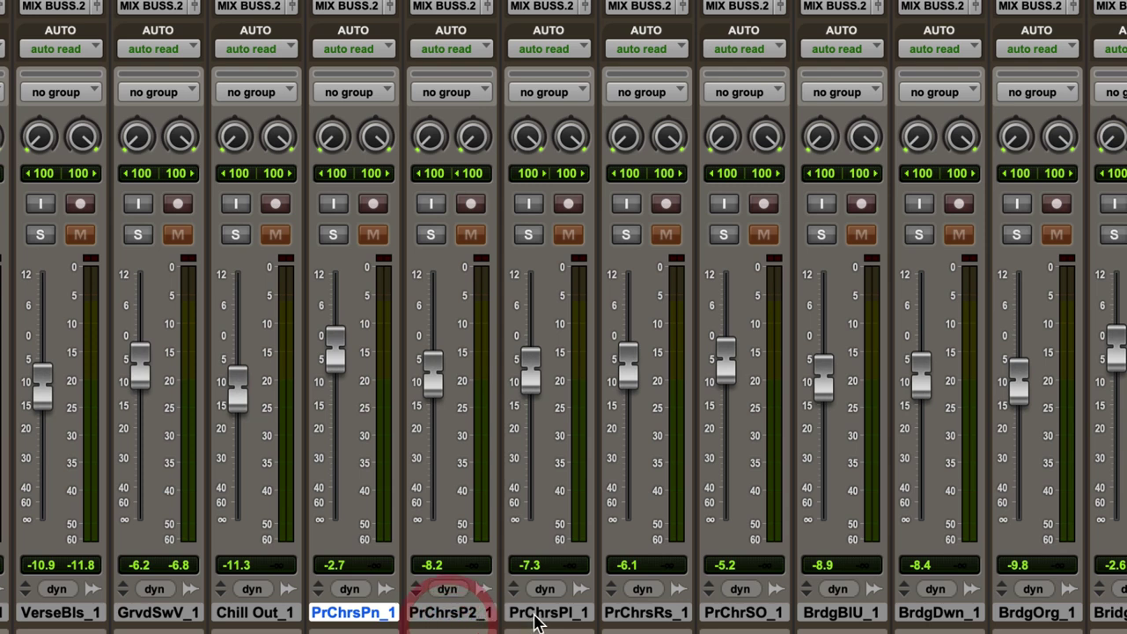
pyautogui.click(539, 615)
pyautogui.click(646, 614)
pyautogui.hscroll(-6, 564, 370)
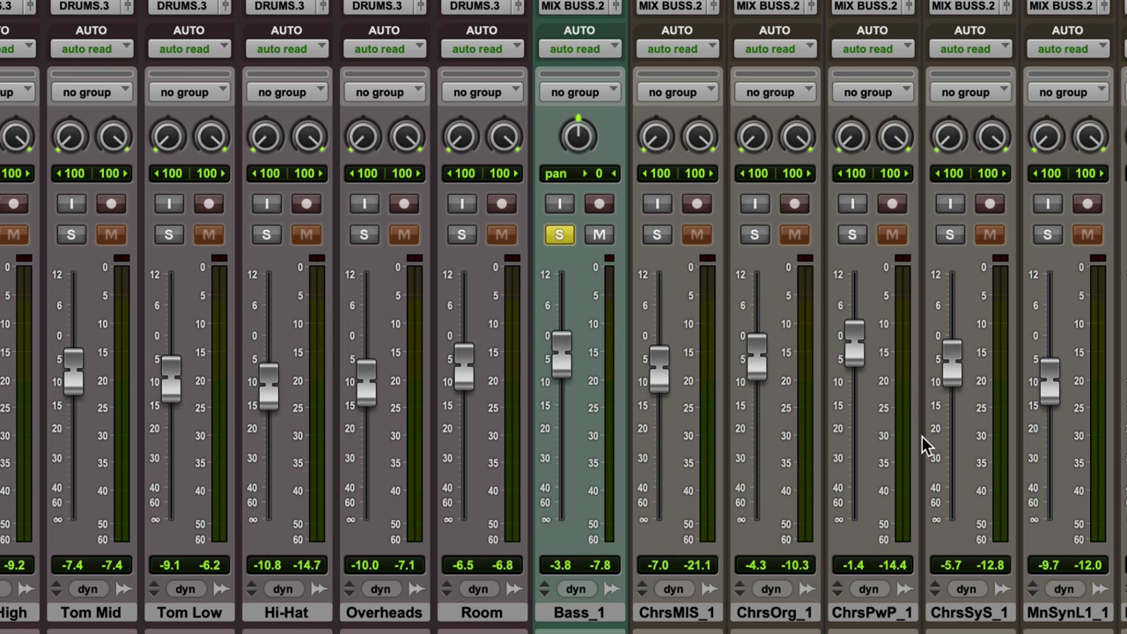
pyautogui.click(593, 611)
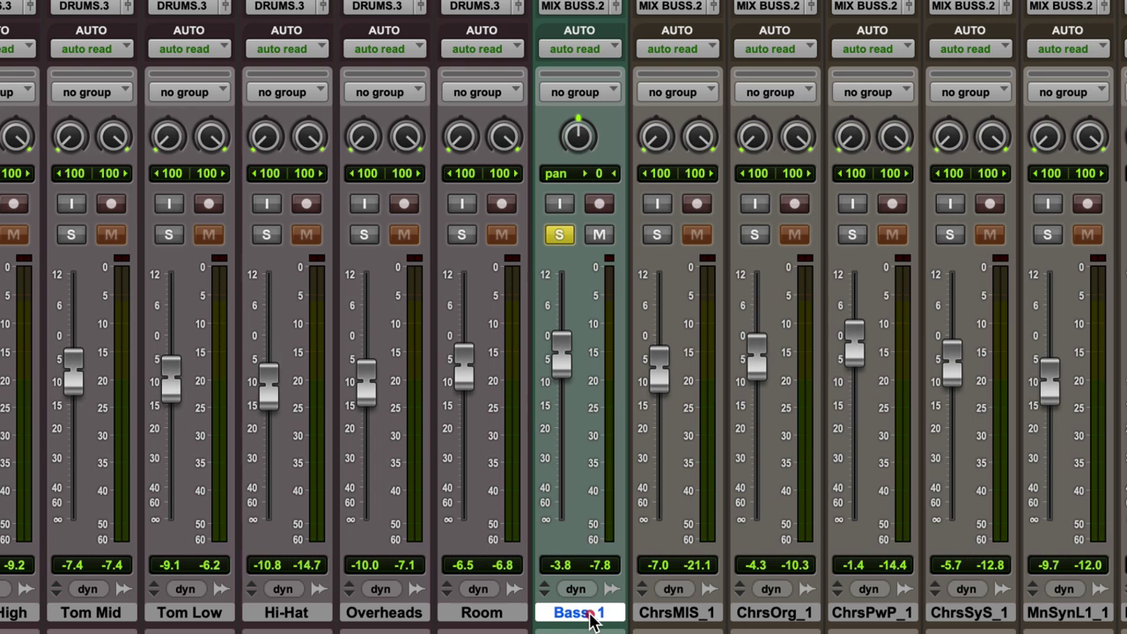
pyautogui.hscroll(15, 593, 619)
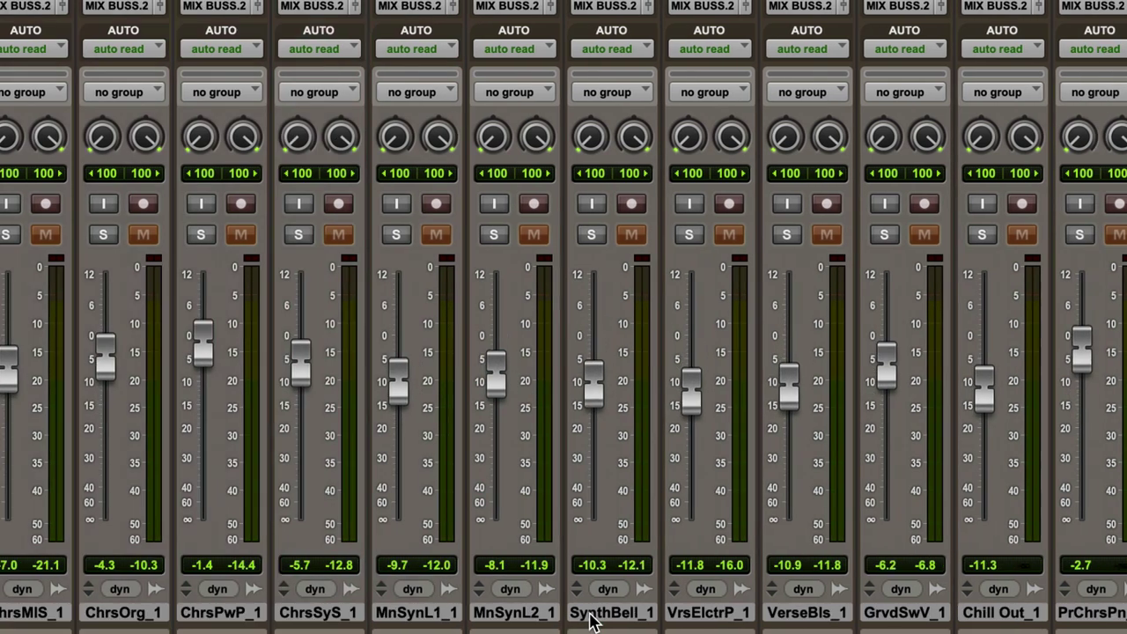
pyautogui.click(200, 615)
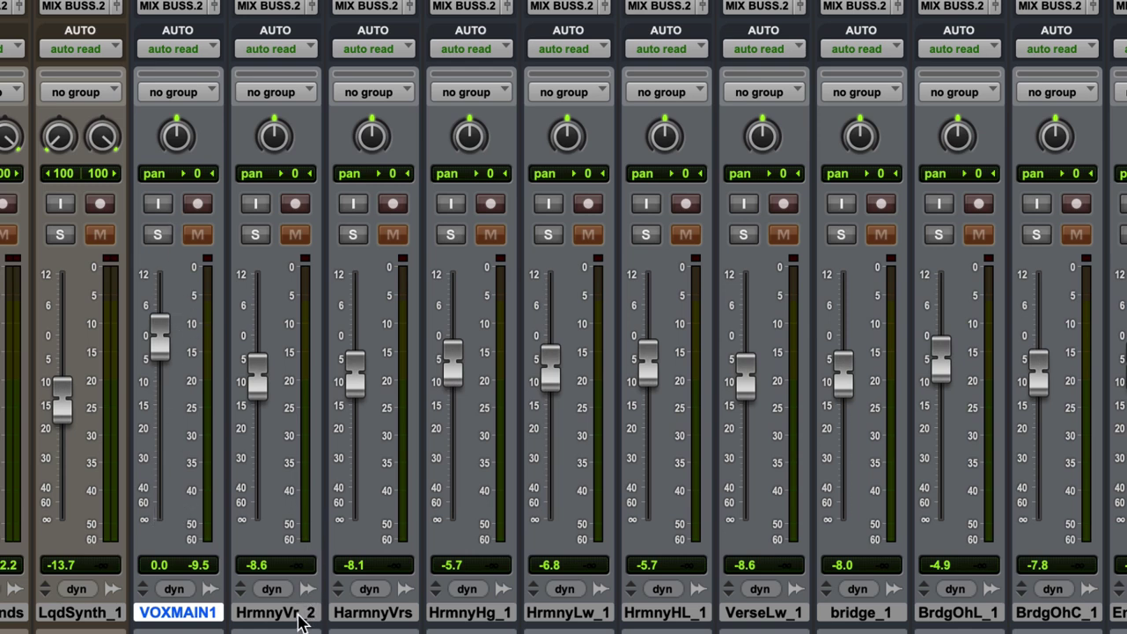
pyautogui.click(296, 613)
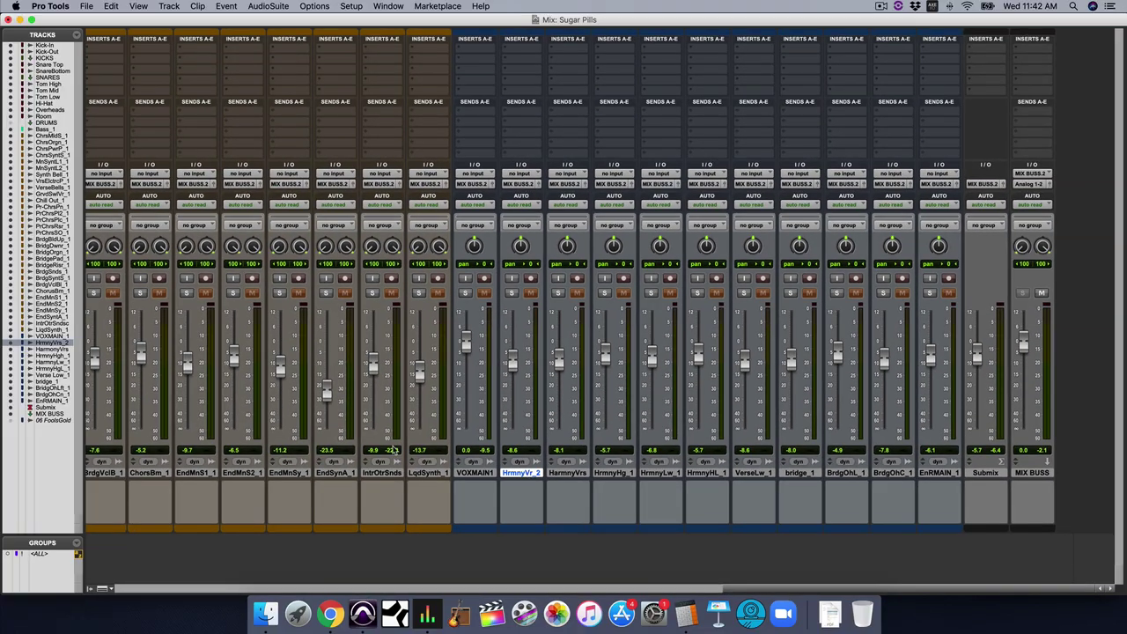
# - Select the Kick-In and Kick-Out tracks in the mixer
pyautogui.hscroll(-10, 19, 576)
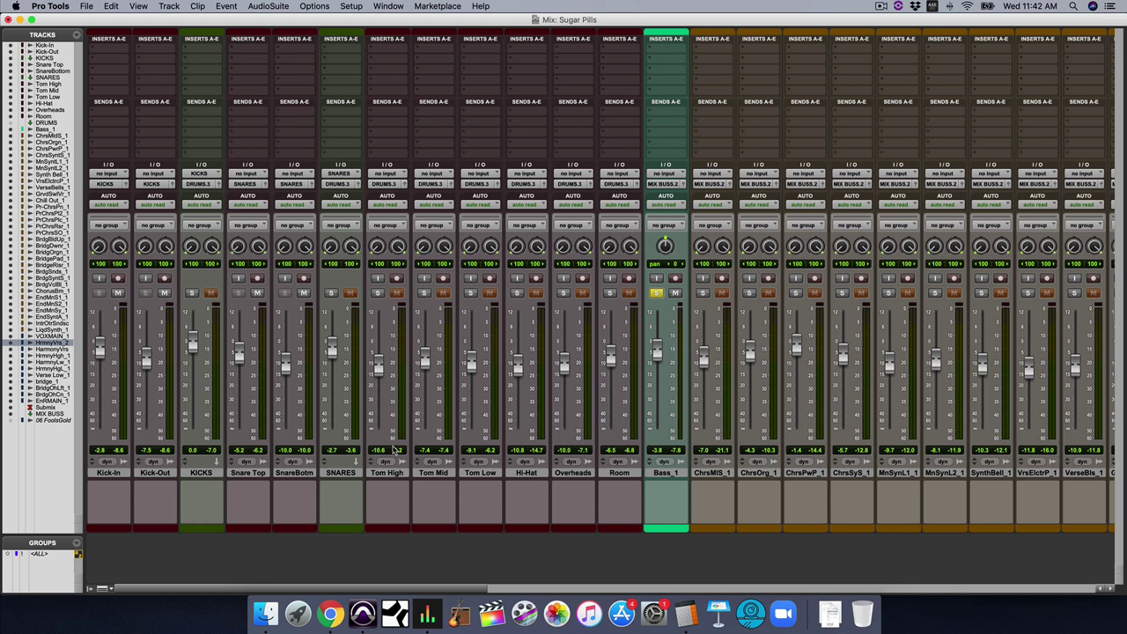
pyautogui.click(120, 476)
pyautogui.click(156, 475)
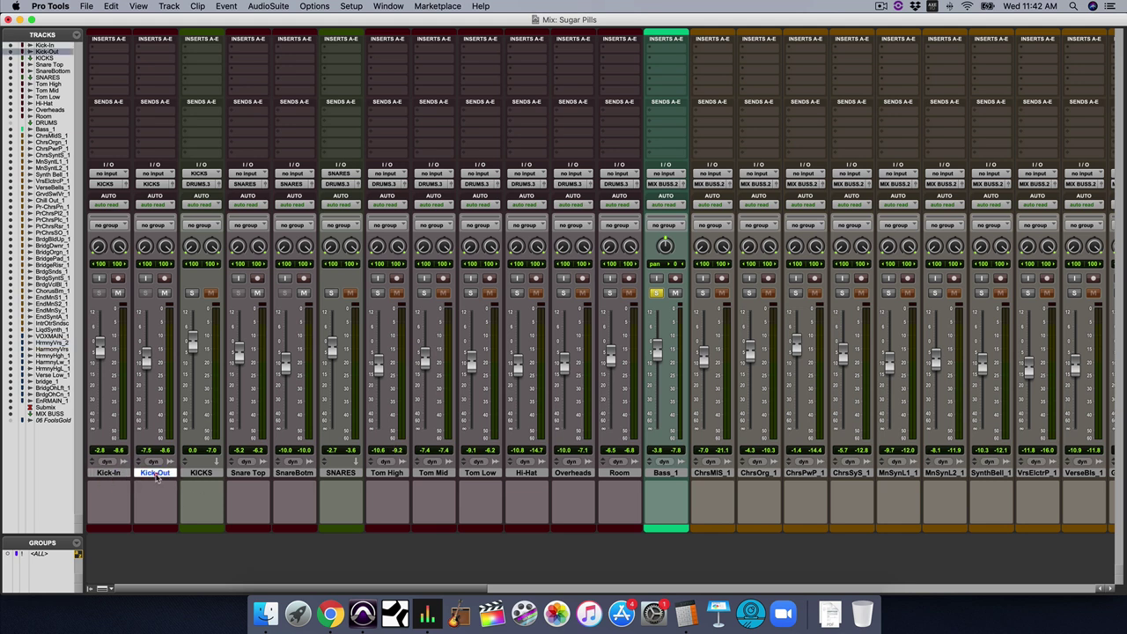
pyautogui.click(156, 476)
# - Unsolo Bass_1 and bring the vocal strips into view
pyautogui.hscroll(10, 495, 425)
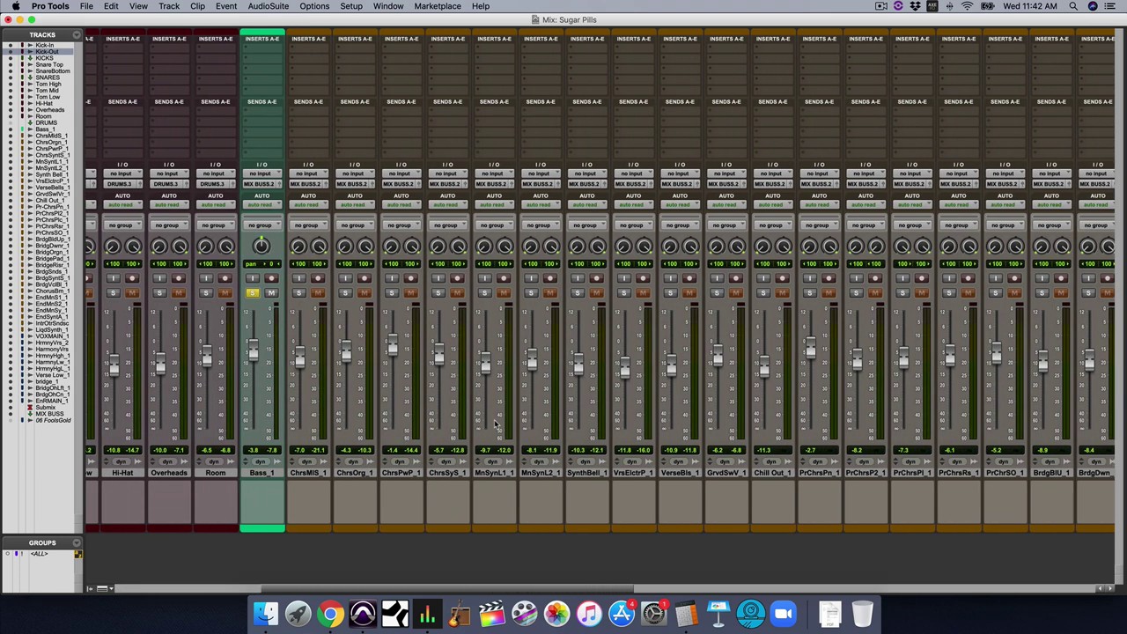
pyautogui.hscroll(15, 496, 426)
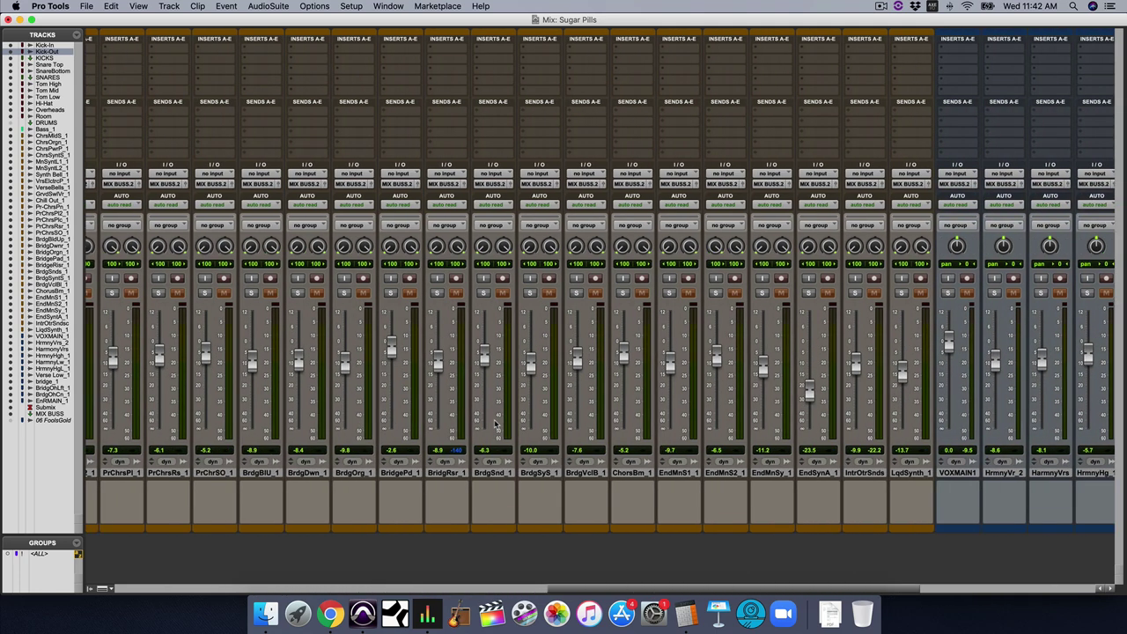
pyautogui.hscroll(-9, 496, 425)
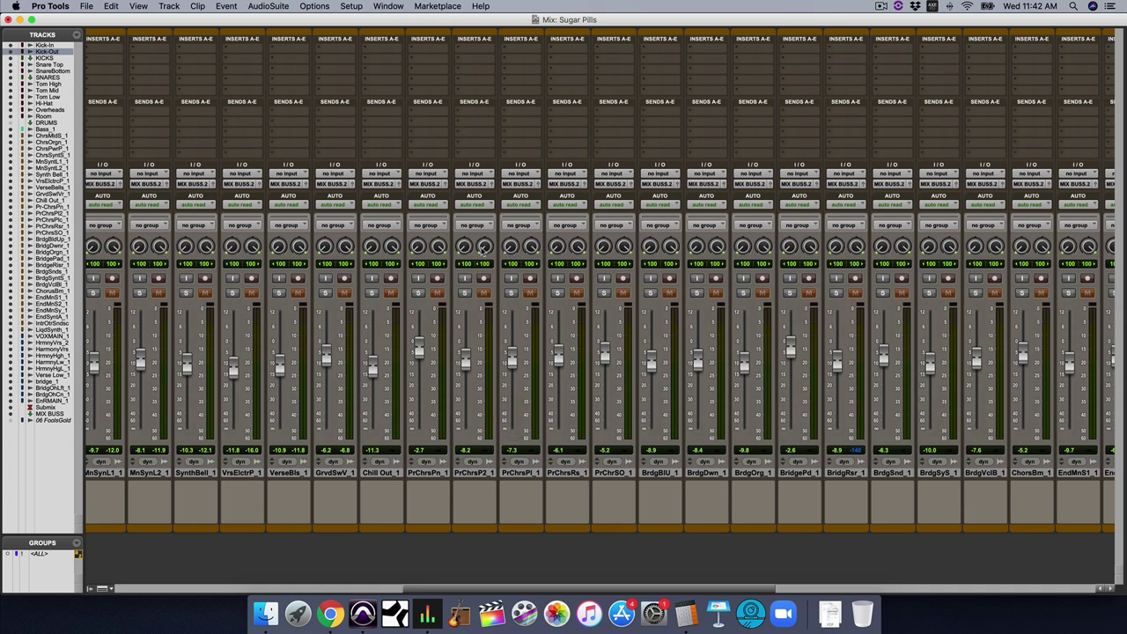
pyautogui.hscroll(-9, 348, 298)
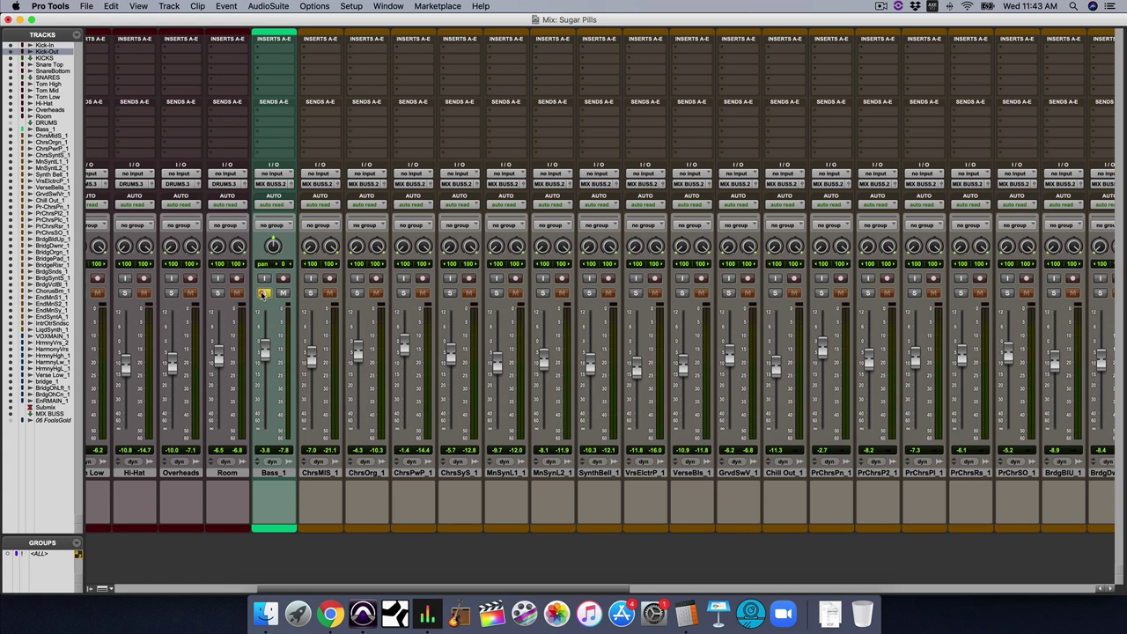
pyautogui.click(264, 292)
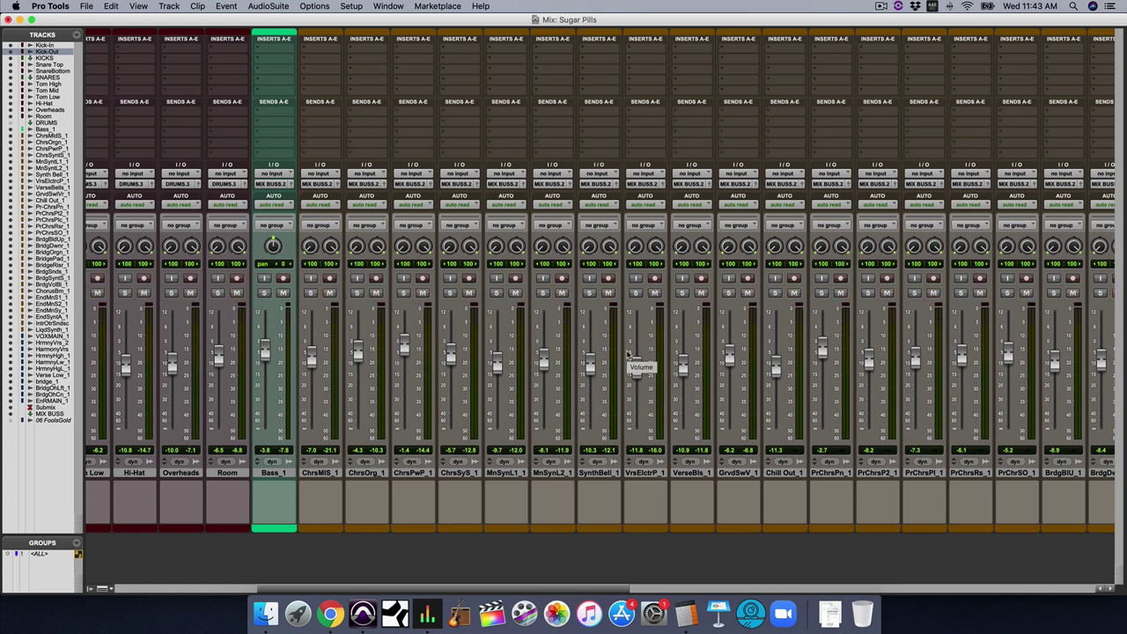
pyautogui.hscroll(3, 661, 359)
pyautogui.hscroll(20, 669, 359)
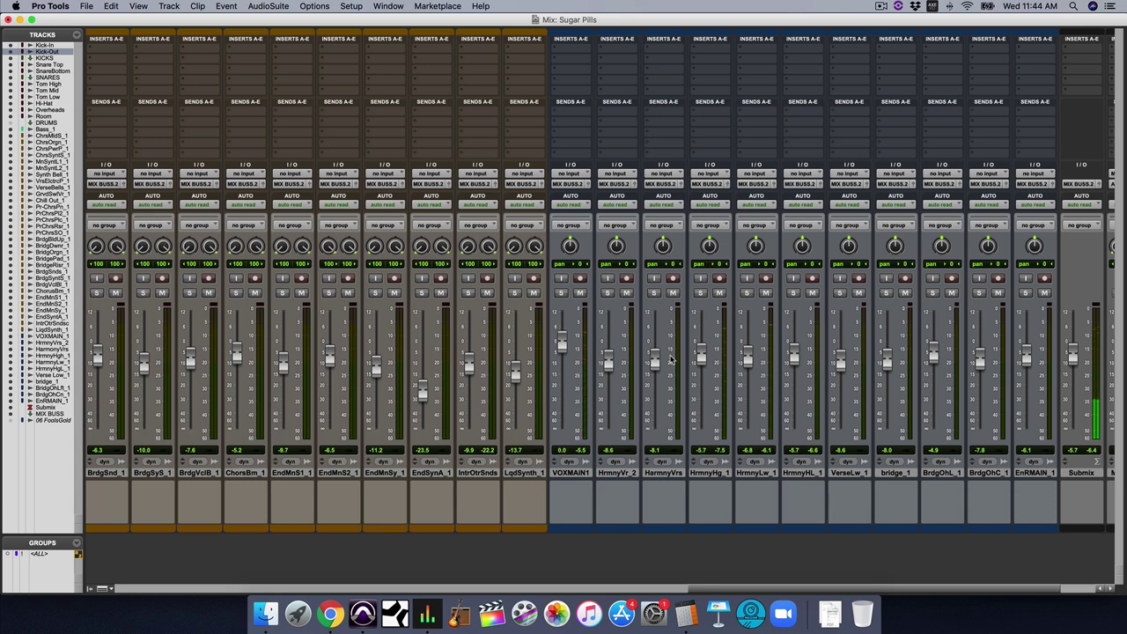
# - Move the playback position to bar 34 on the Edit window ruler, then return to the mixer
pyautogui.hscroll(-10, 671, 360)
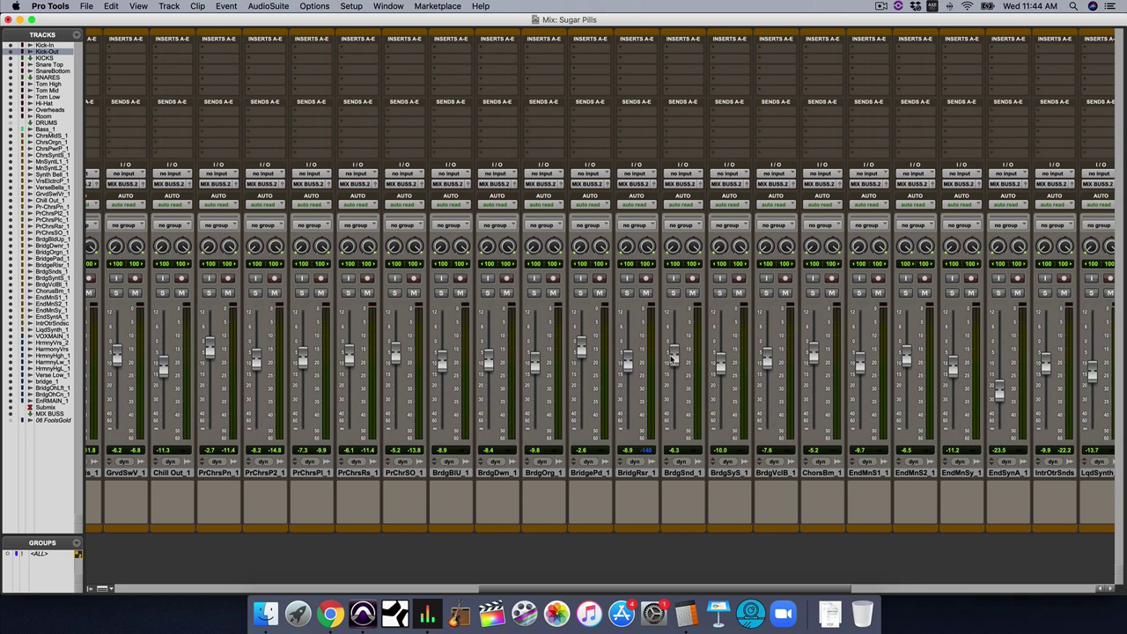
pyautogui.hscroll(-10, 671, 359)
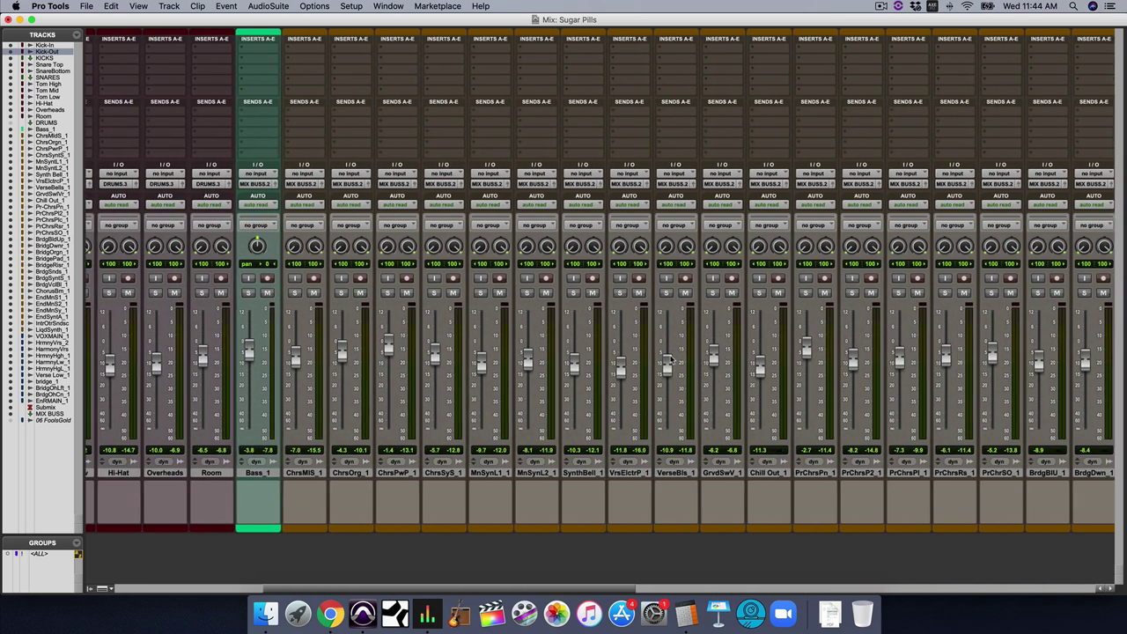
pyautogui.hscroll(-5, 669, 360)
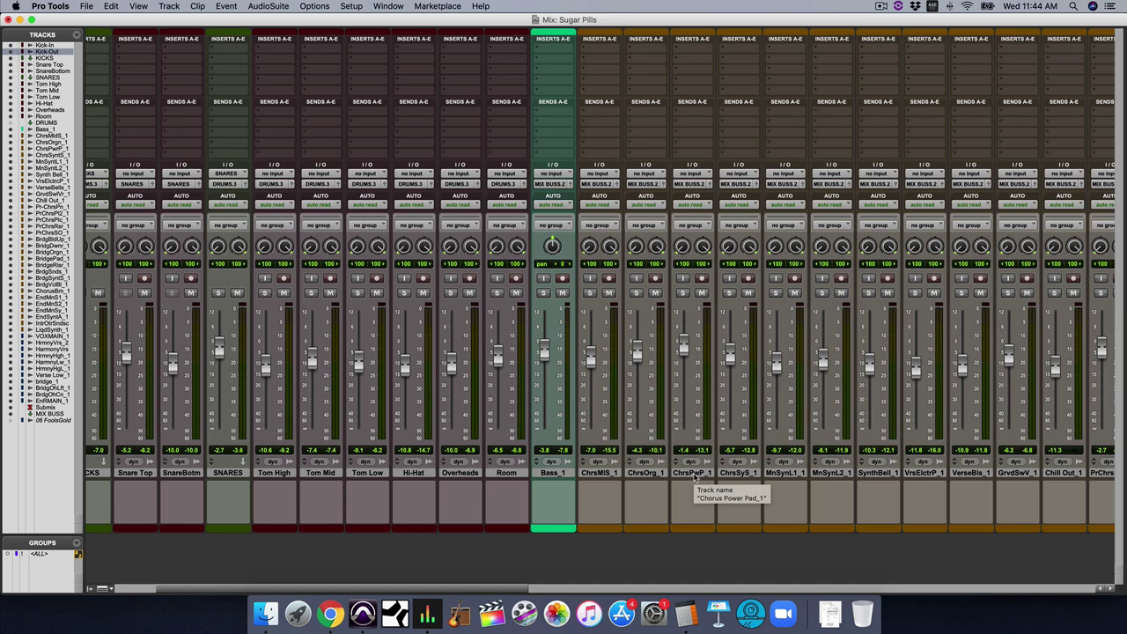
pyautogui.press('super+equal')
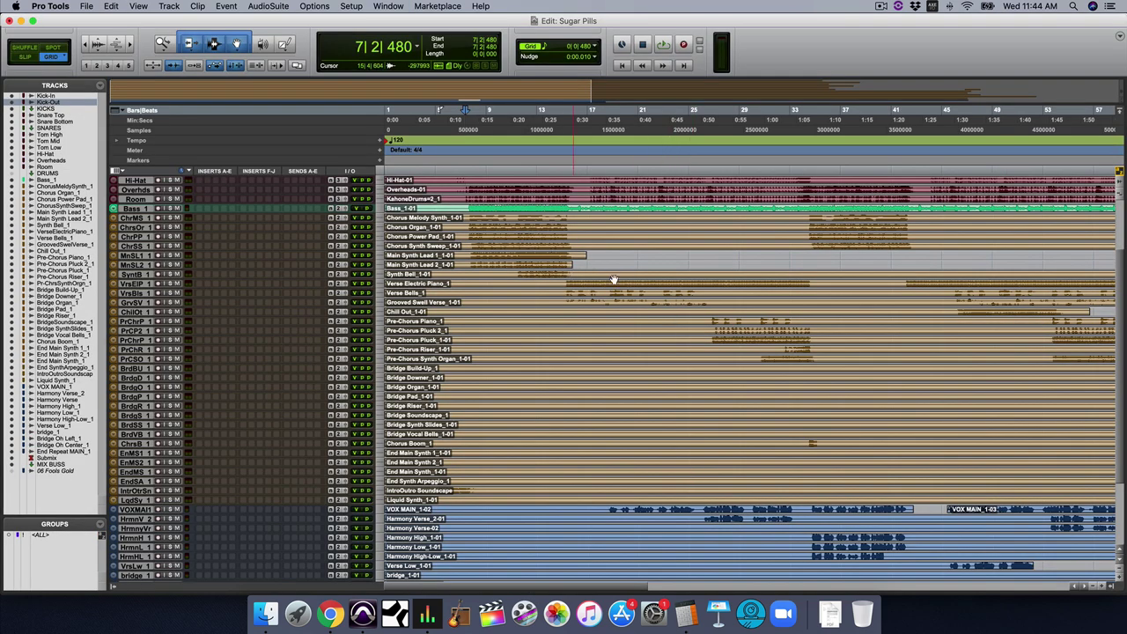
pyautogui.click(811, 216)
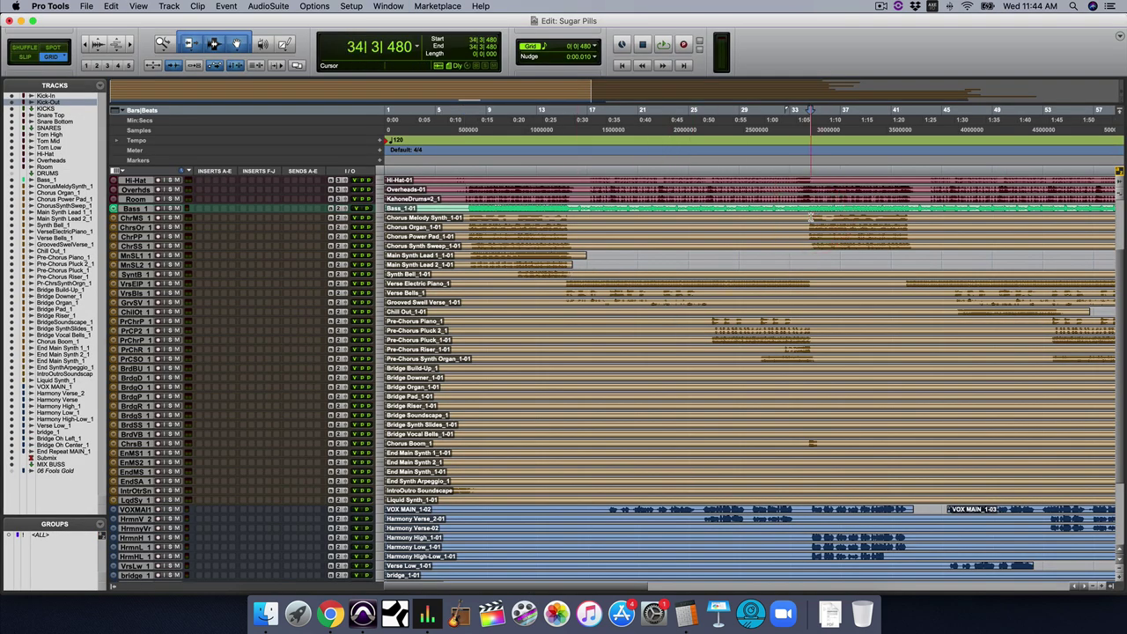
pyautogui.press('super+equal')
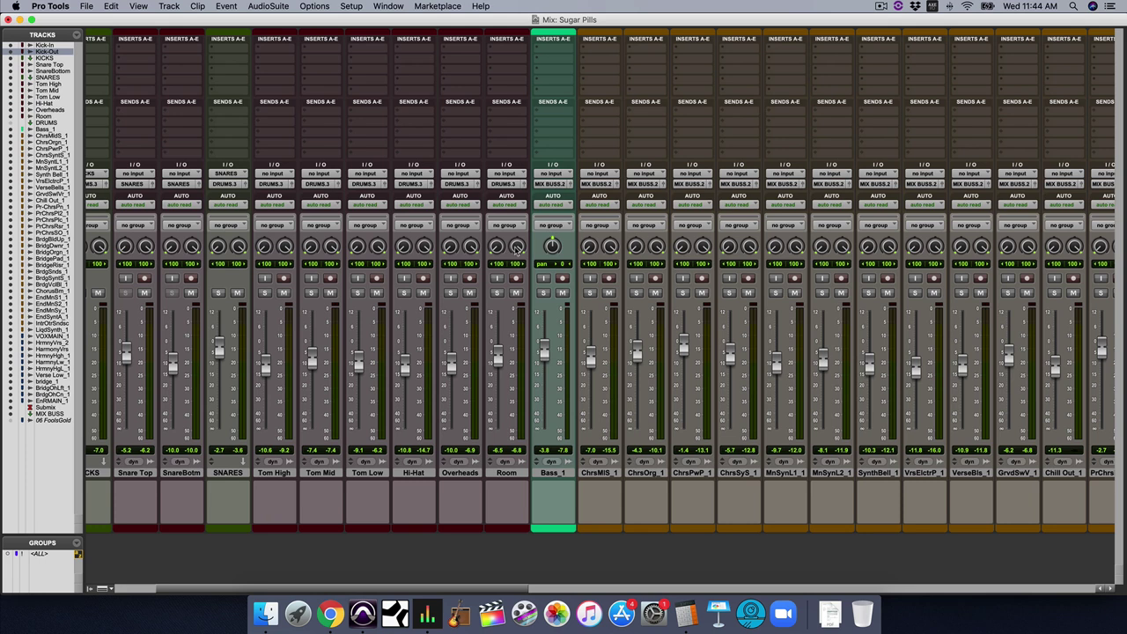
# - Play back with ChrsMIS_1 soloed, then with ChrsOrg_1 soloed instead
pyautogui.click(590, 294)
pyautogui.press('space')
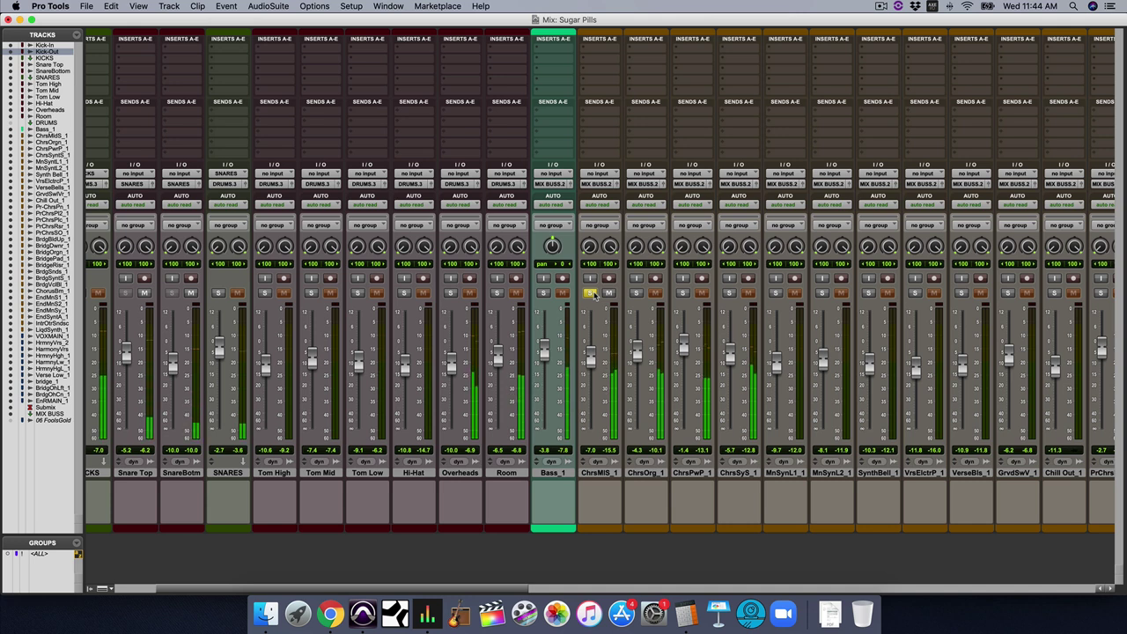
pyautogui.click(590, 294)
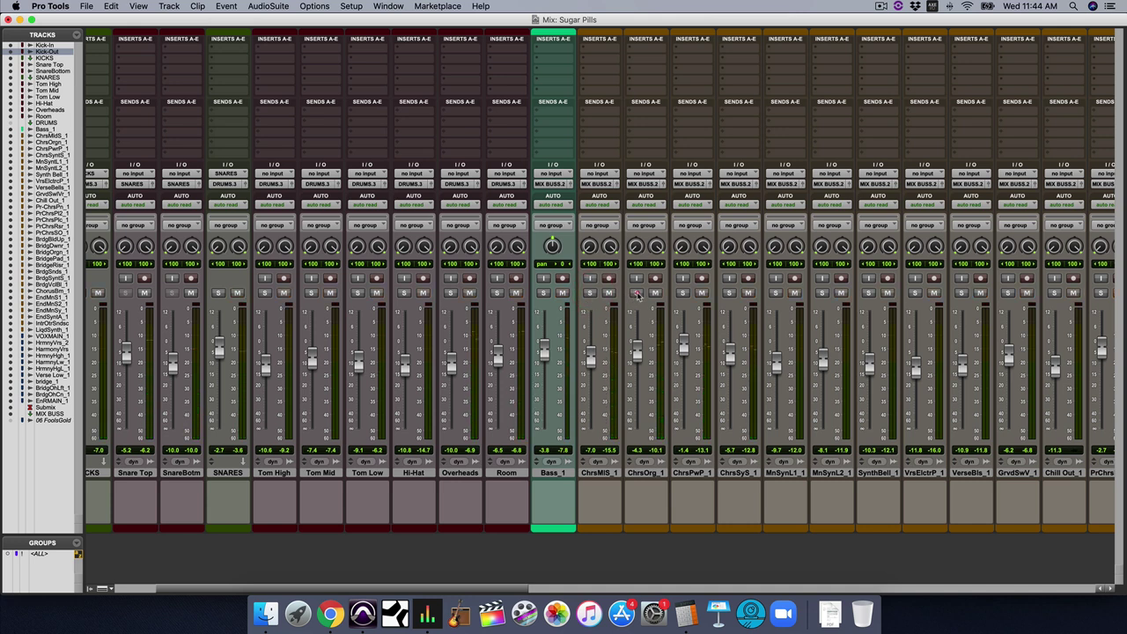
pyautogui.click(636, 293)
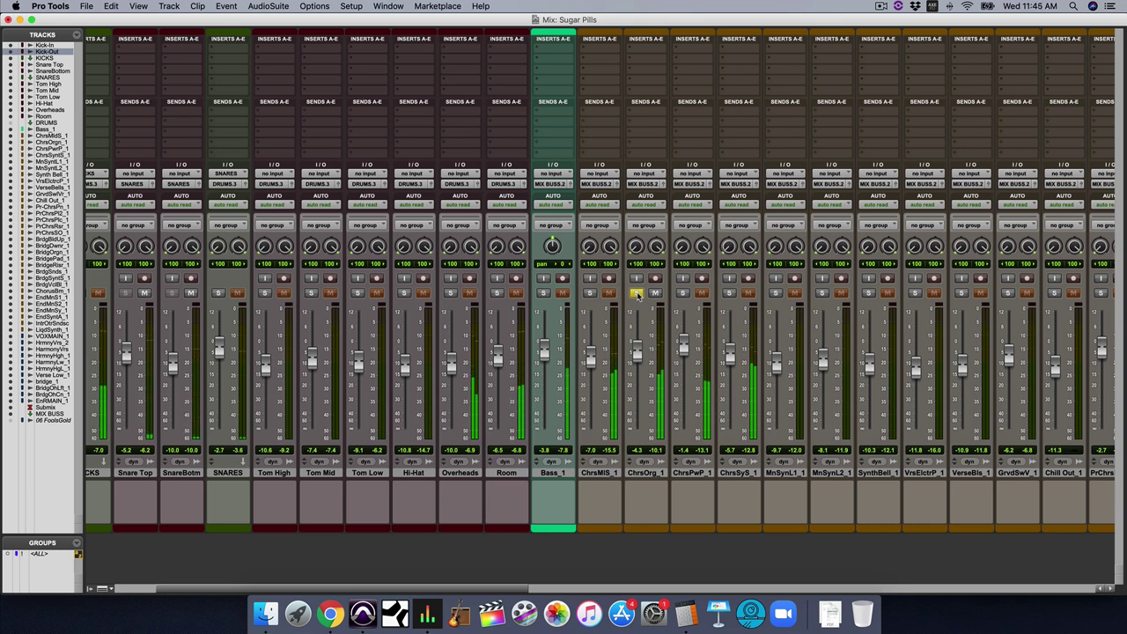
pyautogui.click(637, 294)
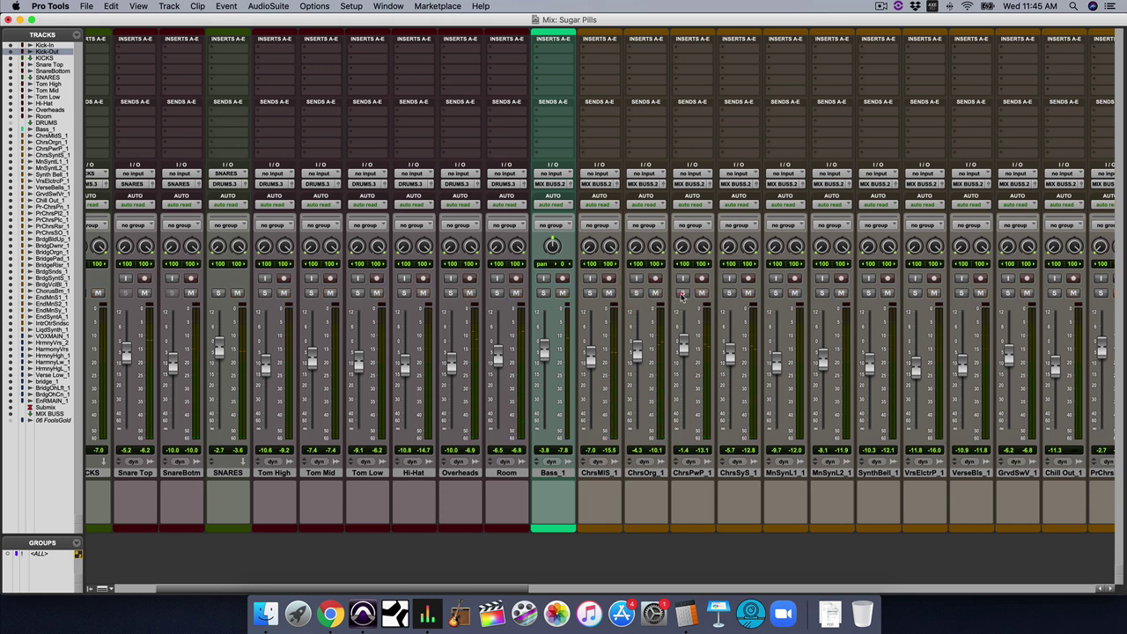
# - Solo ChrsPwP_1, then ChrsSyS_1, ending with no track soloed
pyautogui.click(683, 293)
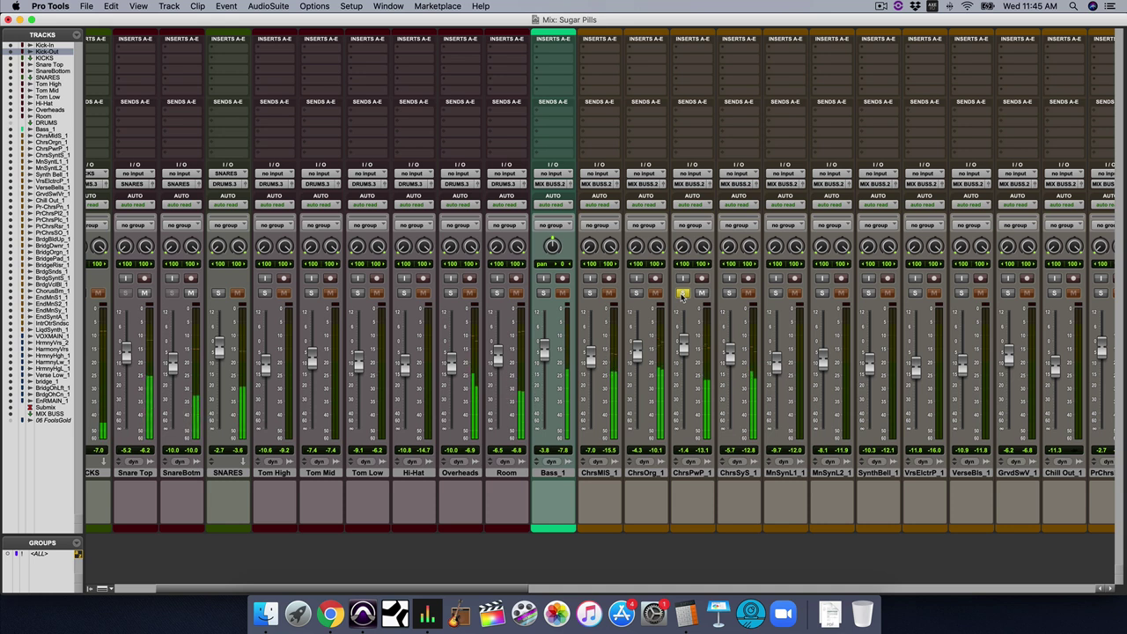
pyautogui.click(729, 292)
pyautogui.keyDown('super'); pyautogui.click(729, 292); pyautogui.keyUp('super')
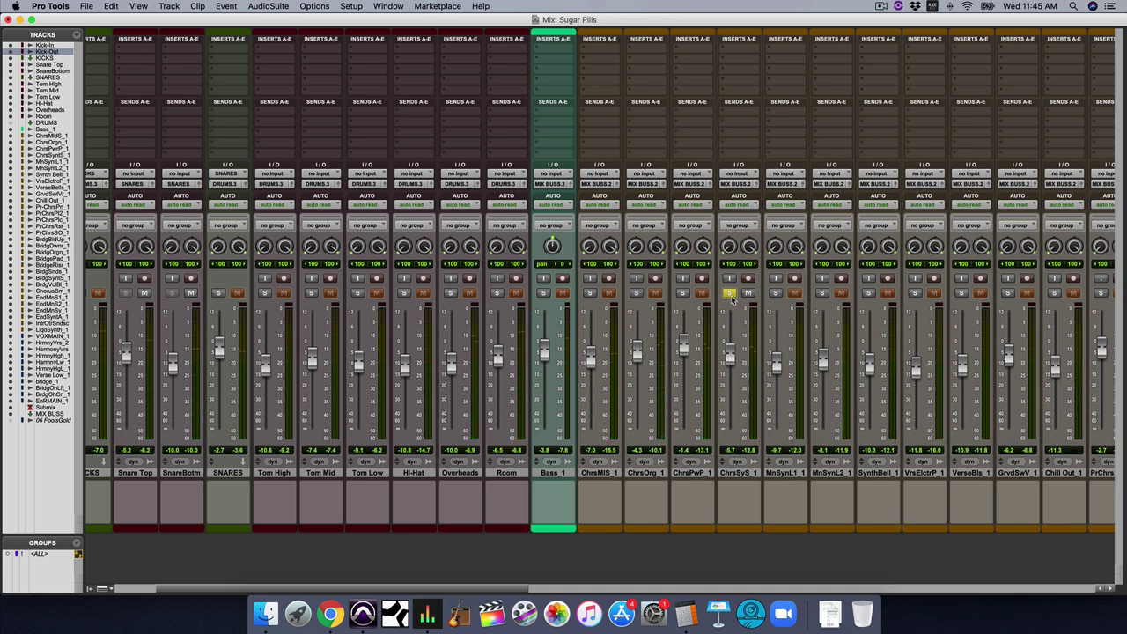
pyautogui.click(729, 293)
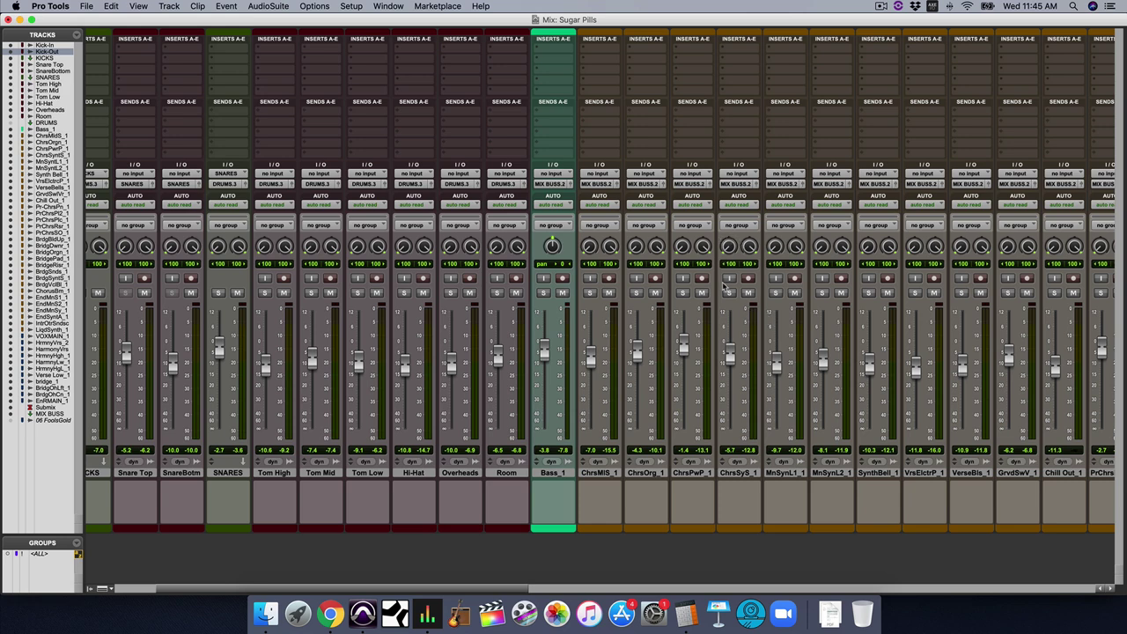
pyautogui.hscroll(5, 788, 299)
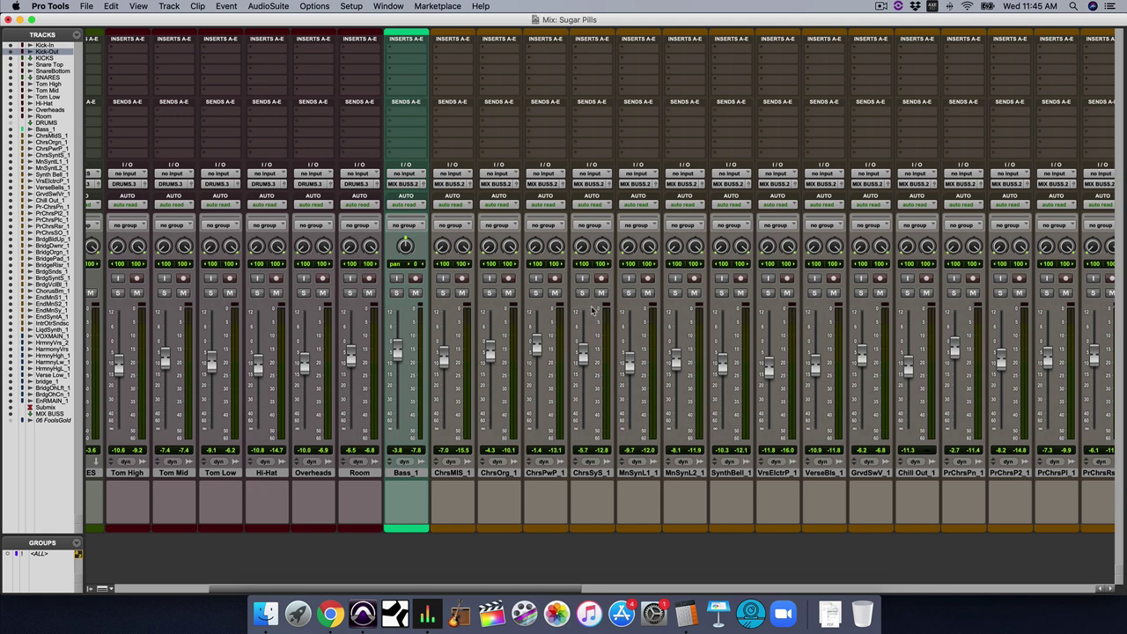
pyautogui.hscroll(-8, 593, 310)
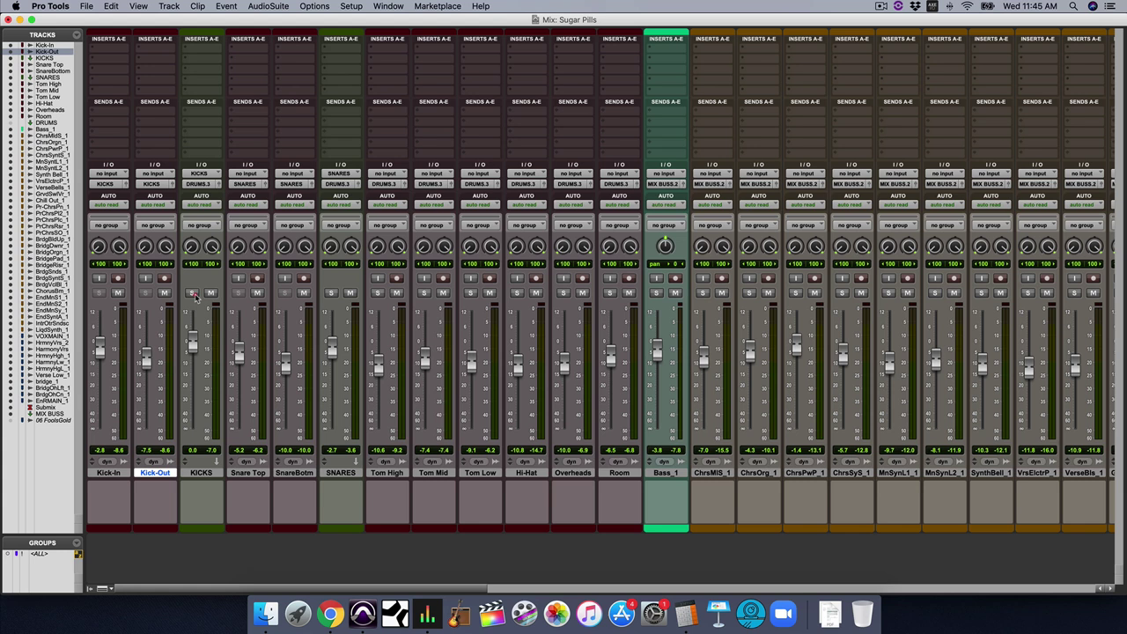
# - Solo KICKS, reset both pan knobs, then pan them back to <100 and 100
pyautogui.click(193, 293)
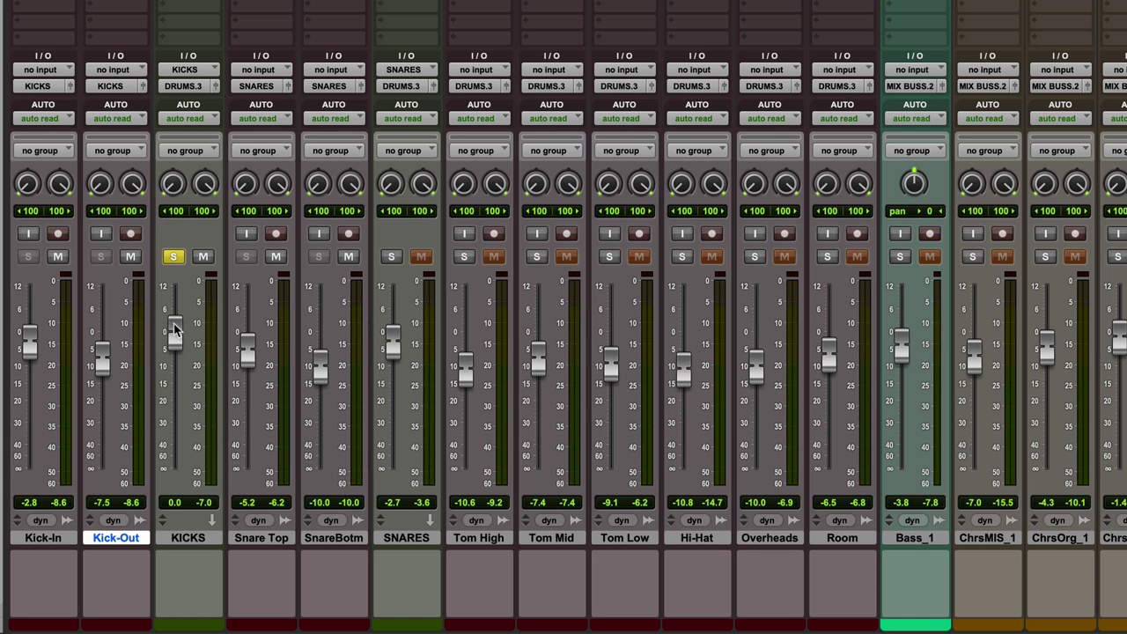
pyautogui.keyDown('alt'); pyautogui.click(203, 192); pyautogui.keyUp('alt')
pyautogui.keyDown('alt'); pyautogui.click(175, 186); pyautogui.keyUp('alt')
pyautogui.moveTo(205, 183); pyautogui.dragTo(219, 76)
pyautogui.moveTo(174, 183); pyautogui.dragTo(166, 452)
# - Add SNARES, Bass_1 and VOXMAIN1 to the solo group
pyautogui.click(391, 257)
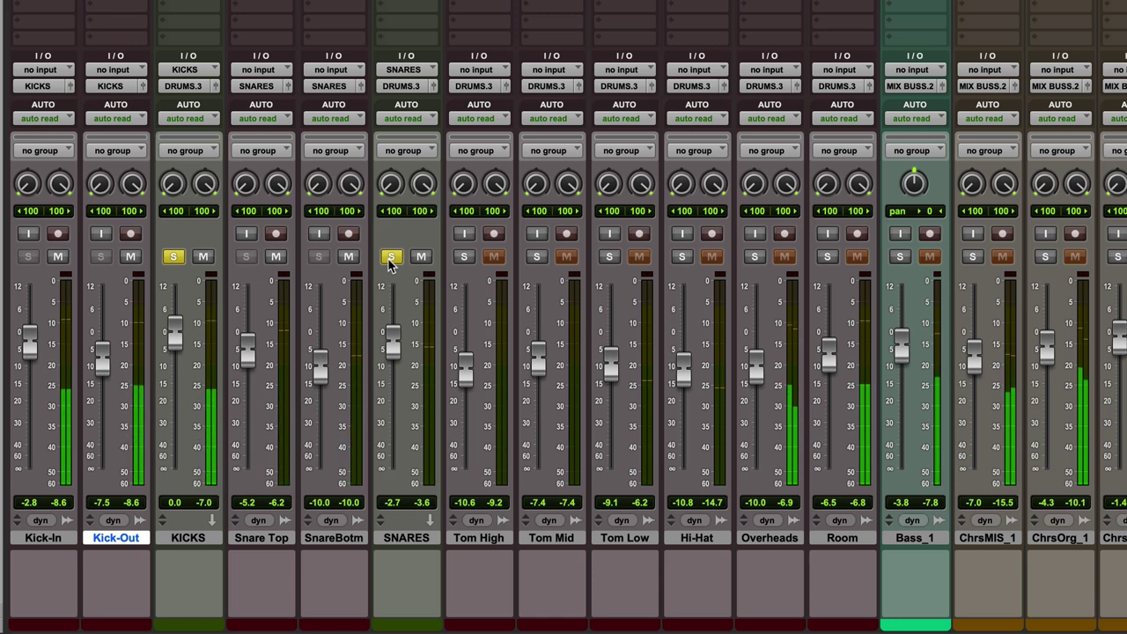
pyautogui.click(901, 256)
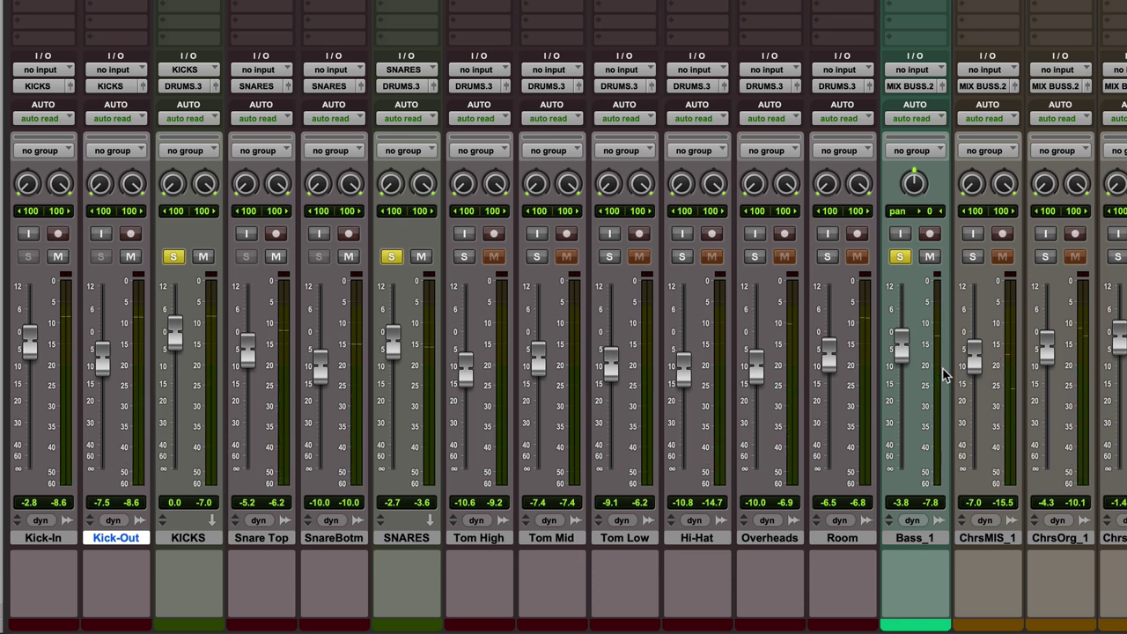
pyautogui.hscroll(1, 944, 376)
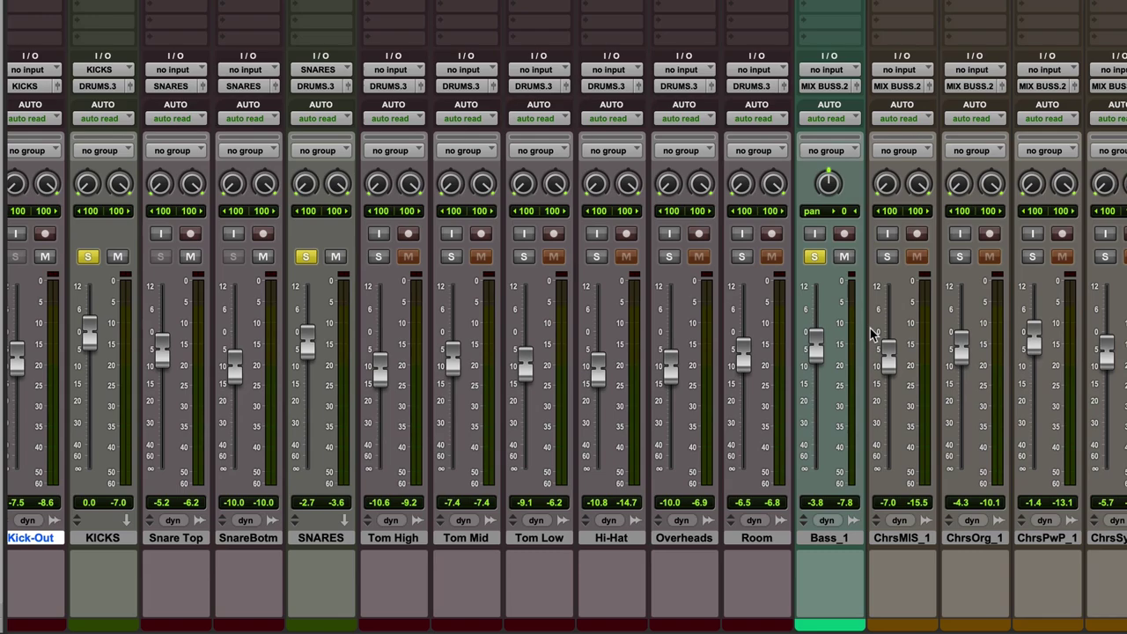
pyautogui.hscroll(20, 872, 335)
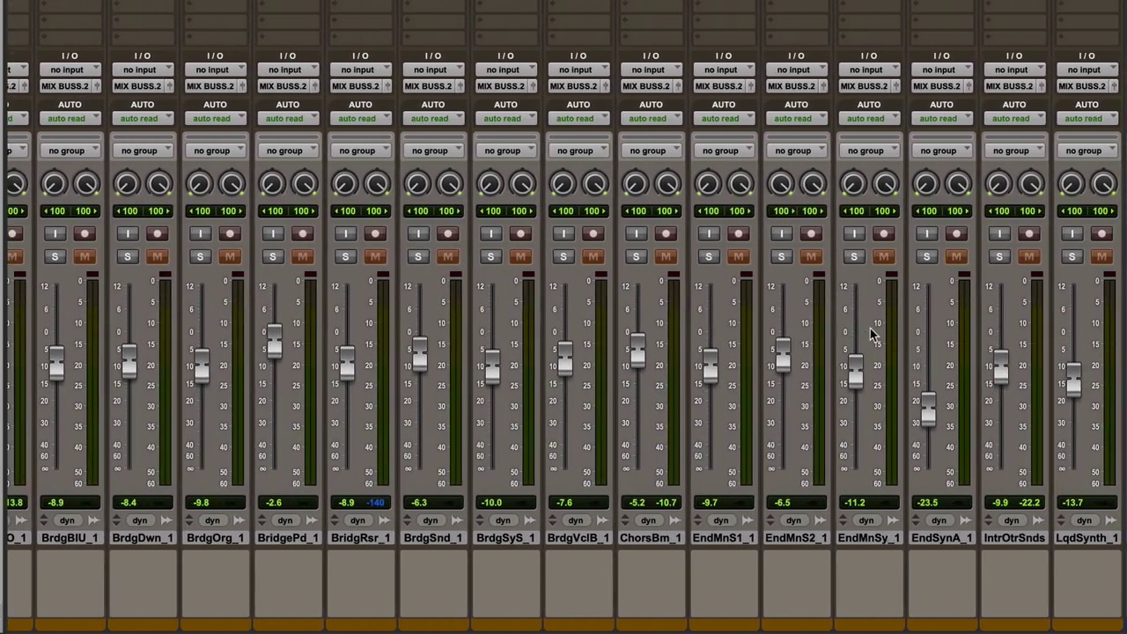
pyautogui.hscroll(5, 872, 335)
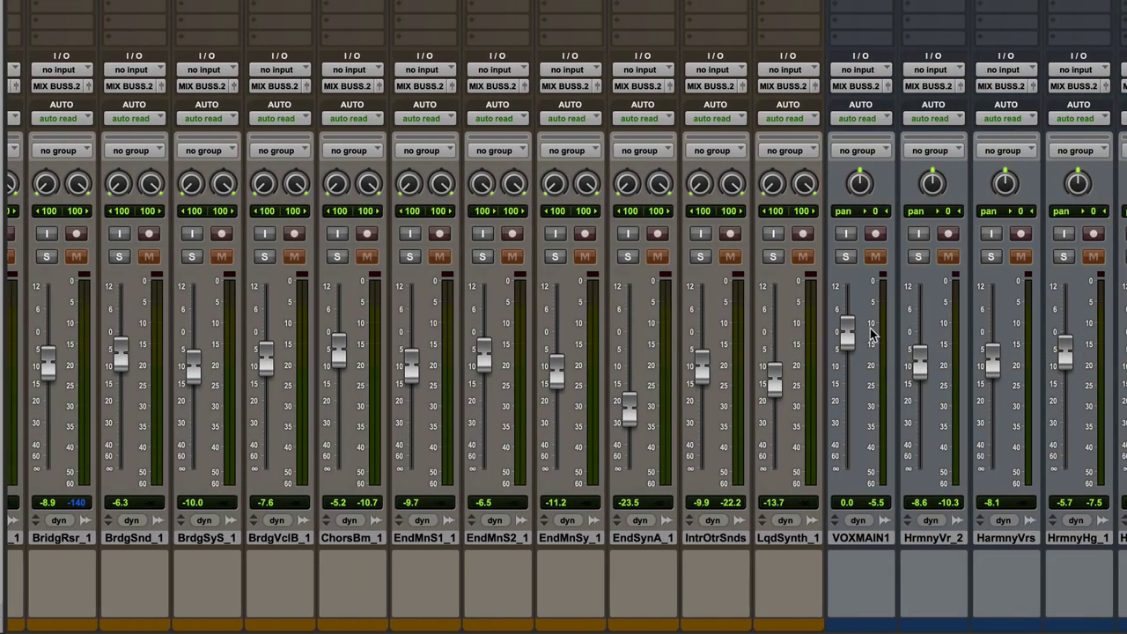
pyautogui.click(846, 257)
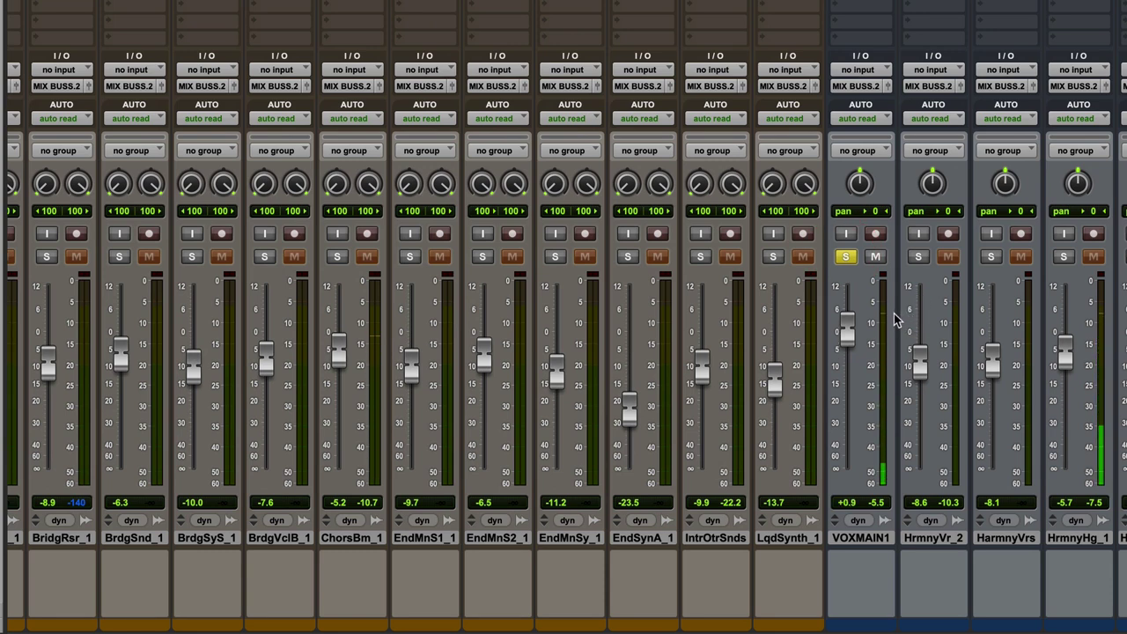
pyautogui.hscroll(-15, 856, 282)
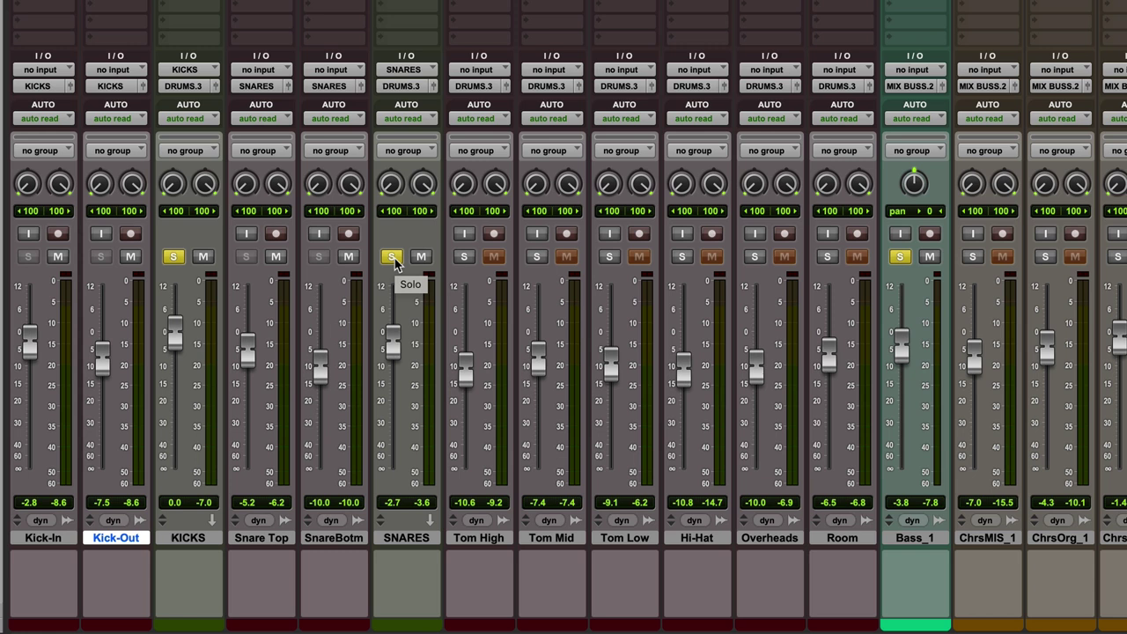
# - Clear all solos, solo Overheads during playback, and narrow both its pans toward centre
pyautogui.keyDown('alt'); pyautogui.click(393, 257); pyautogui.keyUp('alt')
pyautogui.click(753, 256)
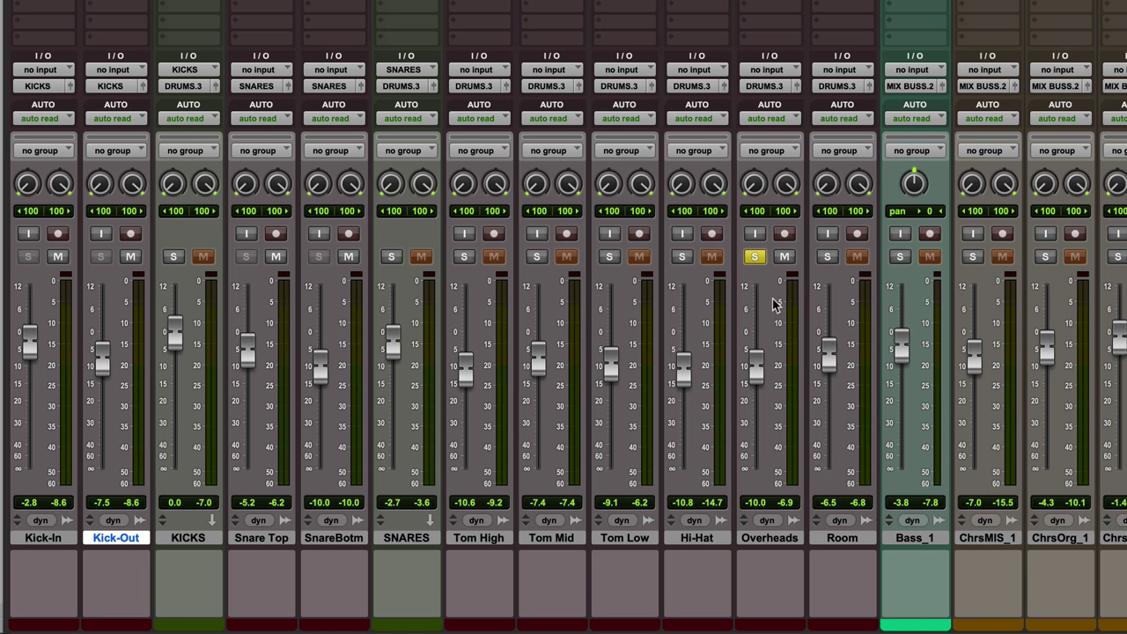
pyautogui.press('space')
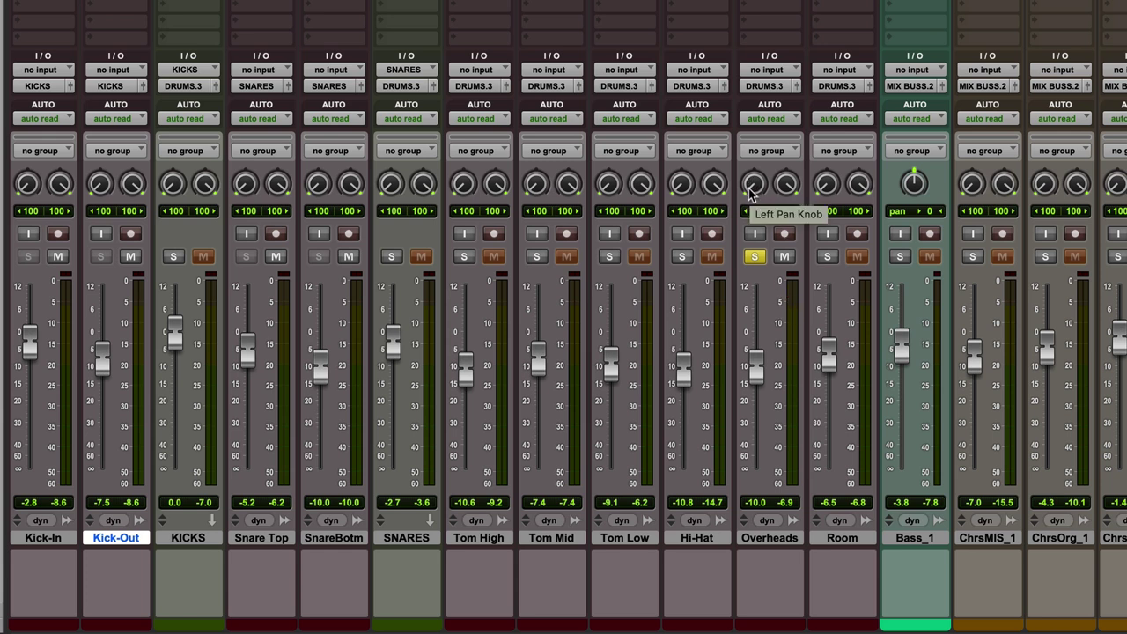
pyautogui.moveTo(750, 196); pyautogui.dragTo(747, 156)
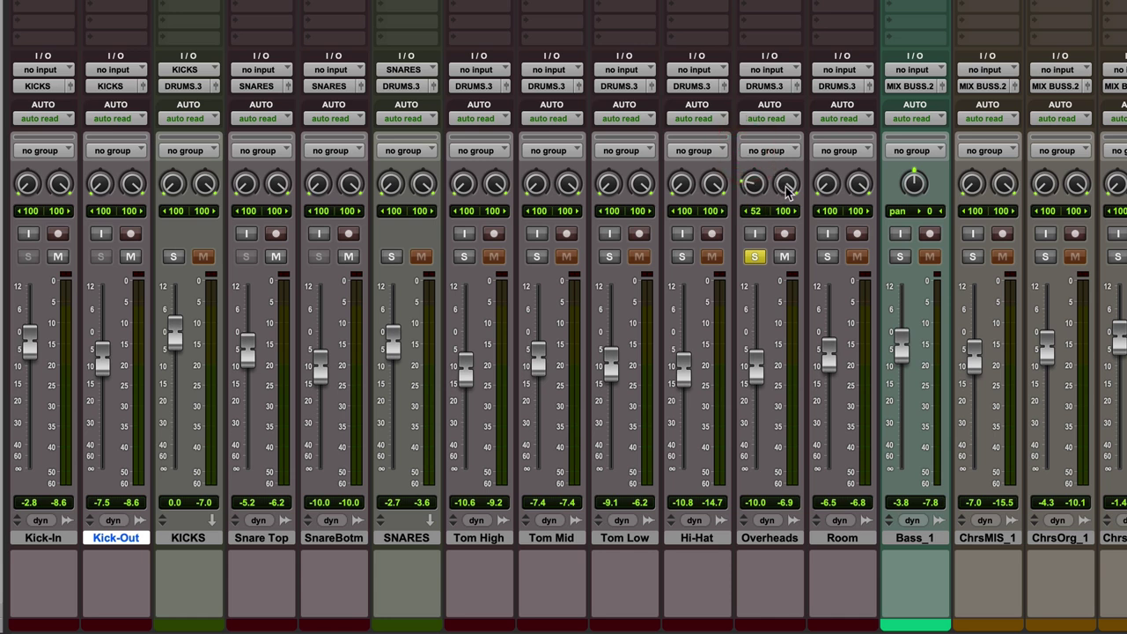
pyautogui.moveTo(787, 194); pyautogui.dragTo(787, 231)
pyautogui.press('space')
# - Add KICKS and SNARES to the Overheads solo, then clear all solos and switch to the Edit window
pyautogui.click(176, 258)
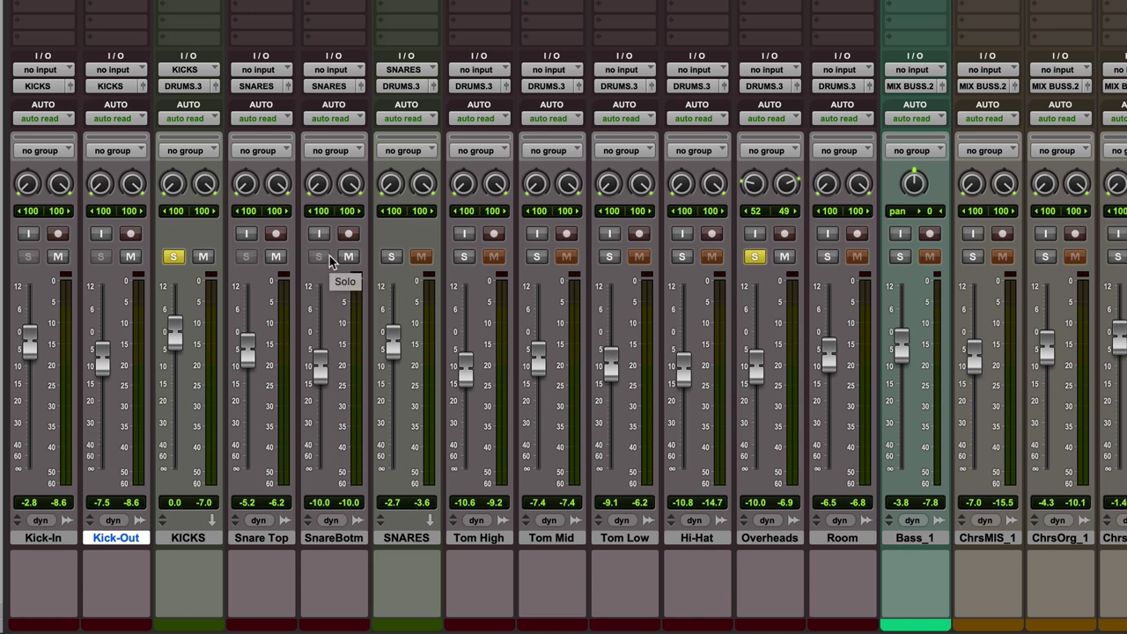
pyautogui.click(391, 257)
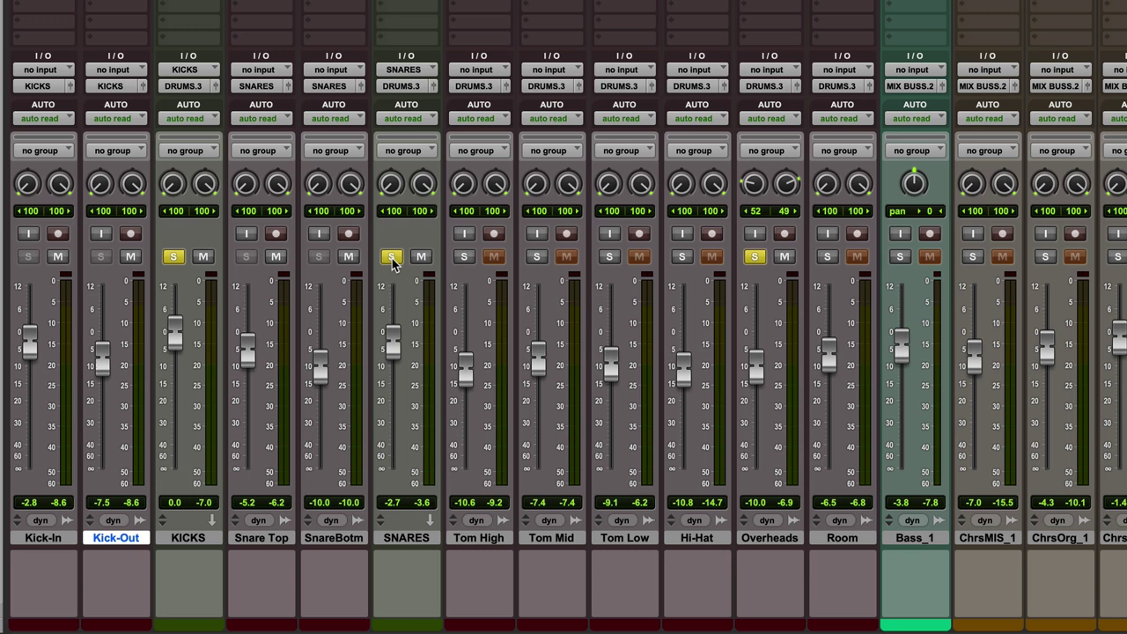
pyautogui.keyDown('alt'); pyautogui.click(391, 256); pyautogui.keyUp('alt')
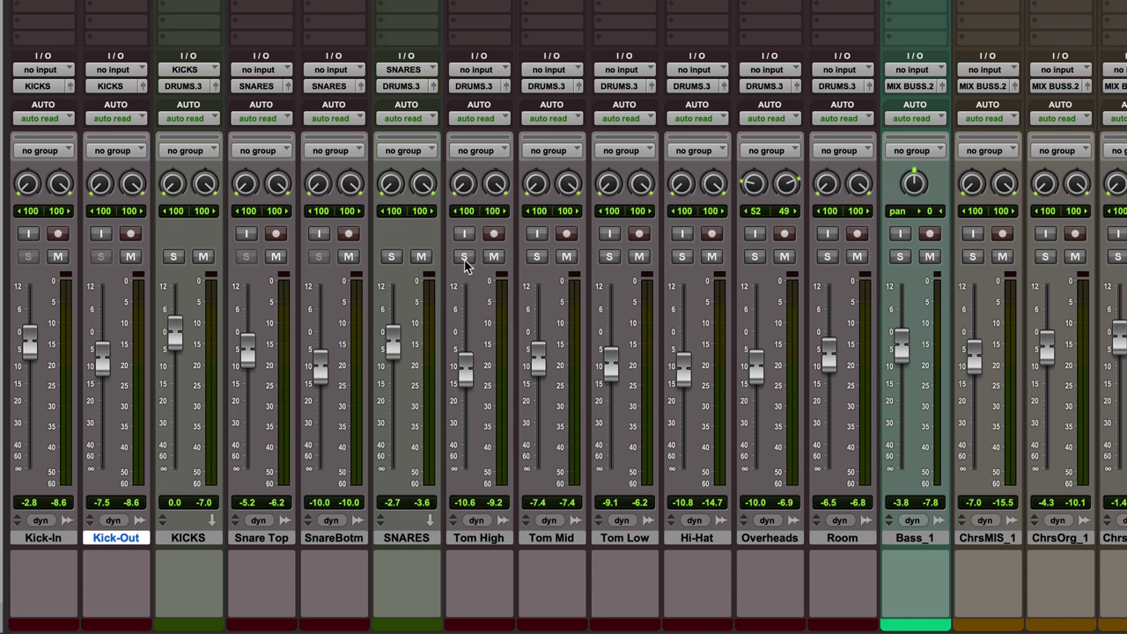
pyautogui.press('super+equal')
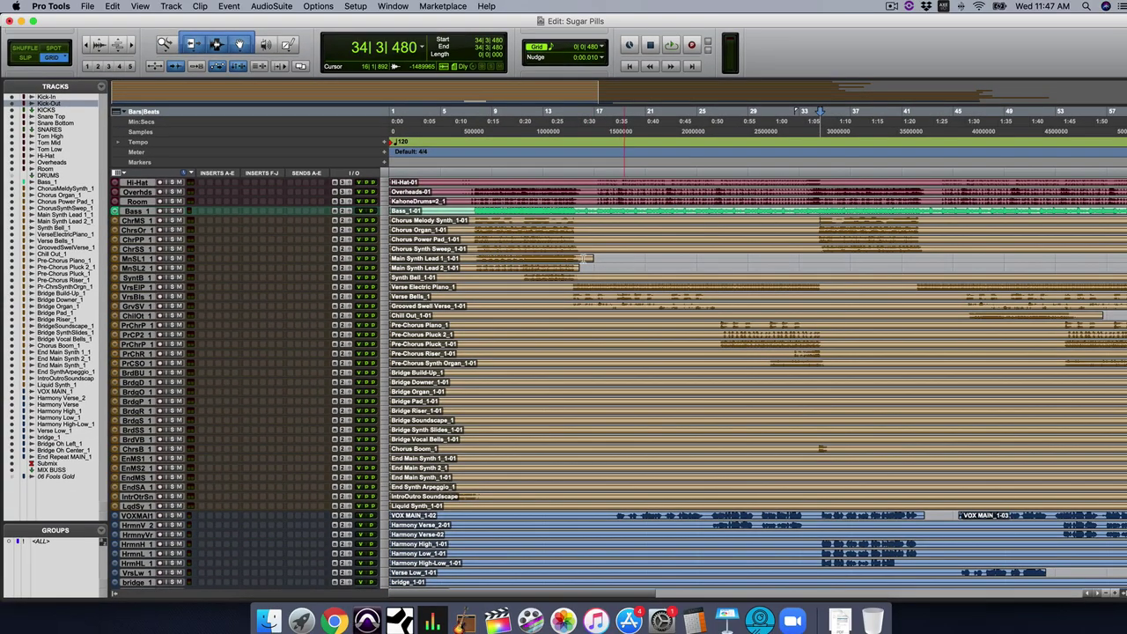
# - Enlarge all track heights and zoom in around bar 41 on Tom High, starting playback
pyautogui.scroll(3, 132, 192)
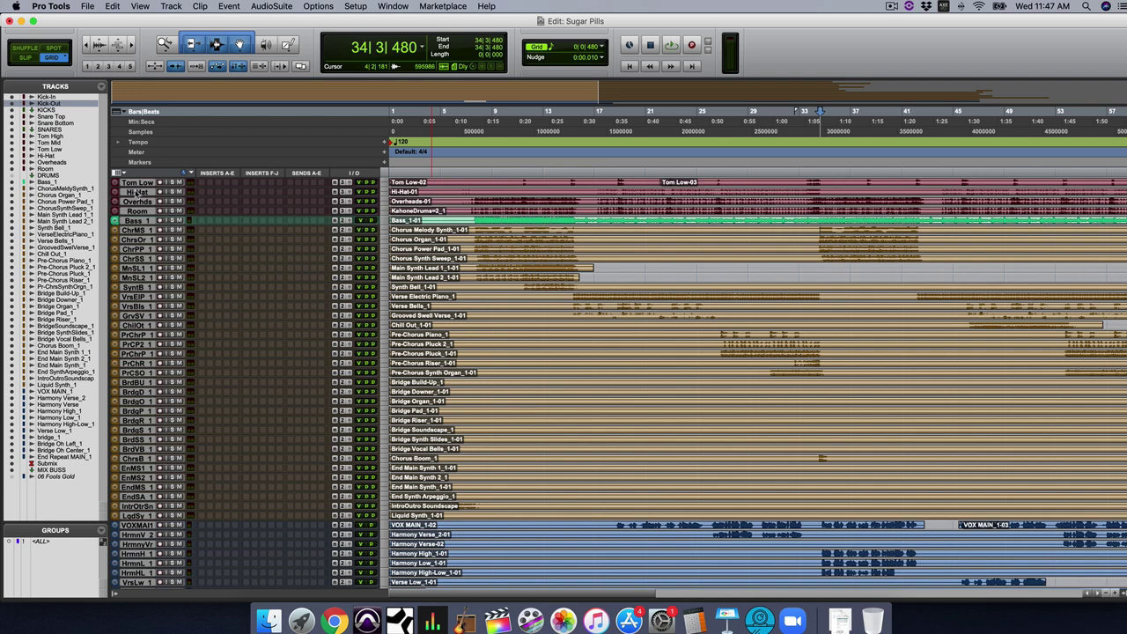
pyautogui.hotkey('ctrl', 'alt', 'Up')
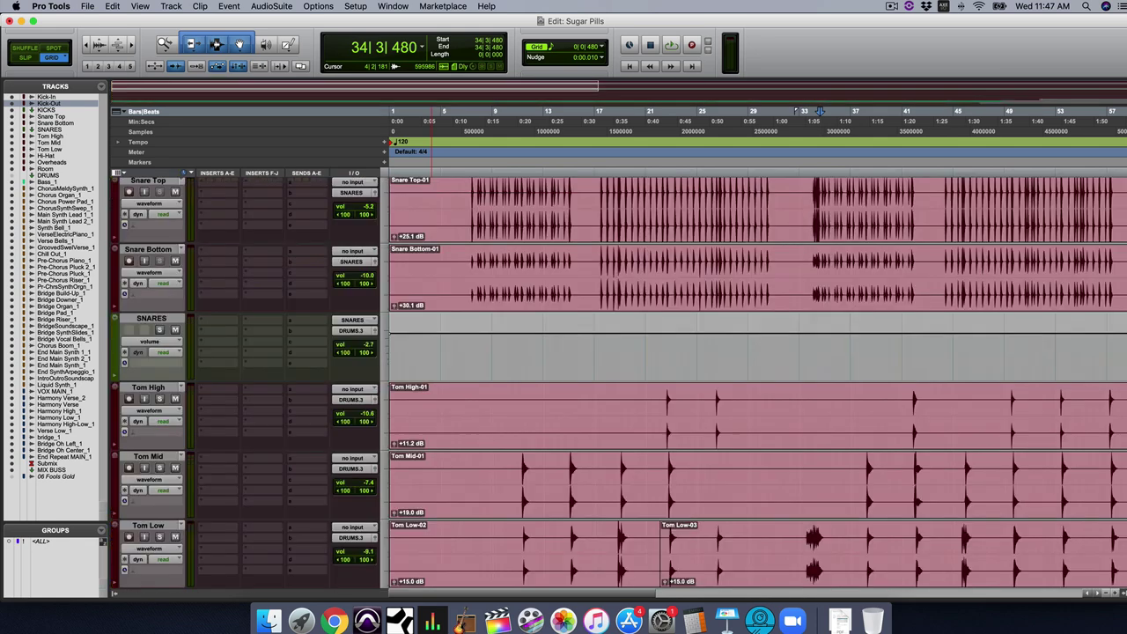
pyautogui.scroll(-5, 617, 431)
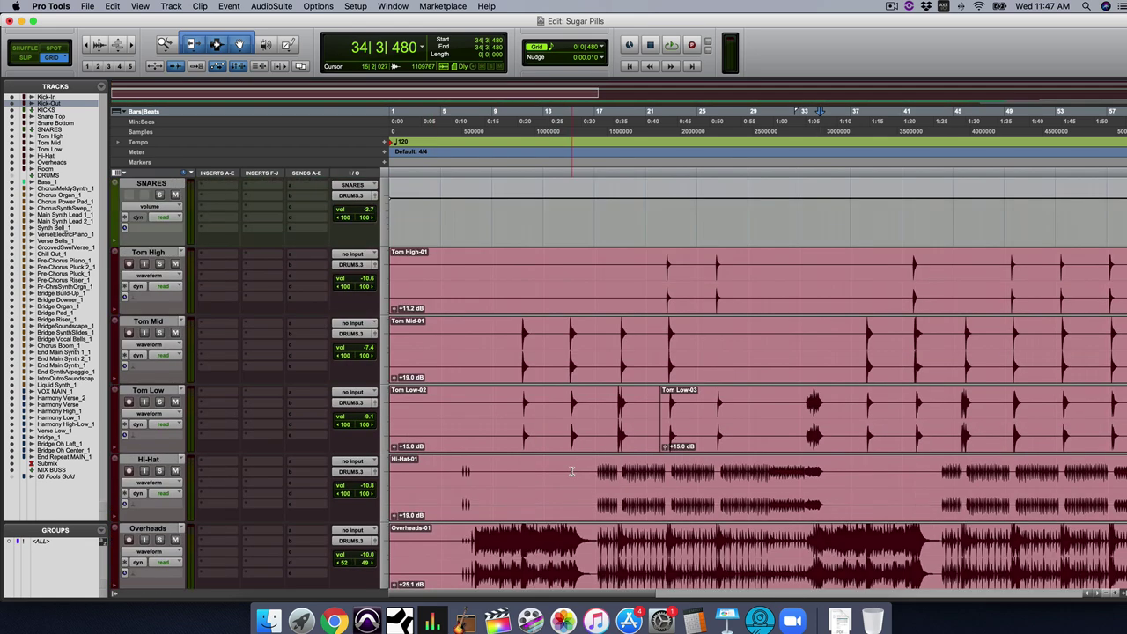
pyautogui.click(910, 252)
pyautogui.press('super+bracketright')
pyautogui.press('super+bracketright')
pyautogui.press('super+bracketright')
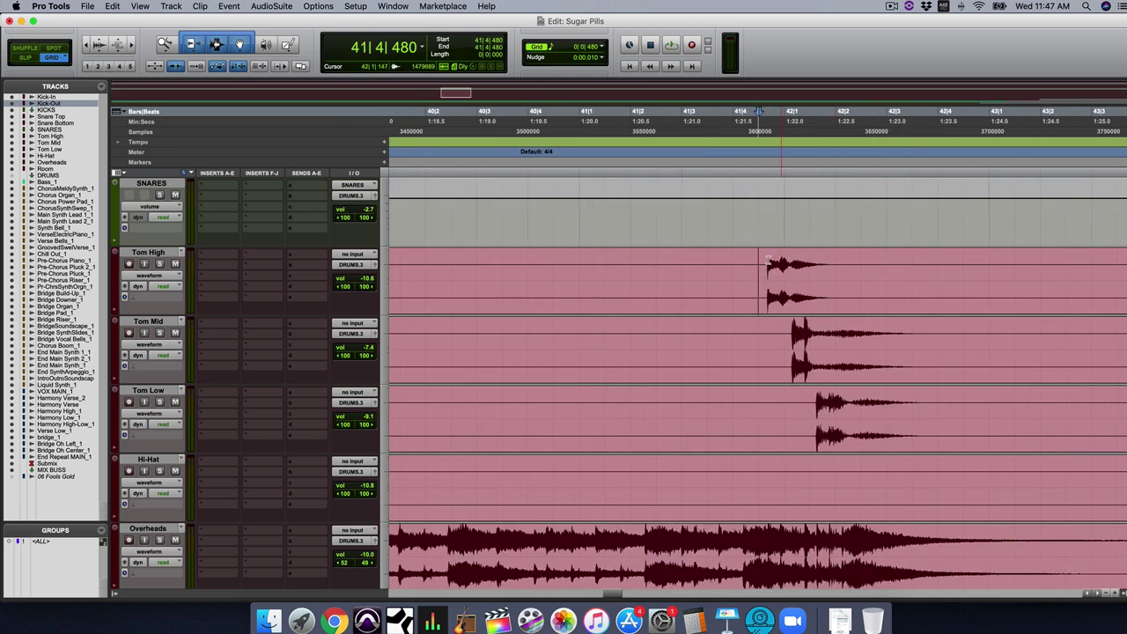
pyautogui.press('space')
# - Solo Tom High, Tom Mid, Tom Low and Overheads while replaying from bar 41
pyautogui.press('space')
pyautogui.click(160, 263)
pyautogui.press('space')
pyautogui.press('space')
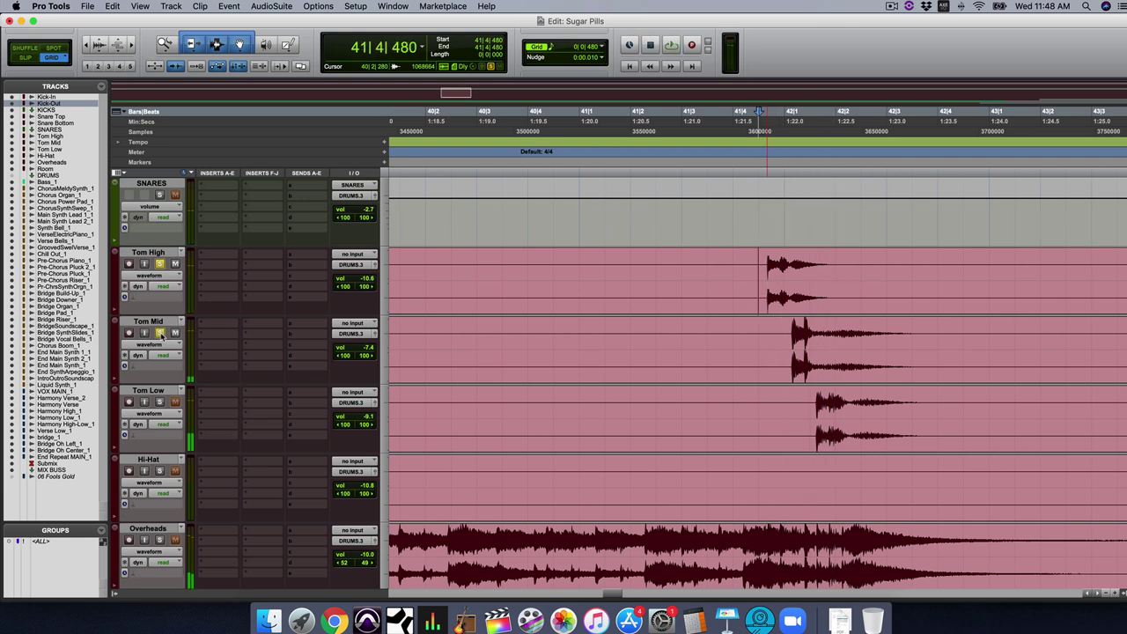
pyautogui.click(161, 334)
pyautogui.press('space')
pyautogui.press('space')
pyautogui.click(160, 401)
pyautogui.press('space')
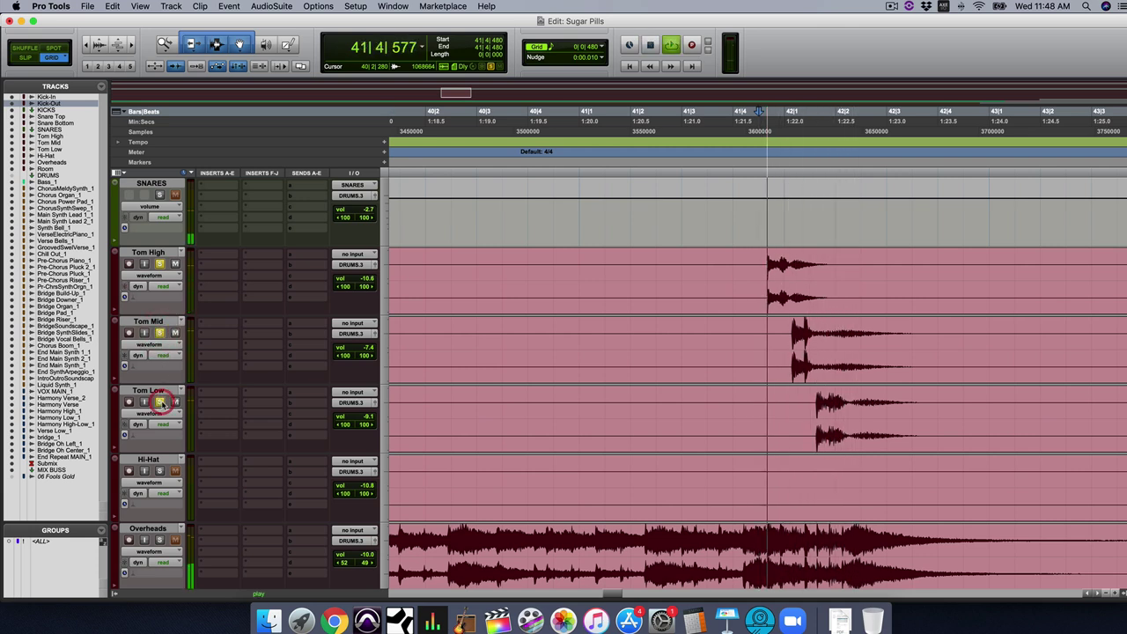
pyautogui.press('space')
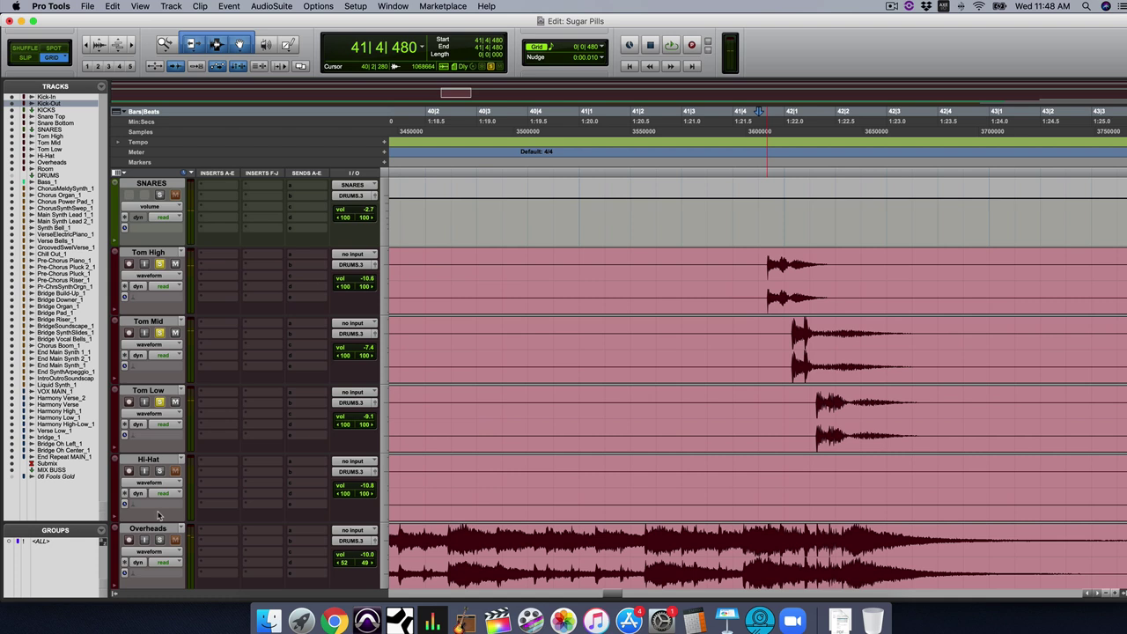
pyautogui.click(160, 540)
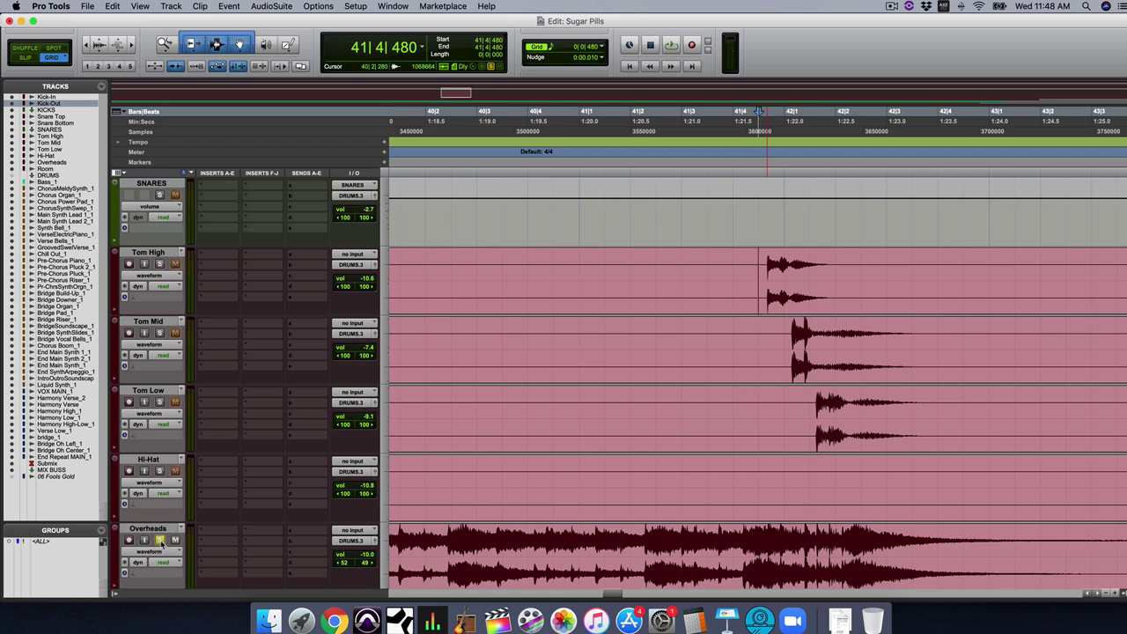
pyautogui.press('space')
pyautogui.press('space')
pyautogui.press('space')
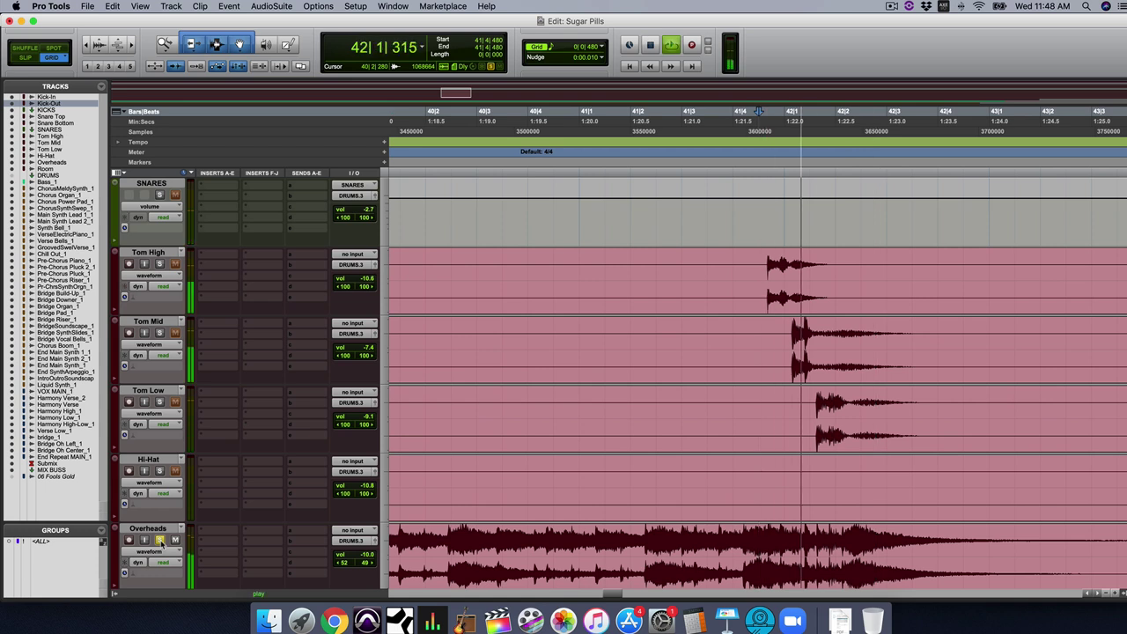
pyautogui.press('space')
# - Widen the Overheads pan to 71 left and 73 right, listen, and return to the mixer
pyautogui.press('space')
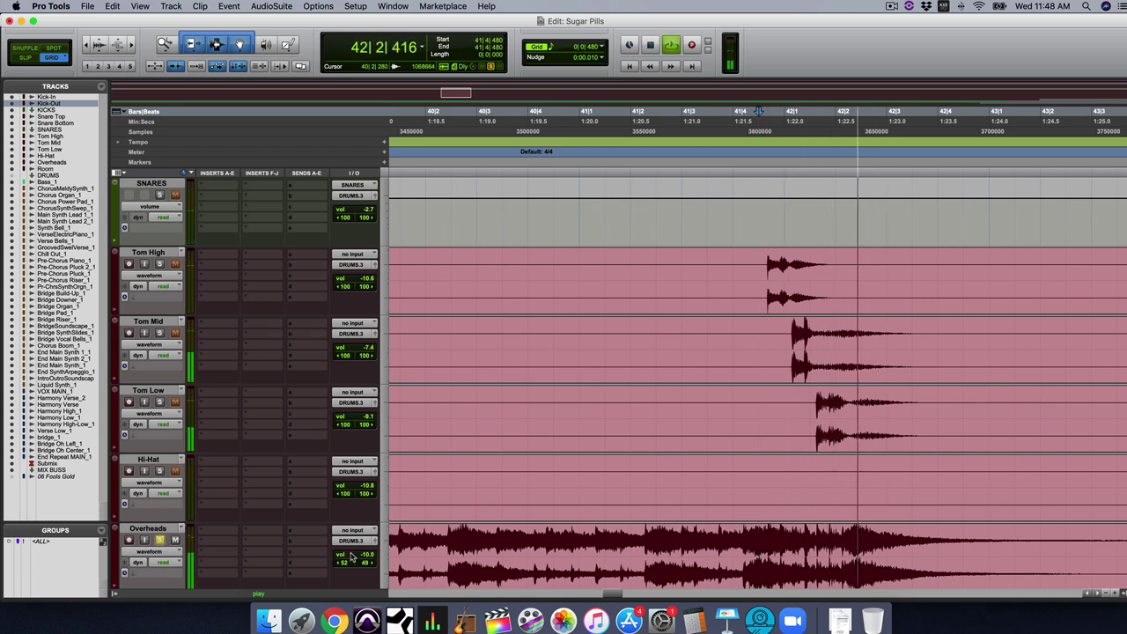
pyautogui.press('space')
pyautogui.moveTo(346, 562); pyautogui.dragTo(375, 566)
pyautogui.press('space')
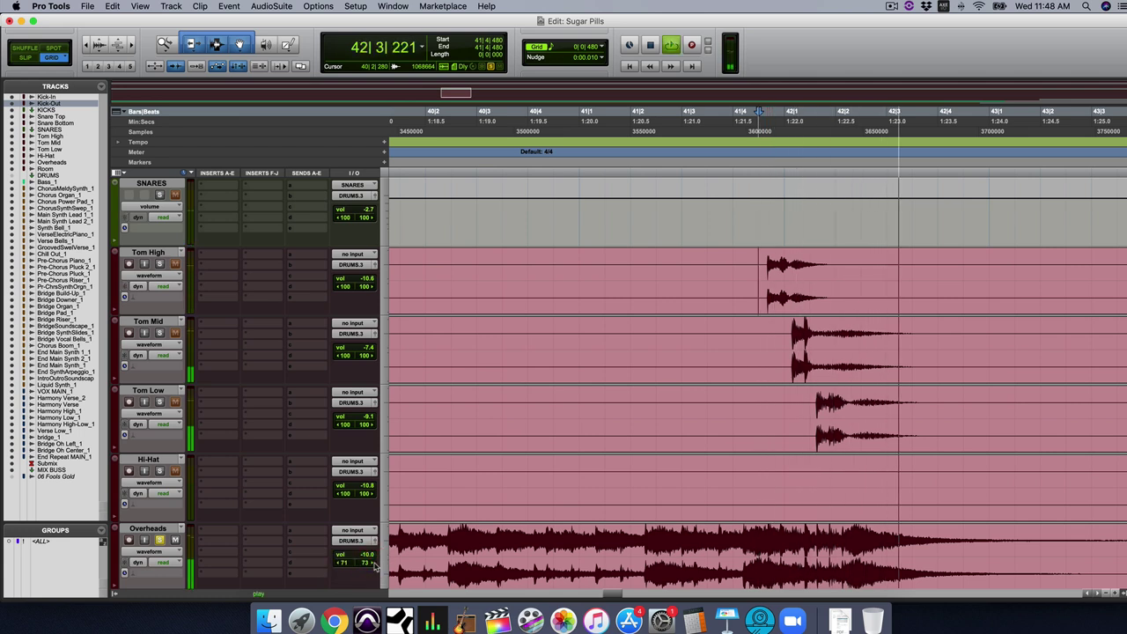
pyautogui.press('space')
pyautogui.press('space')
pyautogui.press('space')
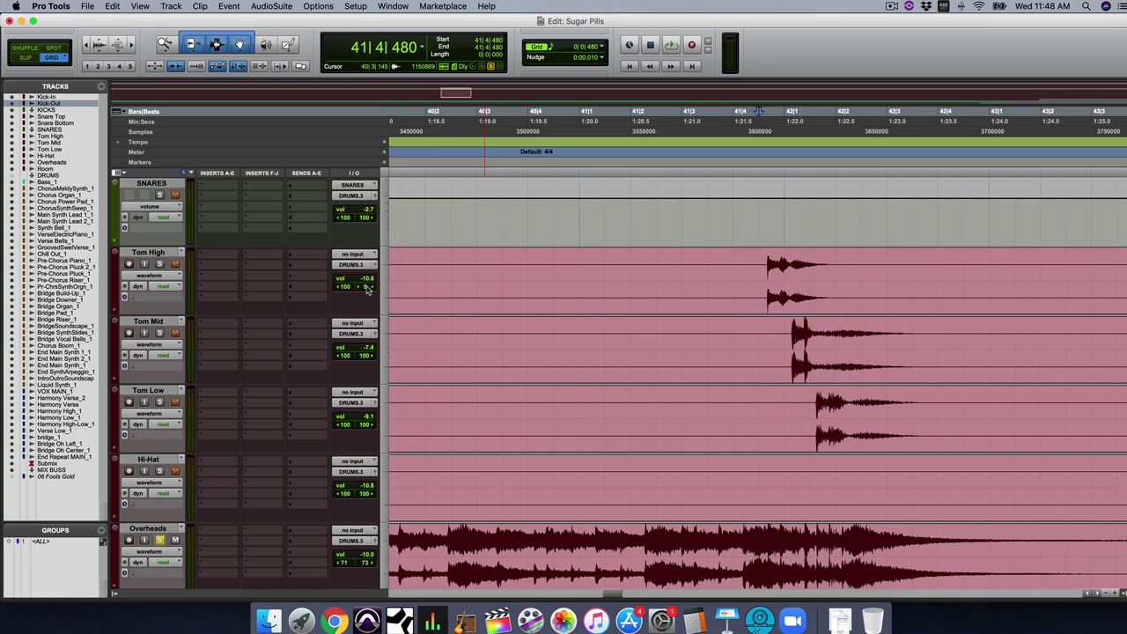
pyautogui.press('super+equal')
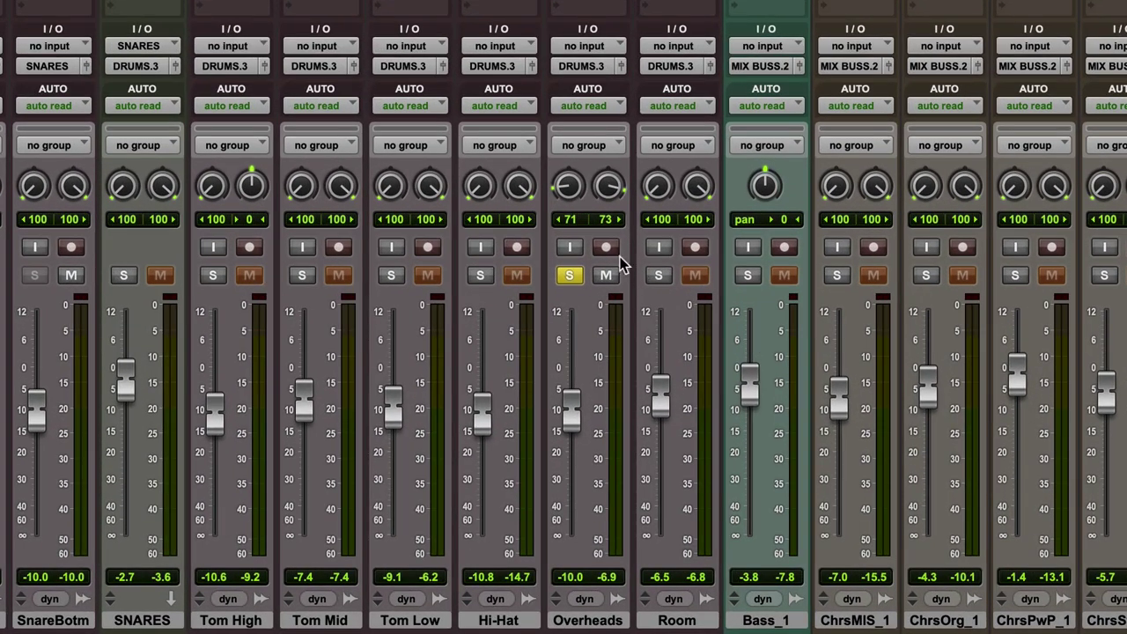
# - Set Tom High's right pan near full right, solo Tom High, and unsolo Overheads during playback
pyautogui.keyDown('alt'); pyautogui.click(252, 183); pyautogui.keyUp('alt')
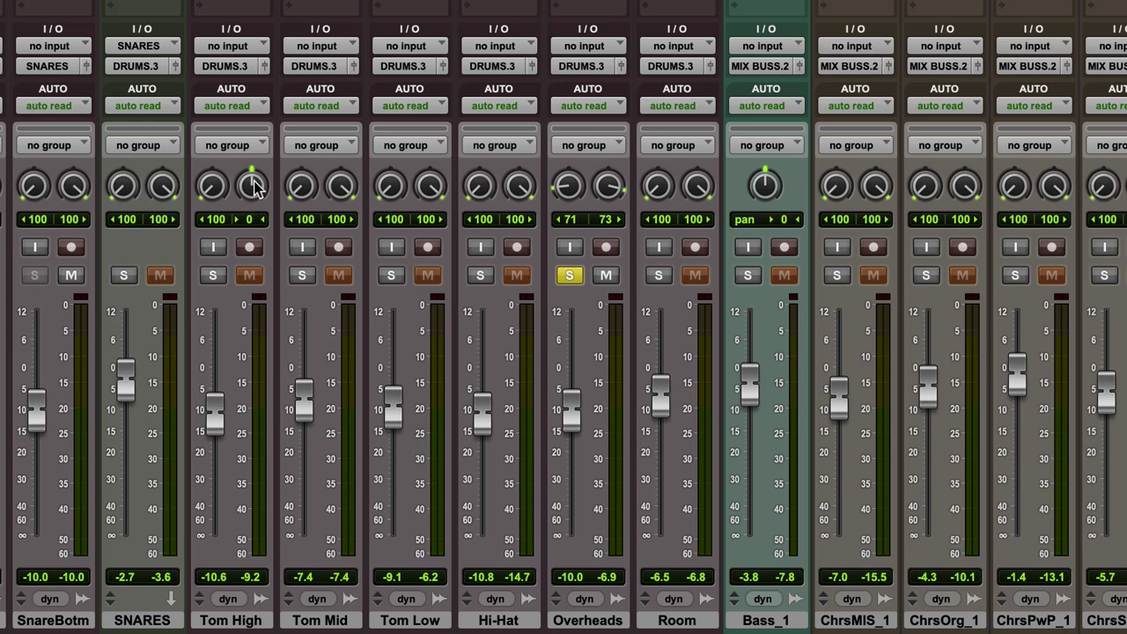
pyautogui.click(226, 471)
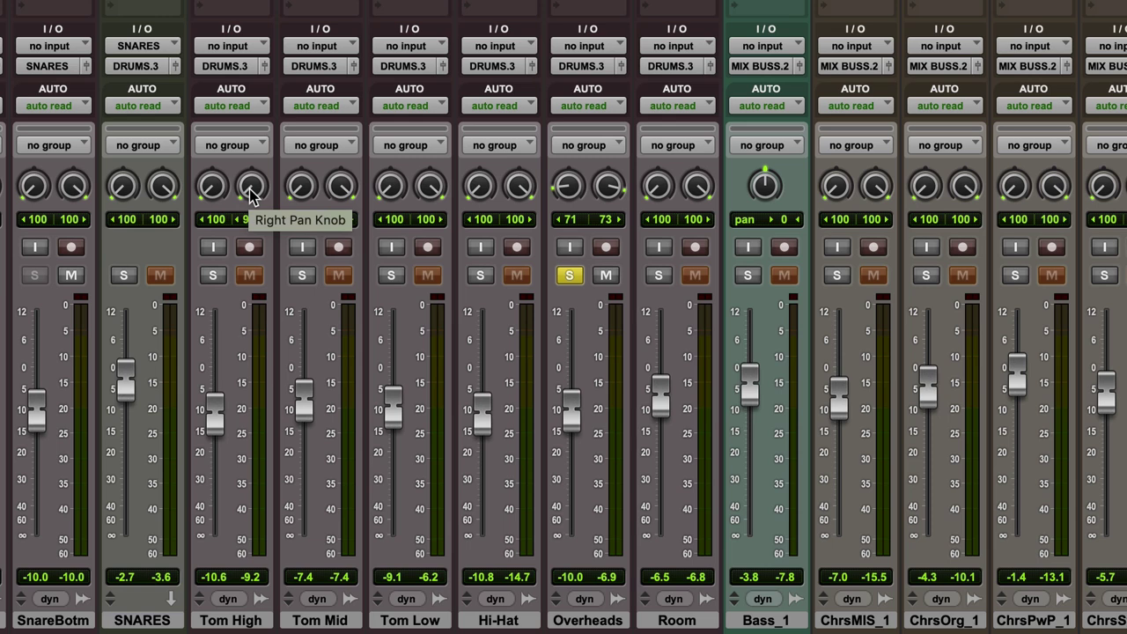
pyautogui.click(212, 275)
pyautogui.press('space')
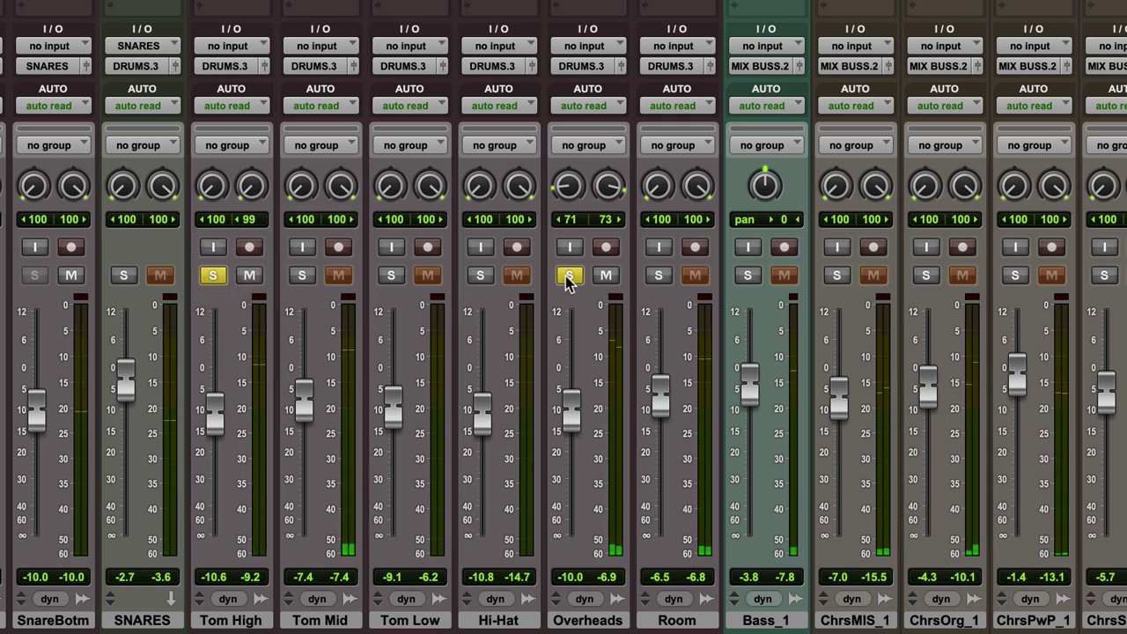
pyautogui.click(569, 276)
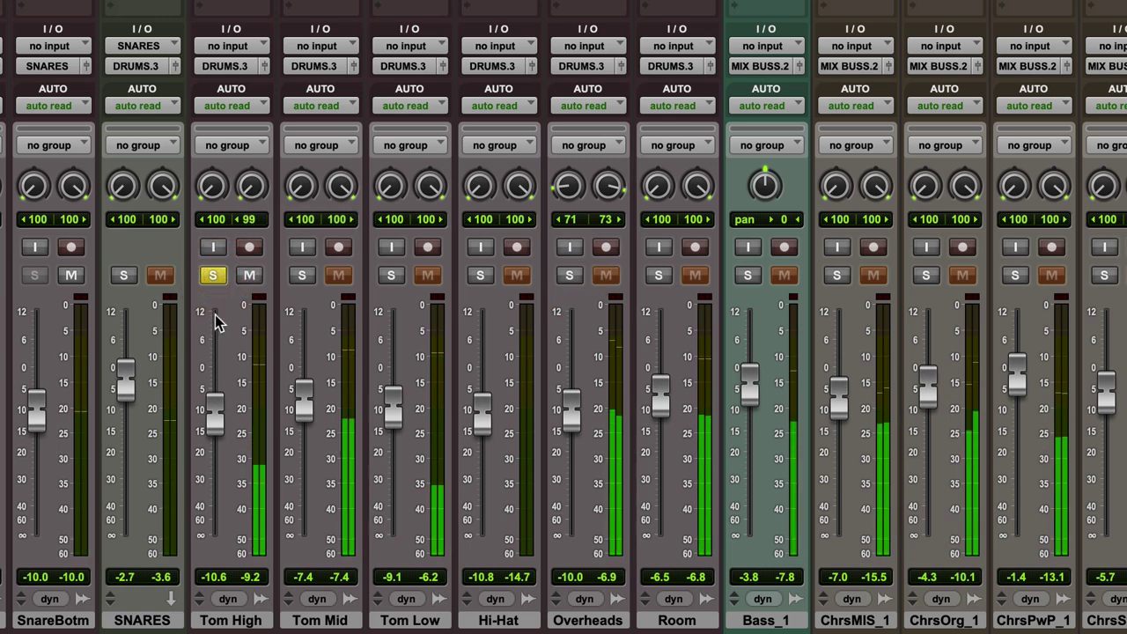
pyautogui.press('space')
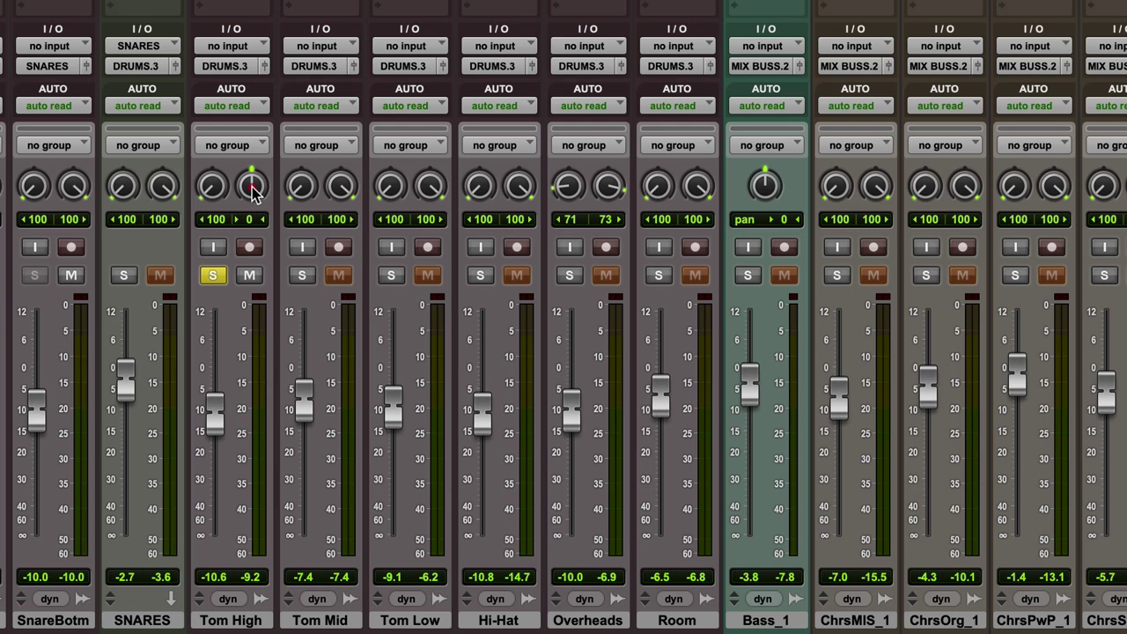
# - Centre the Tom High, Tom Mid and Tom Low pans and solo all three toms together
pyautogui.keyDown('alt'); pyautogui.click(252, 187); pyautogui.keyUp('alt')
pyautogui.press('space')
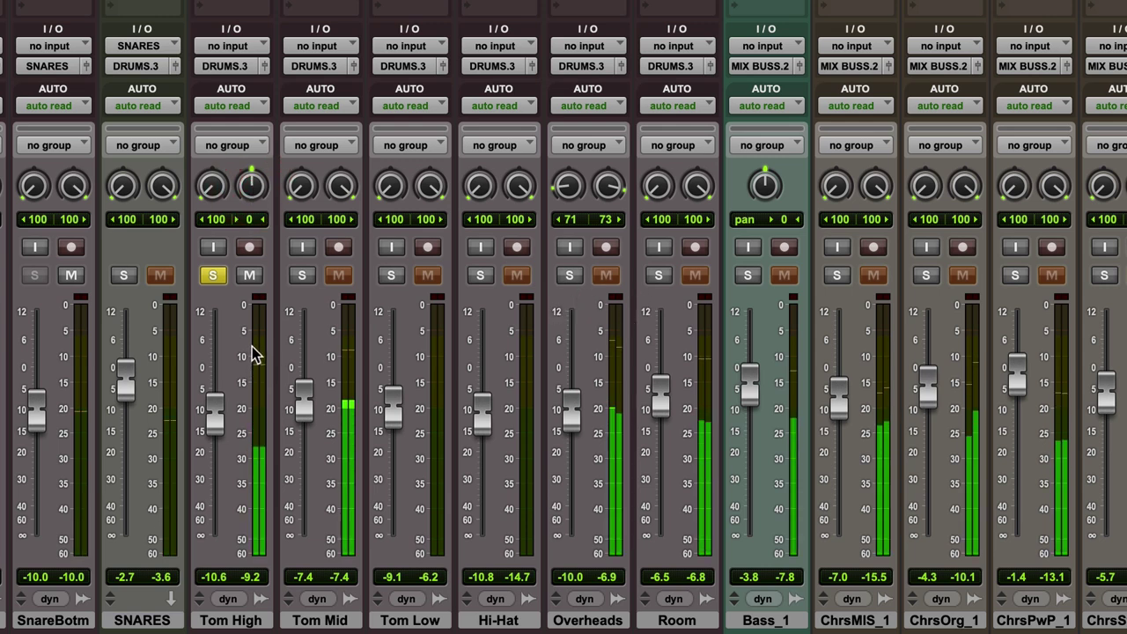
pyautogui.keyDown('alt'); pyautogui.click(302, 186); pyautogui.keyUp('alt')
pyautogui.keyDown('alt'); pyautogui.click(341, 186); pyautogui.keyUp('alt')
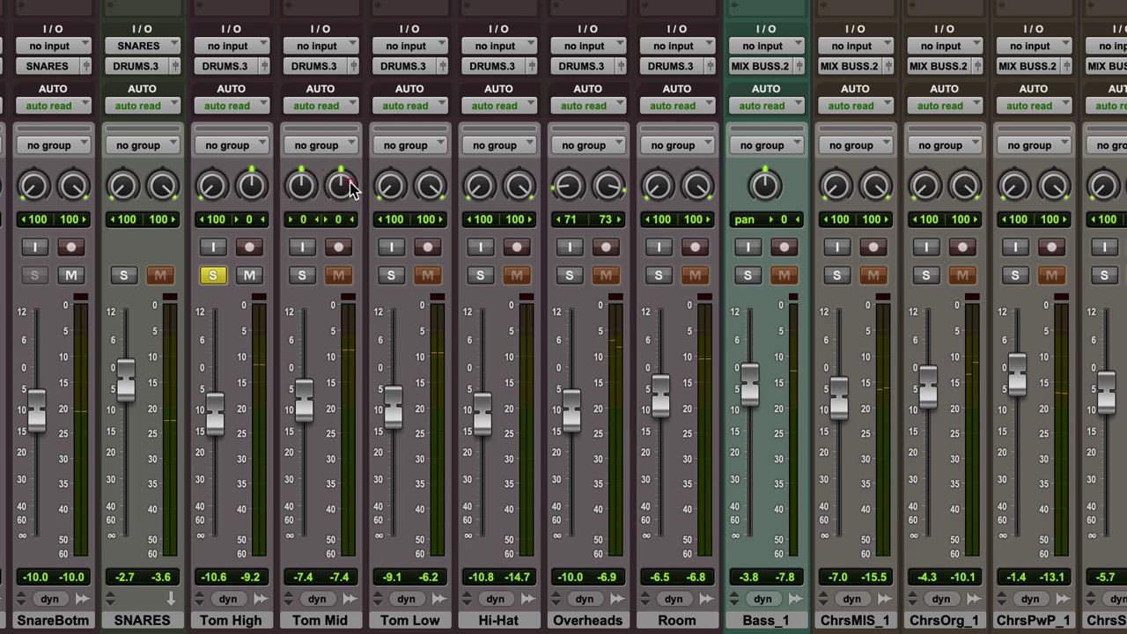
pyautogui.click(302, 276)
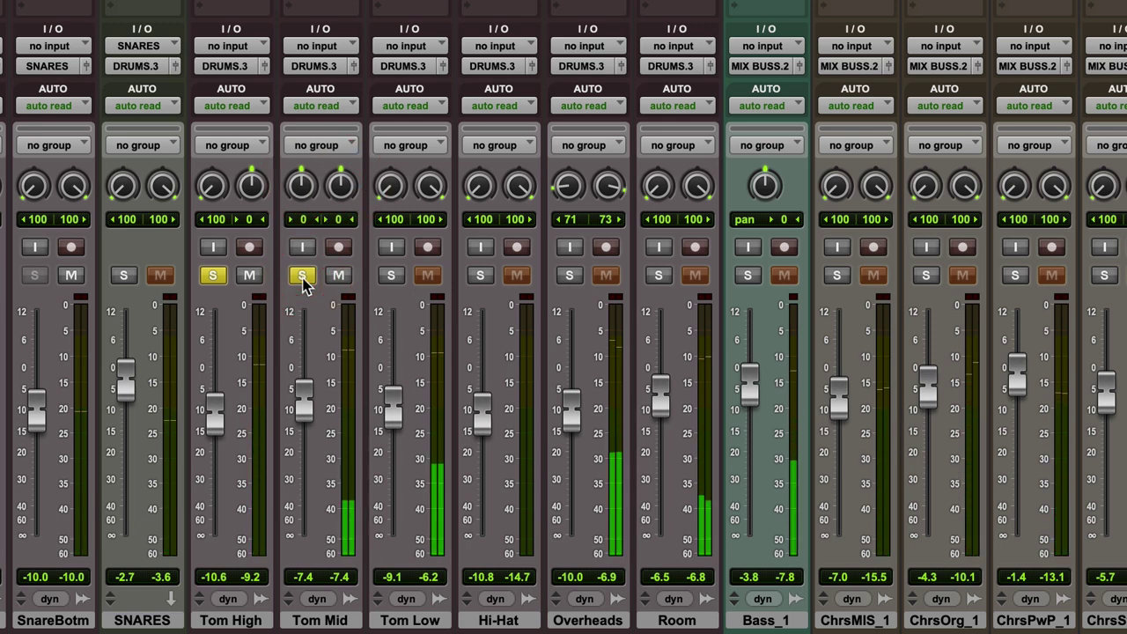
pyautogui.click(391, 275)
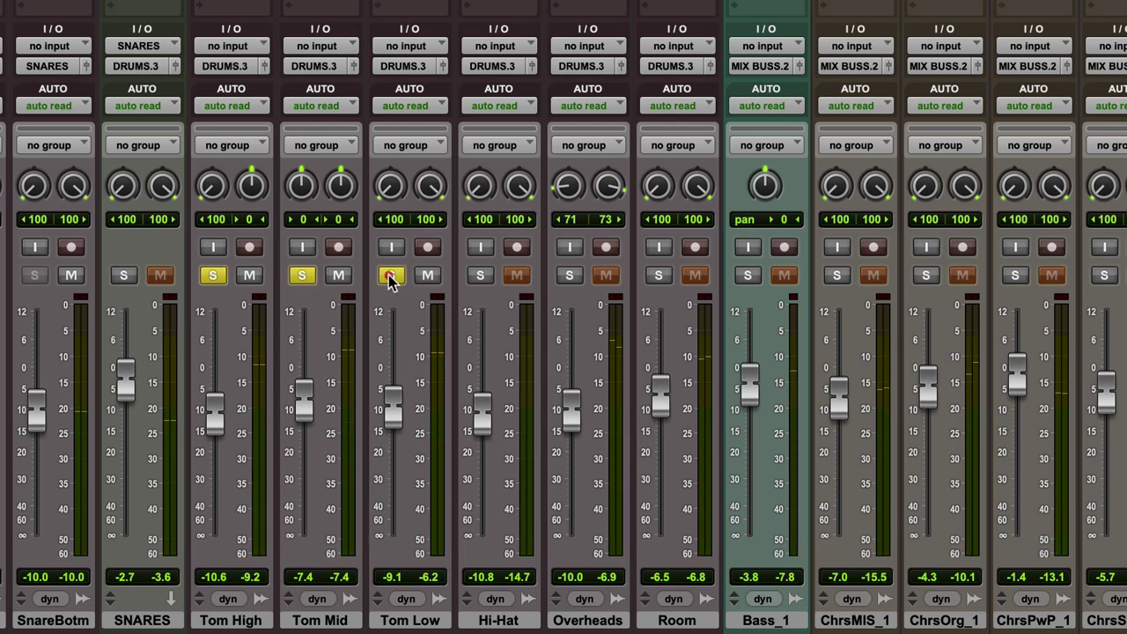
pyautogui.keyDown('alt'); pyautogui.click(392, 189); pyautogui.keyUp('alt')
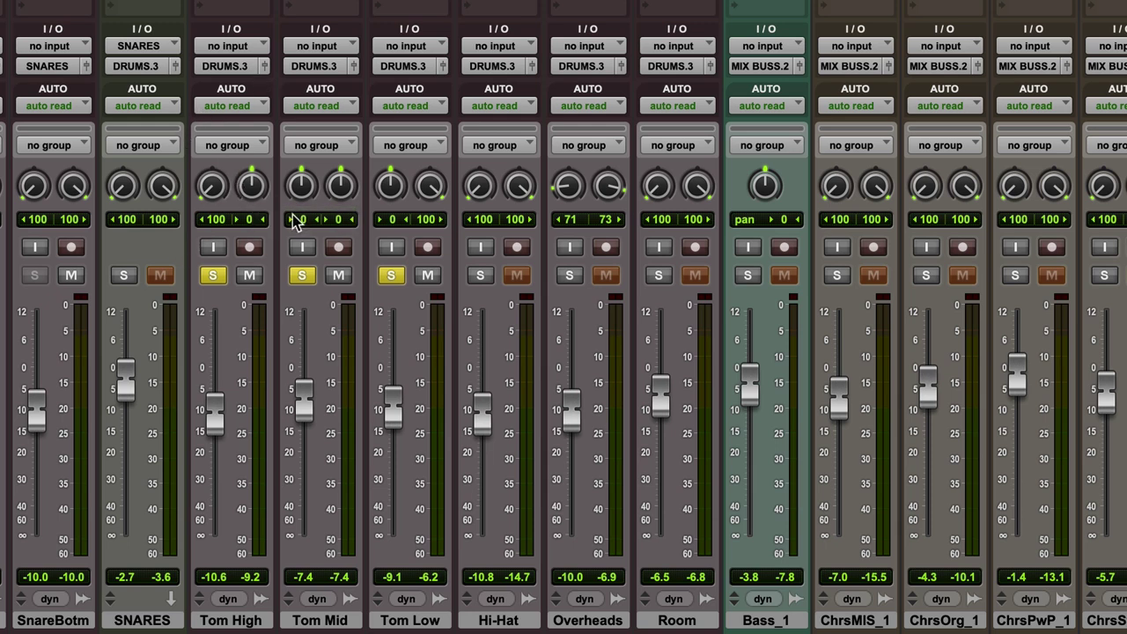
pyautogui.press('space')
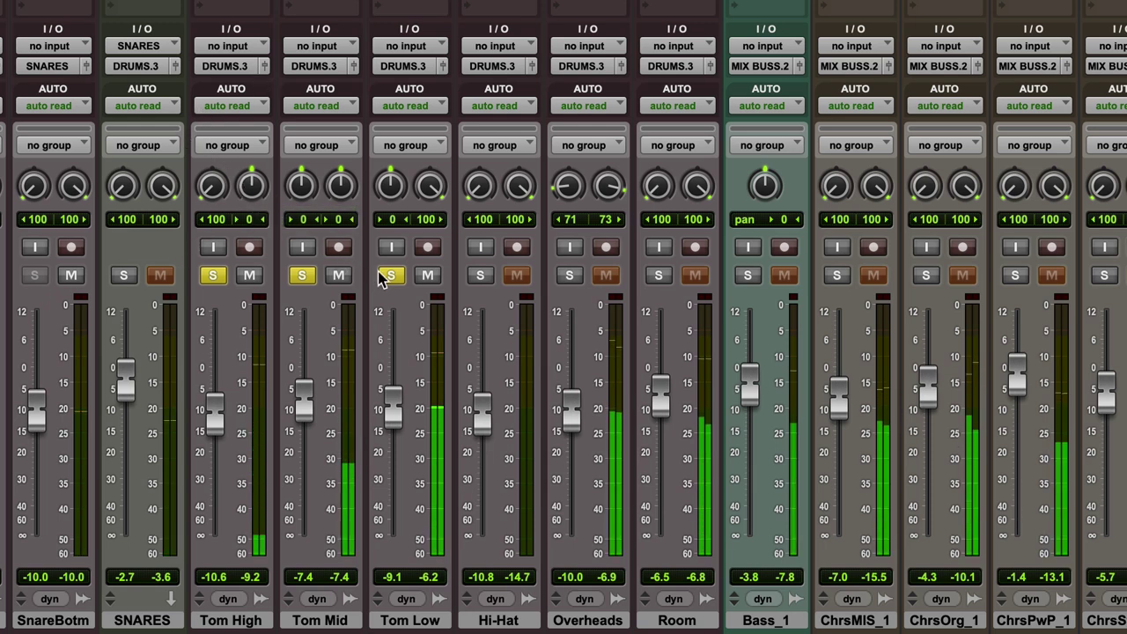
# - Add Overheads to the tom solo and compare Tom Low and Tom High pans at full versus centre
pyautogui.click(570, 276)
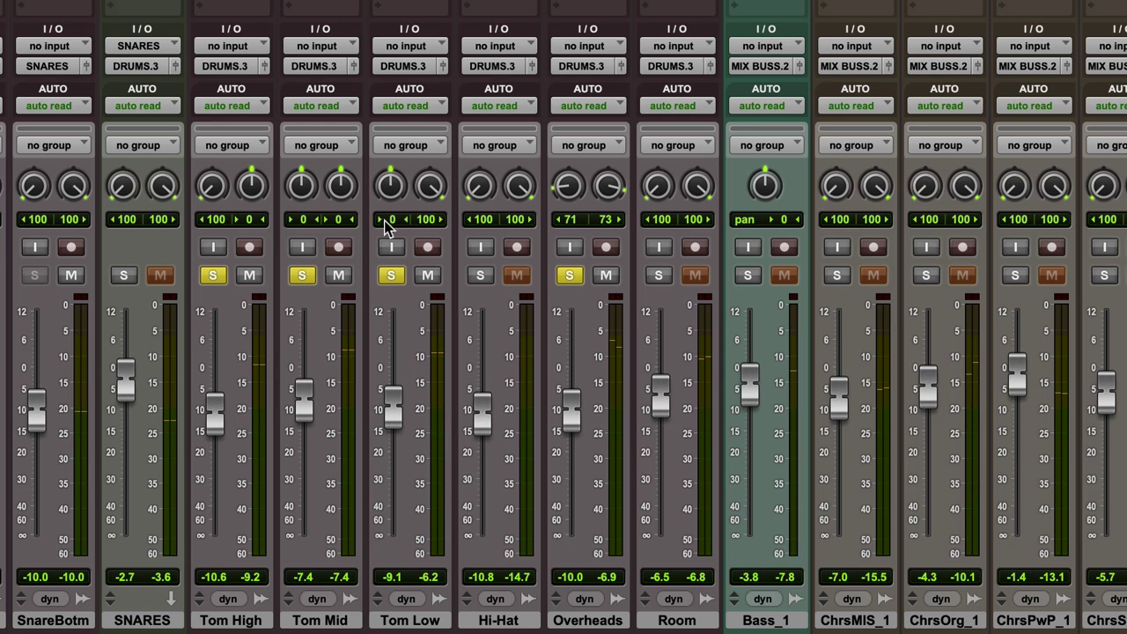
pyautogui.keyDown('alt'); pyautogui.click(390, 186); pyautogui.keyUp('alt')
pyautogui.moveTo(237, 181); pyautogui.dragTo(270, 413)
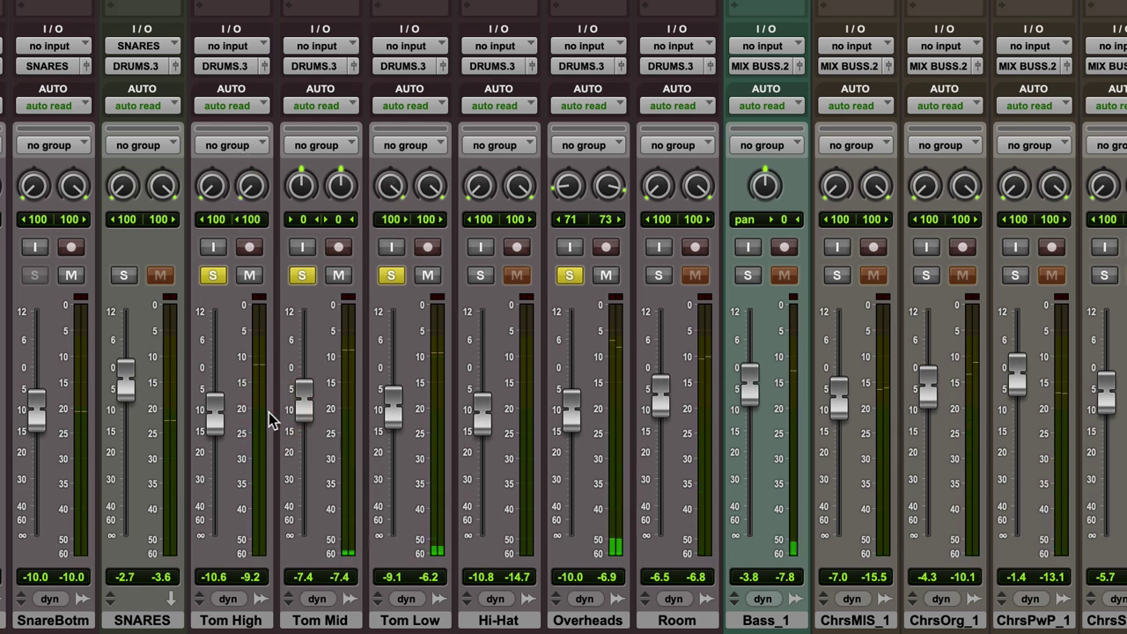
pyautogui.keyDown('alt'); pyautogui.click(251, 190); pyautogui.keyUp('alt')
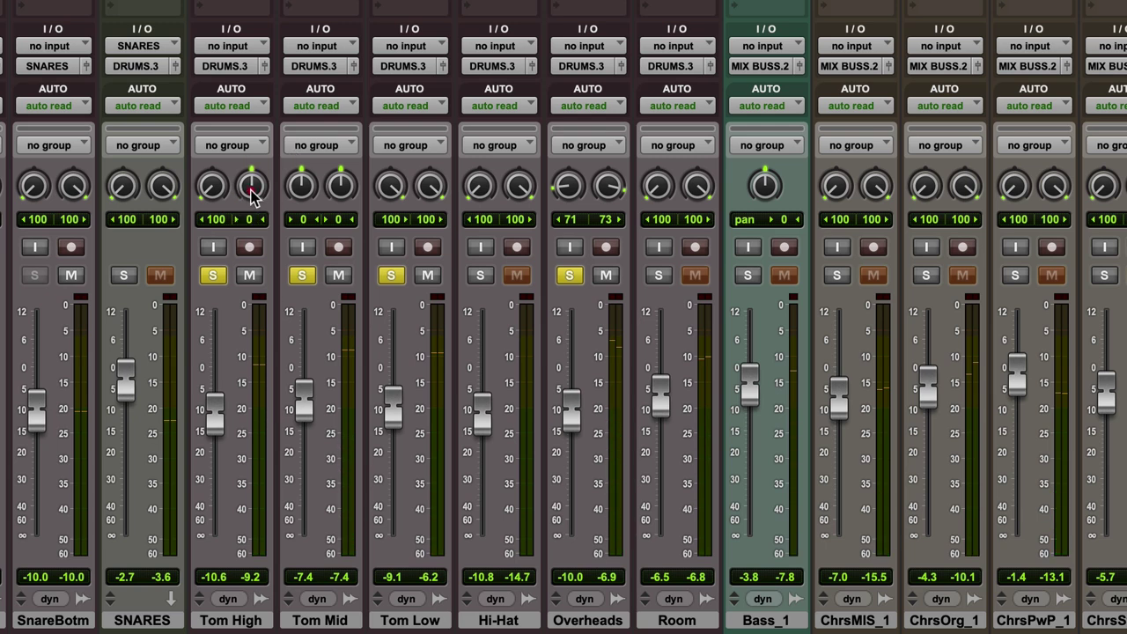
pyautogui.keyDown('alt'); pyautogui.click(390, 186); pyautogui.keyUp('alt')
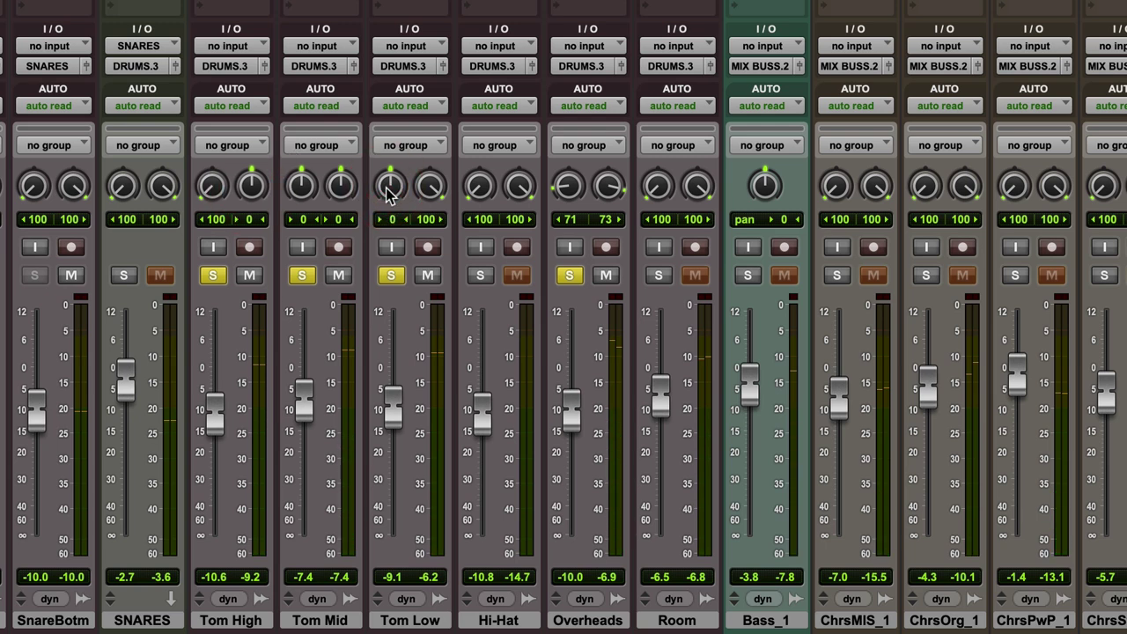
# - Clear the drum solos, listen to the Room mic alone, then unsolo it
pyautogui.keyDown('alt'); pyautogui.click(302, 276); pyautogui.keyUp('alt')
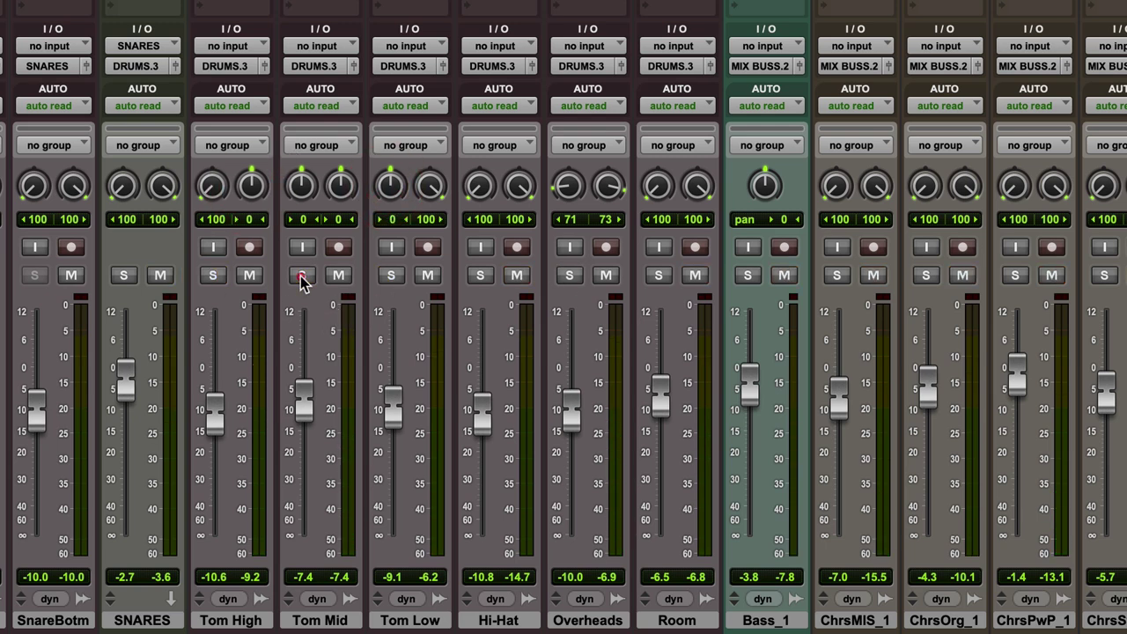
pyautogui.click(658, 275)
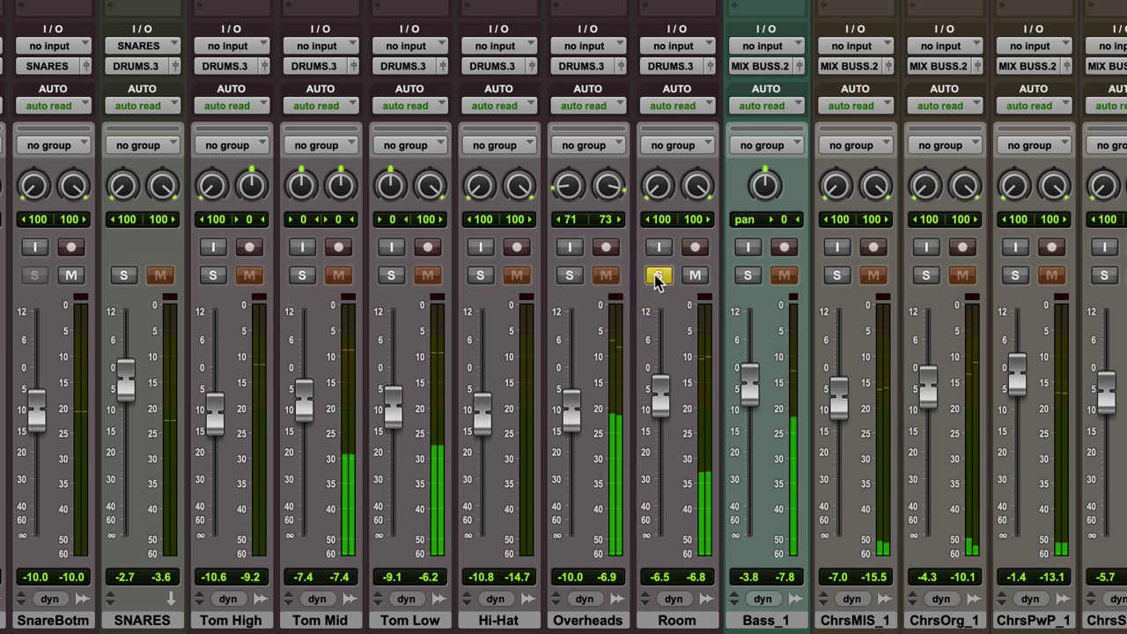
pyautogui.press('space')
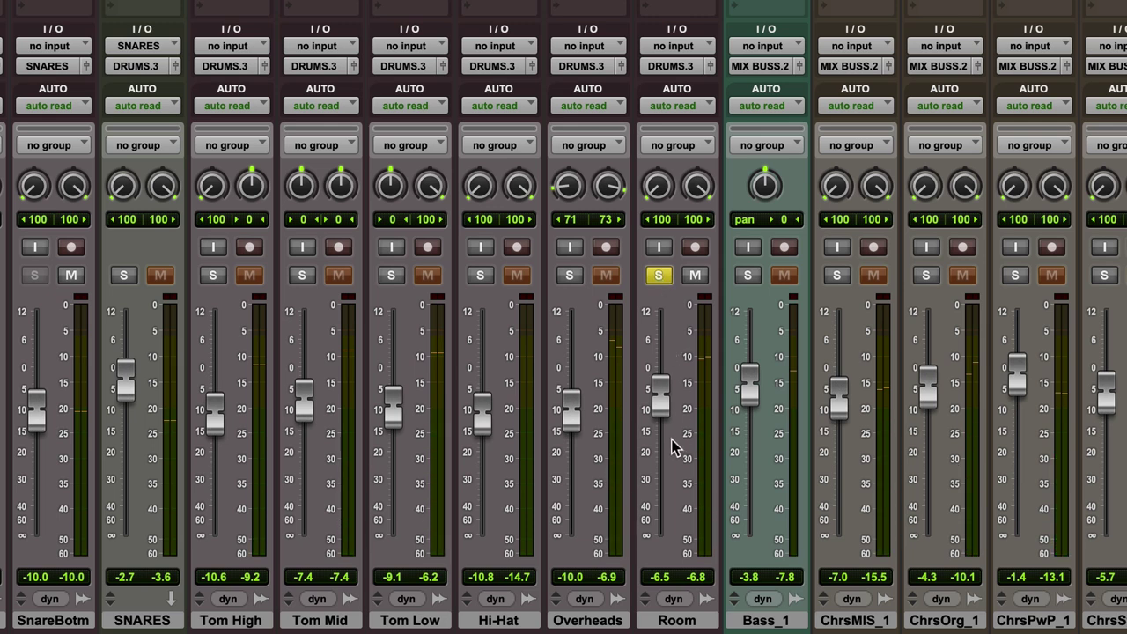
pyautogui.click(660, 275)
# - Scroll the mixer across to the chorus synth strips around ChrsSyS_1 and VerseBls_1
pyautogui.hscroll(10, 737, 353)
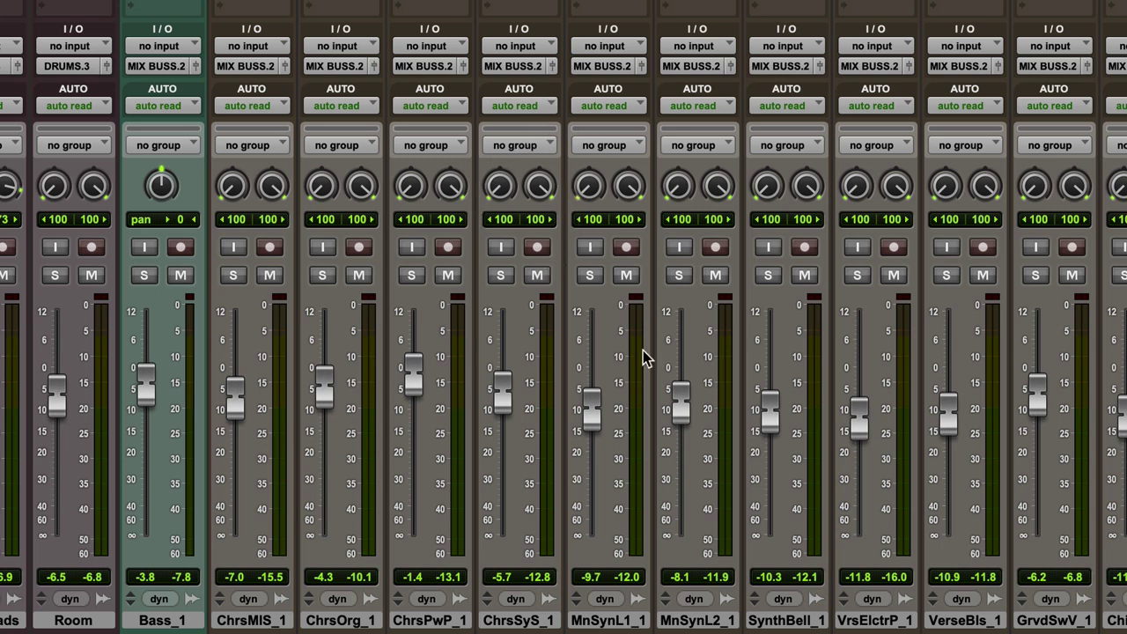
pyautogui.hscroll(-3, 417, 348)
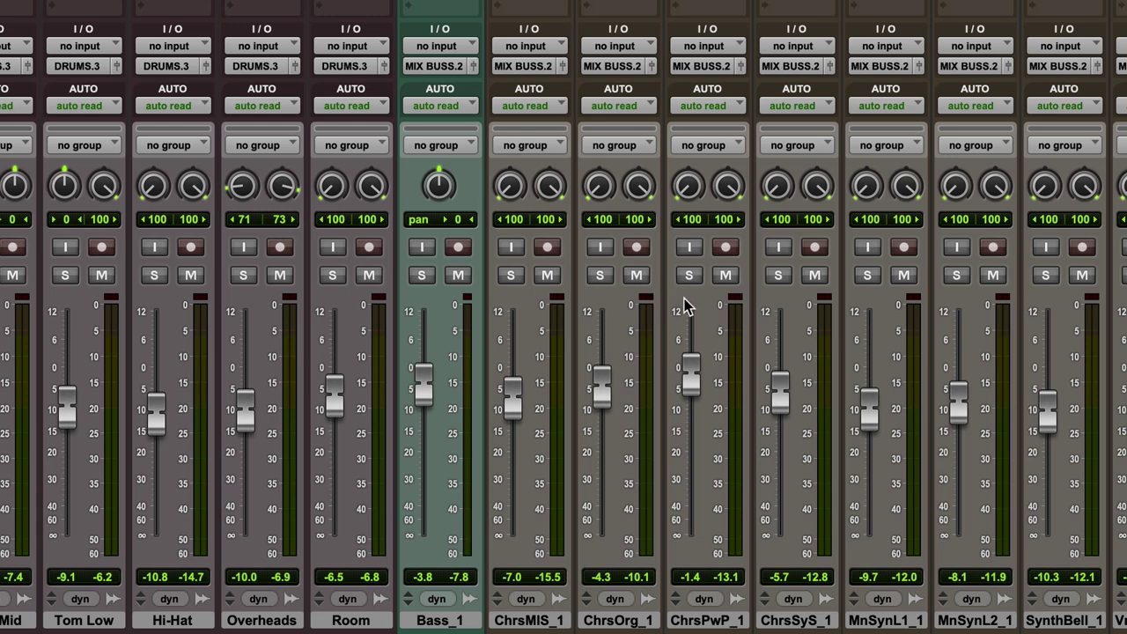
pyautogui.hscroll(1, 687, 306)
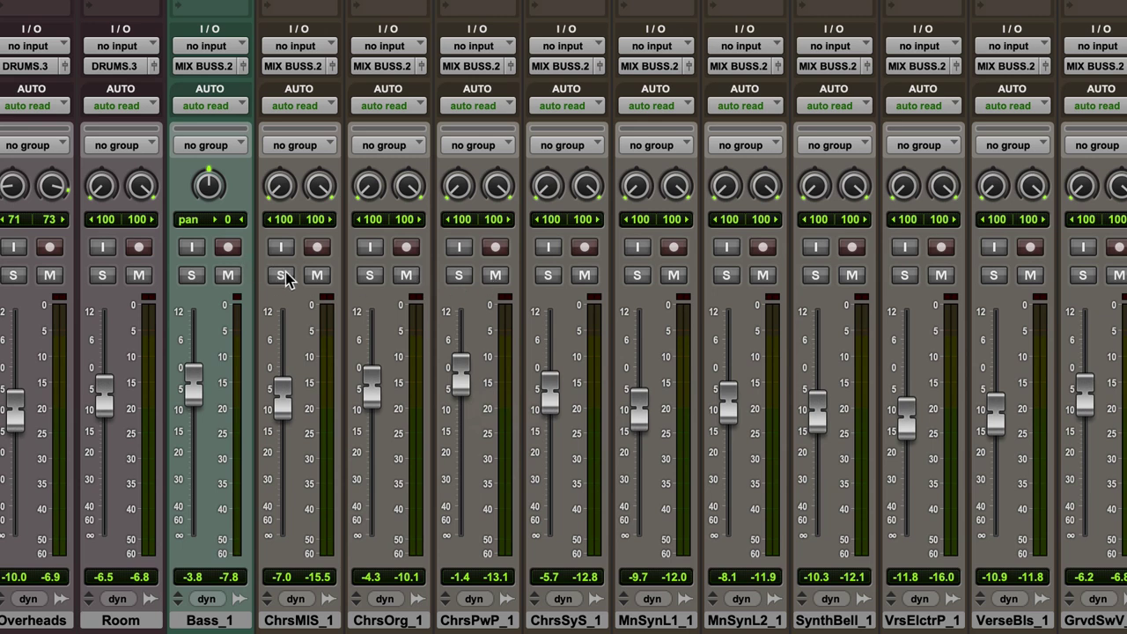
# - Solo ChrsMIS_1, set the playhead in the Chorus Organ clip, and centre both ChrsMIS_1 pans to 0
pyautogui.click(281, 275)
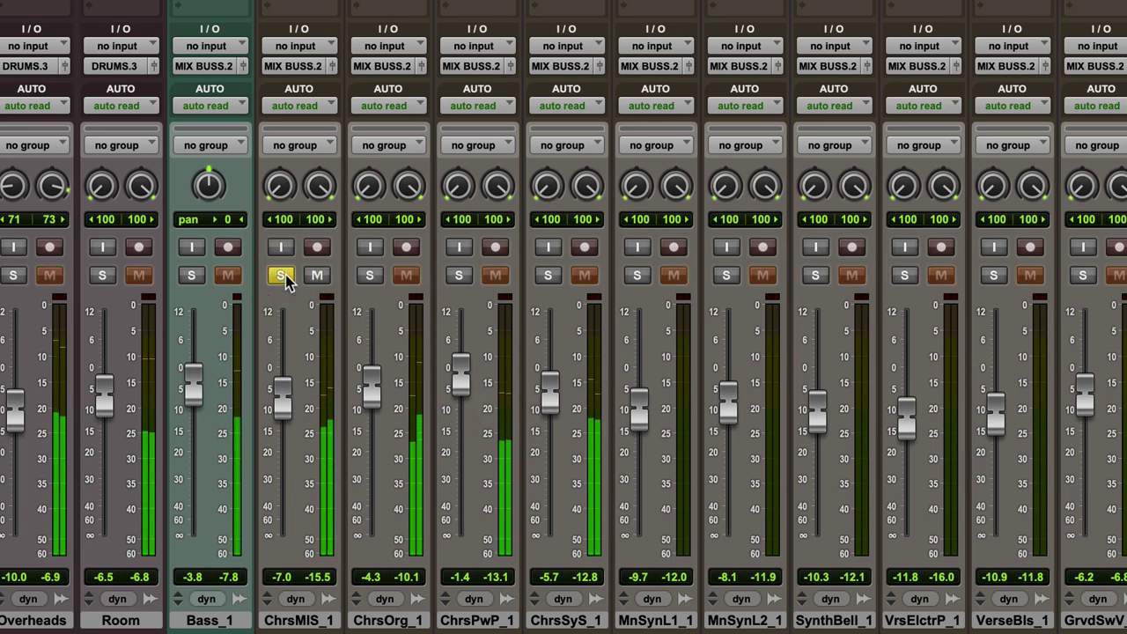
pyautogui.press('super+equal')
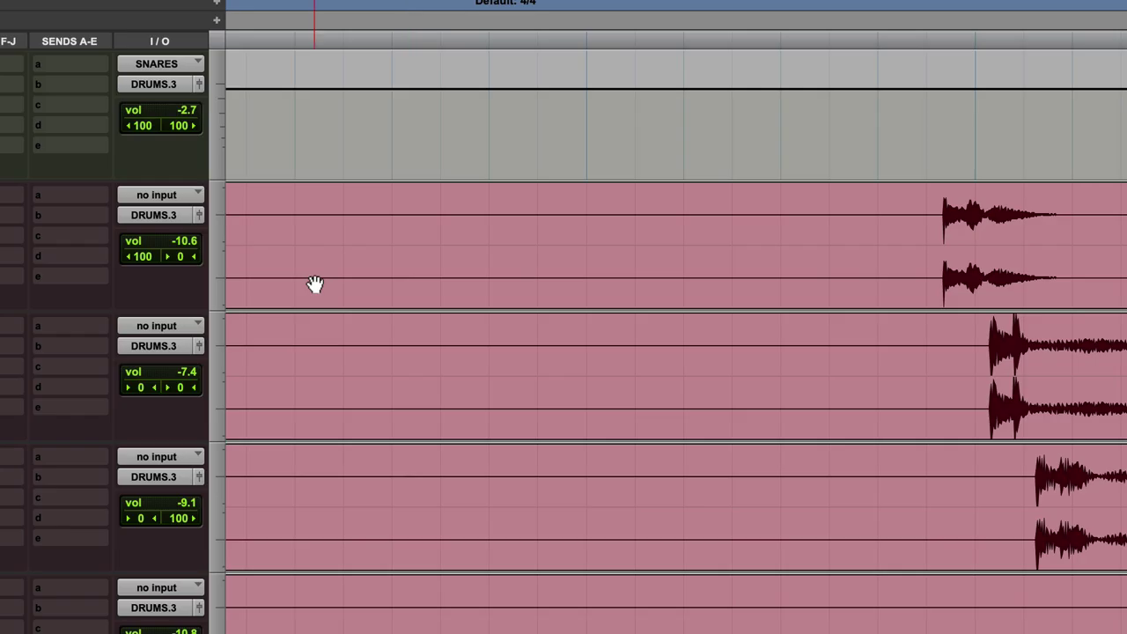
pyautogui.press('super+bracketleft')
pyautogui.press('super+bracketleft')
pyautogui.press('super+bracketleft')
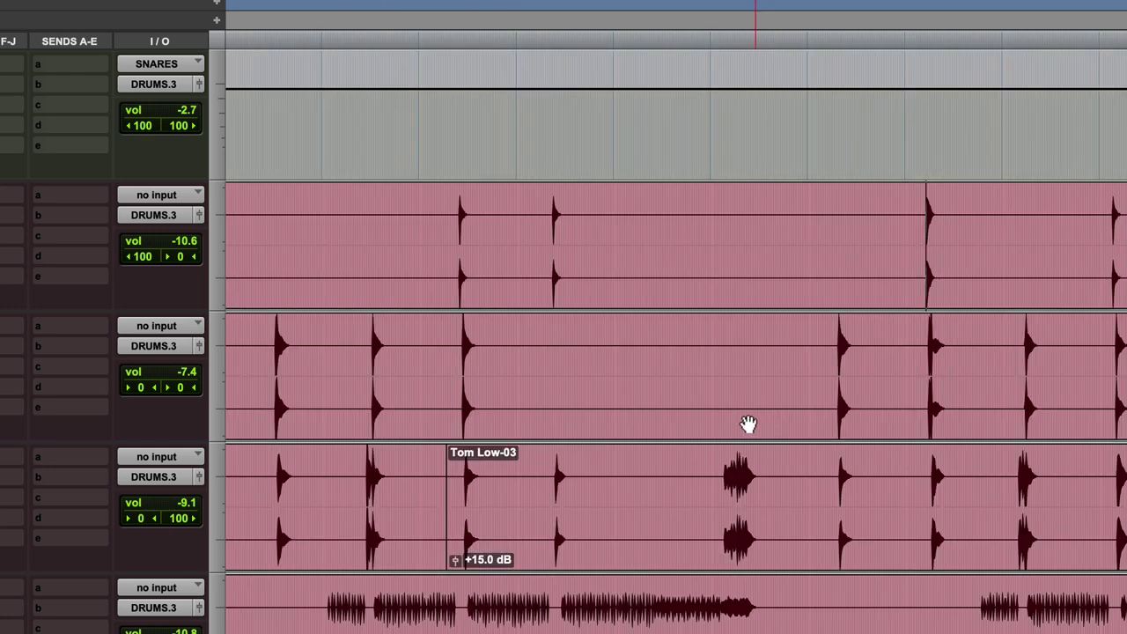
pyautogui.scroll(-5, 746, 425)
pyautogui.scroll(-15, 746, 425)
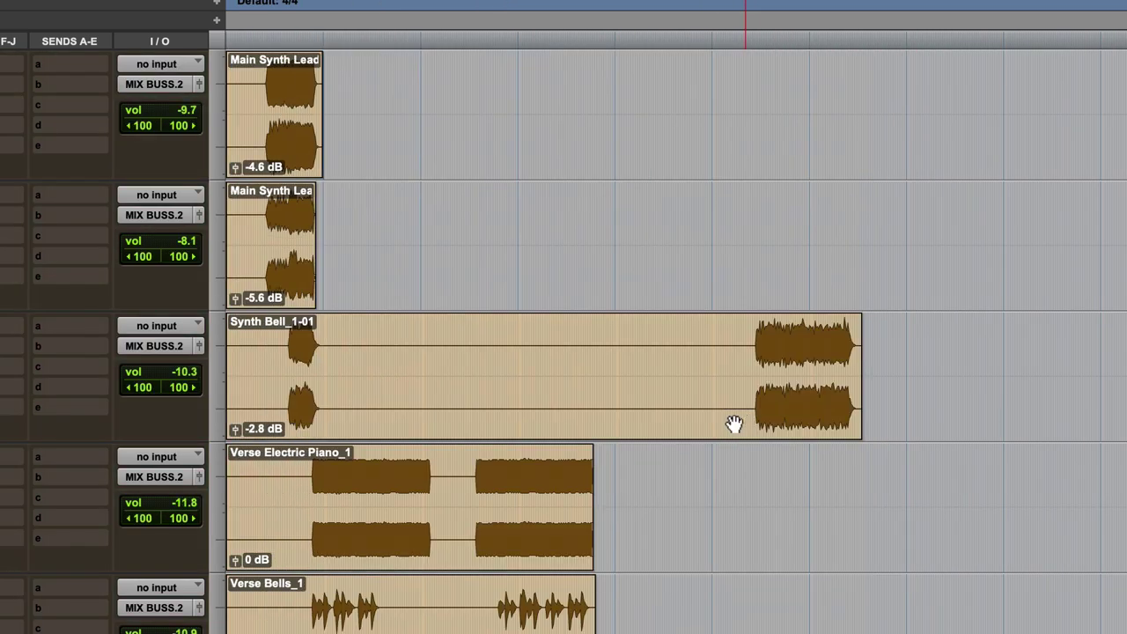
pyautogui.scroll(2, 557, 402)
pyautogui.scroll(6, 557, 401)
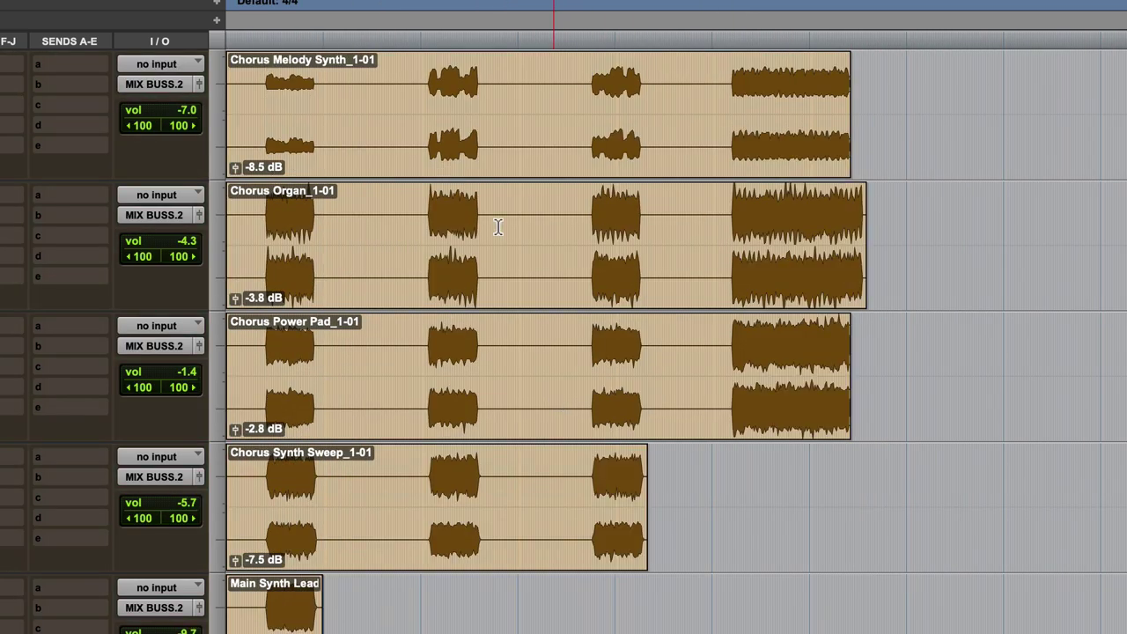
pyautogui.click(428, 201)
pyautogui.press('super+equal')
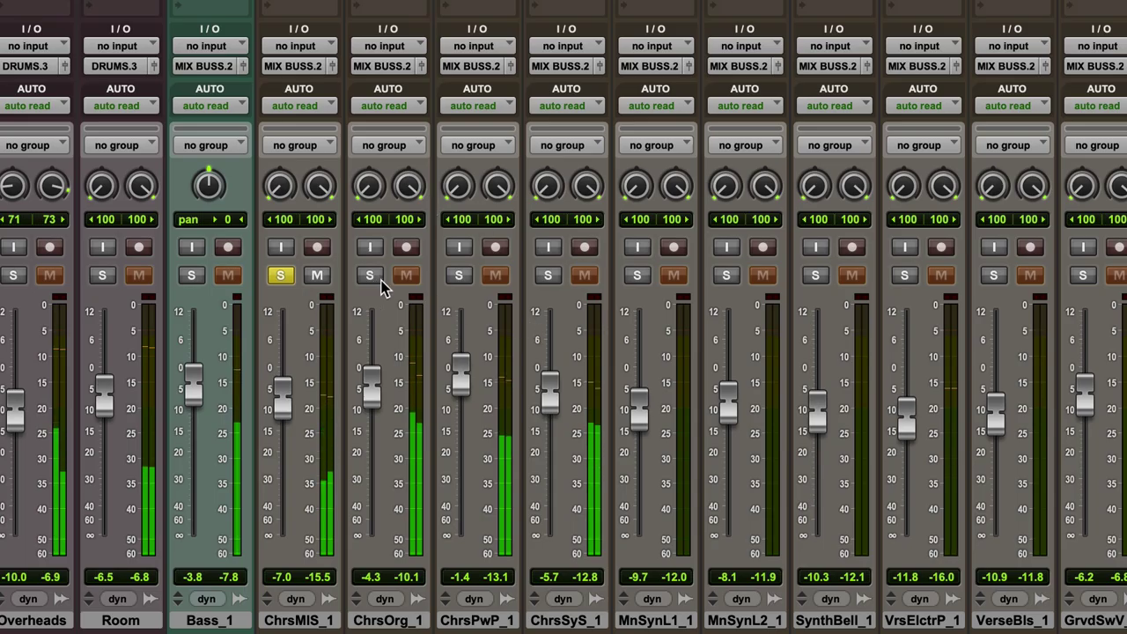
pyautogui.keyDown('alt'); pyautogui.click(320, 185); pyautogui.keyUp('alt')
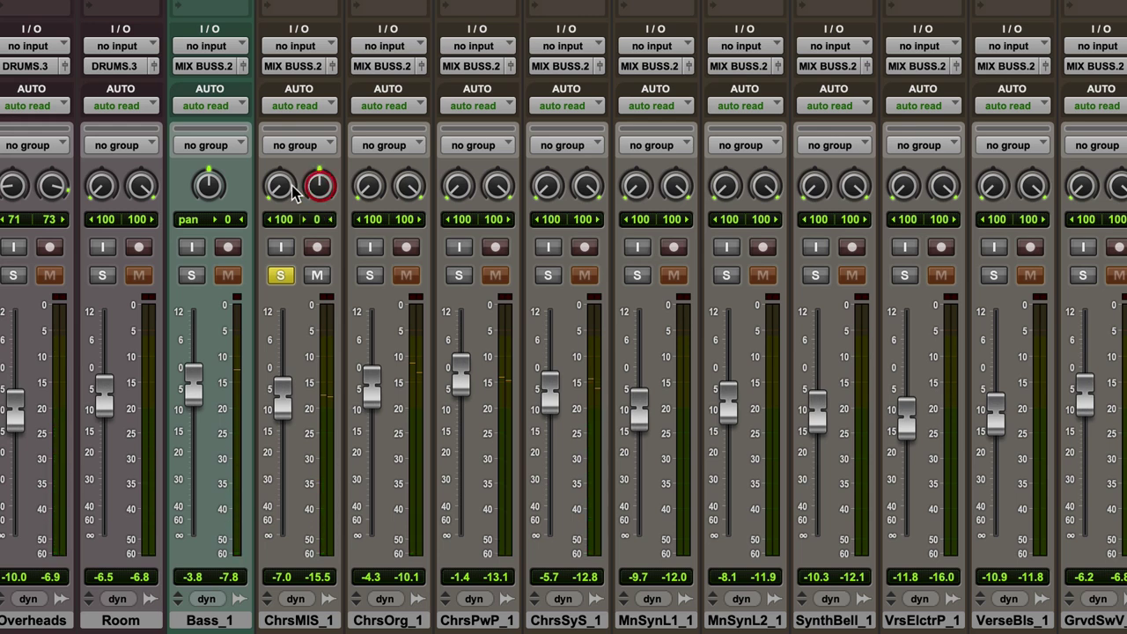
pyautogui.keyDown('alt'); pyautogui.click(279, 187); pyautogui.keyUp('alt')
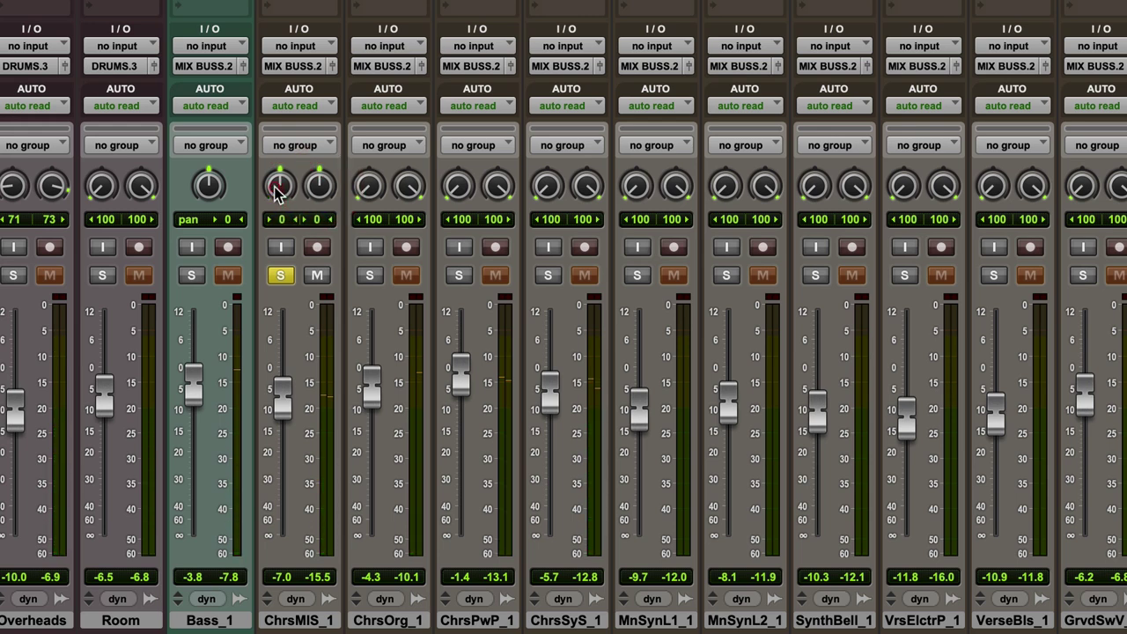
# - Audition the chorus synth solos, ending with only ChrsPwP_1 and ChrsSyS_1 soloed
pyautogui.click(370, 277)
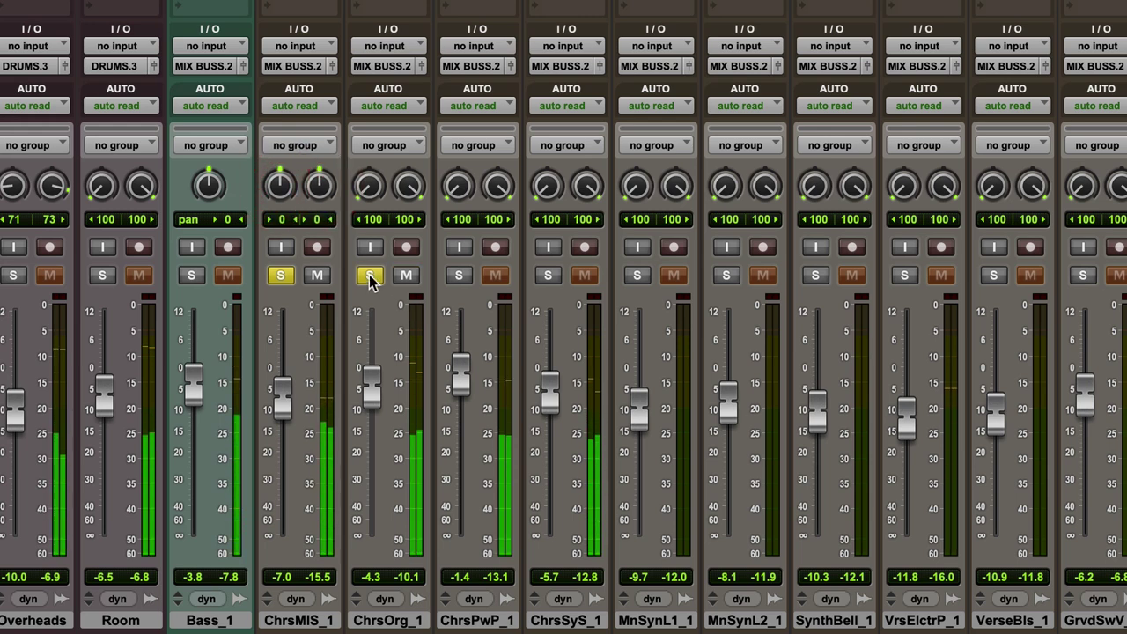
pyautogui.click(457, 278)
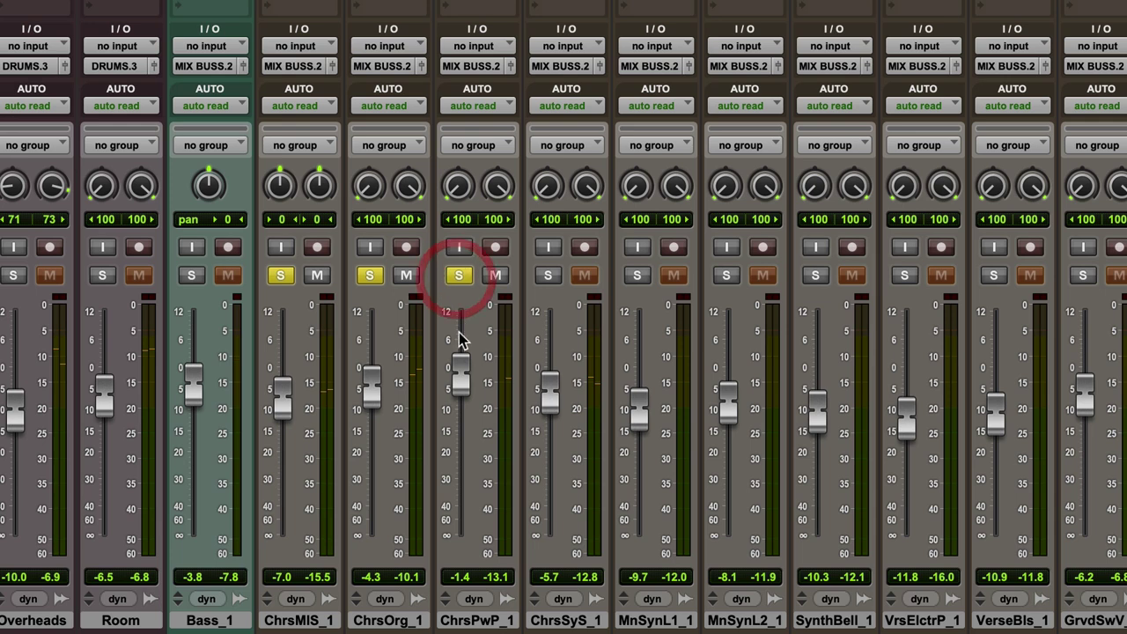
pyautogui.click(371, 278)
pyautogui.click(282, 276)
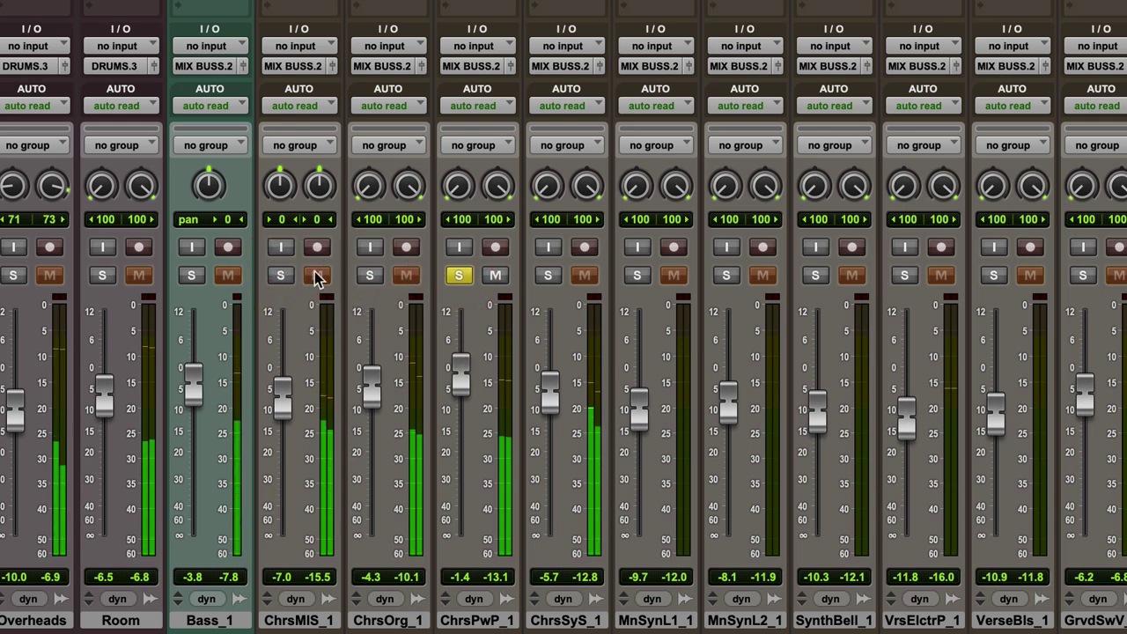
pyautogui.click(546, 278)
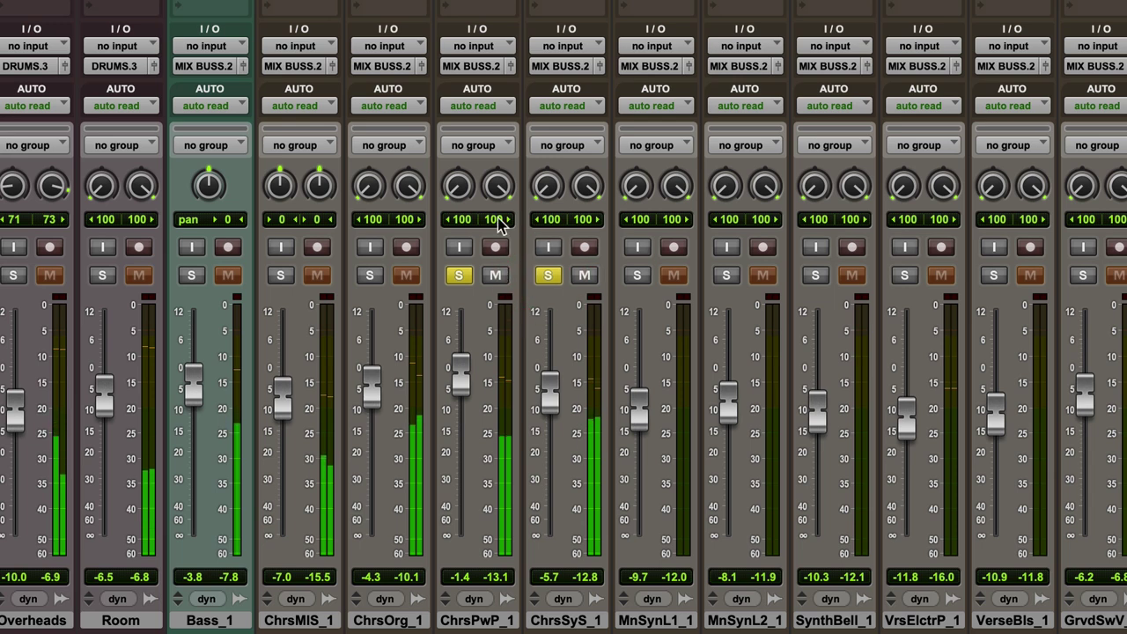
# - Audition ChrsPwP_1 and ChrsOrg_1 solos and nudge ChrsPwP_1's right pan to 99
pyautogui.click(461, 277)
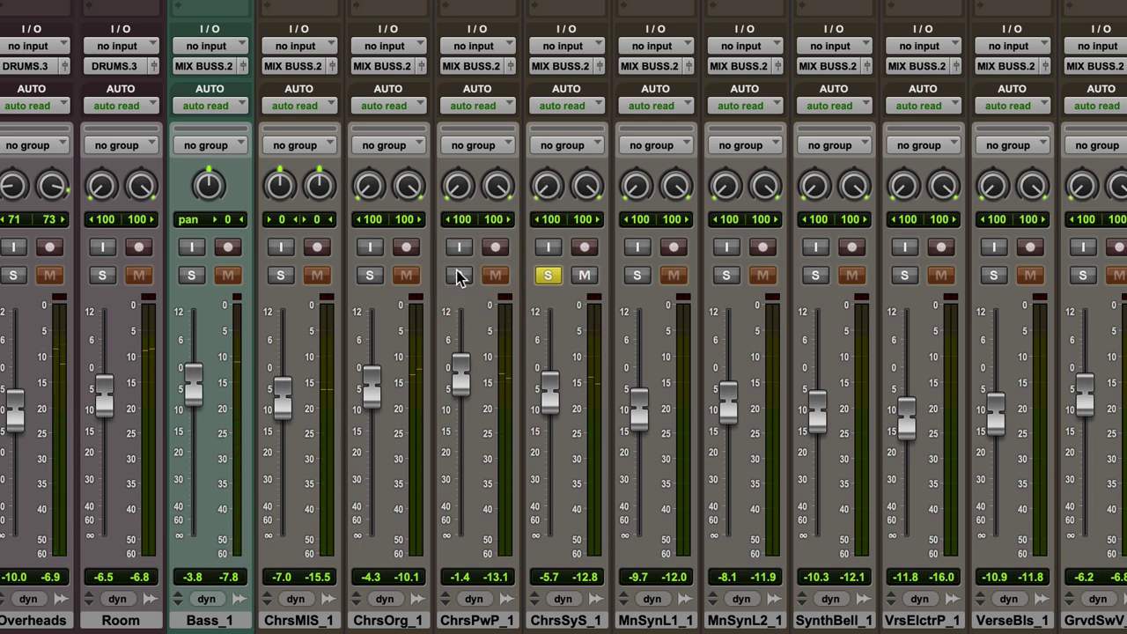
pyautogui.click(458, 277)
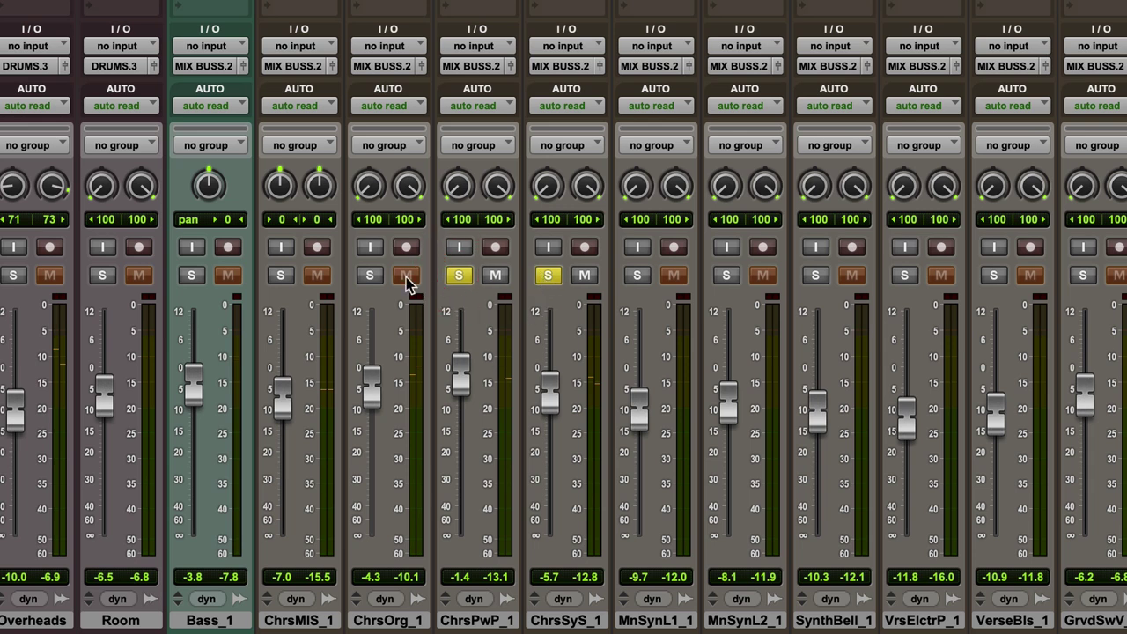
pyautogui.click(370, 276)
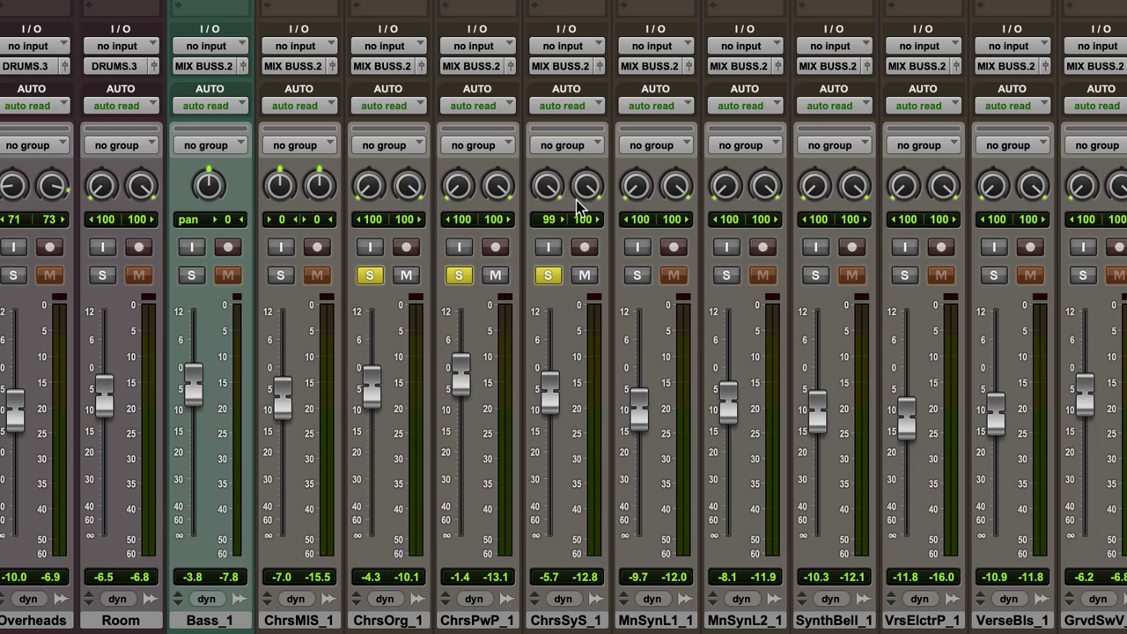
pyautogui.click(461, 277)
pyautogui.click(370, 276)
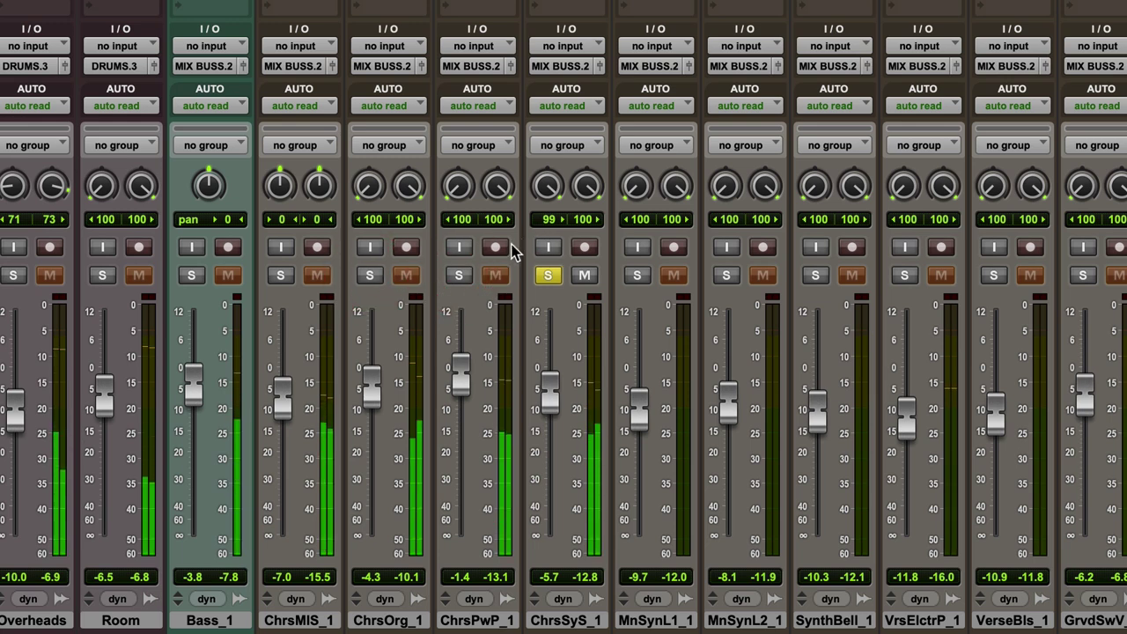
pyautogui.moveTo(498, 185); pyautogui.dragTo(496, 429)
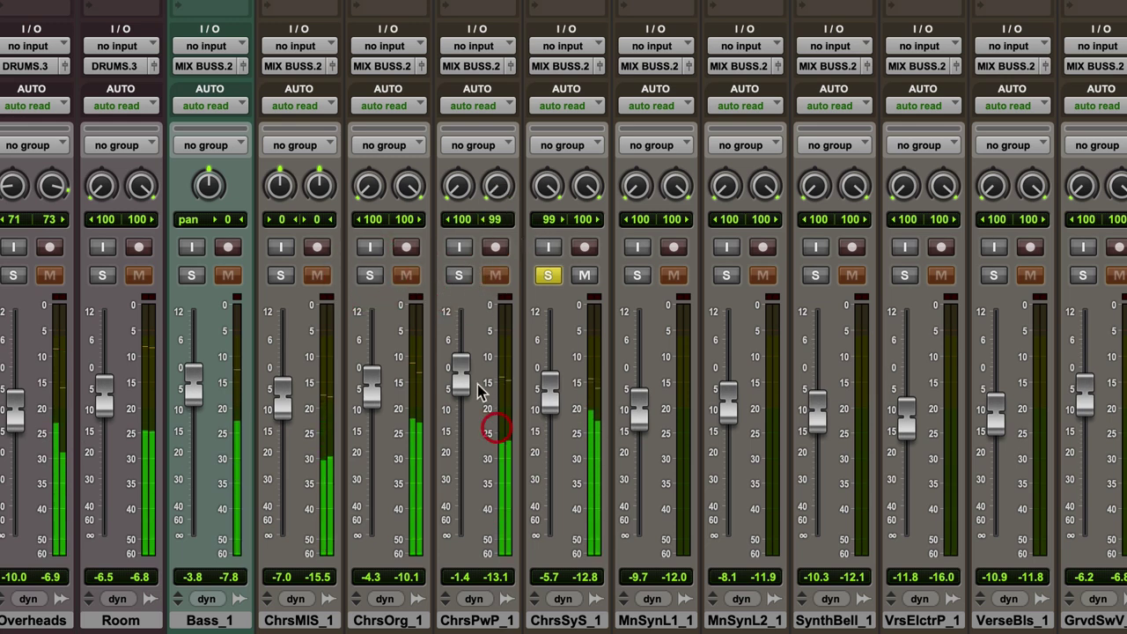
# - Solo all four chorus synths and set ChrsPwP_1 to -3.8 and ChrsSyS_1 to -2.7
pyautogui.click(458, 276)
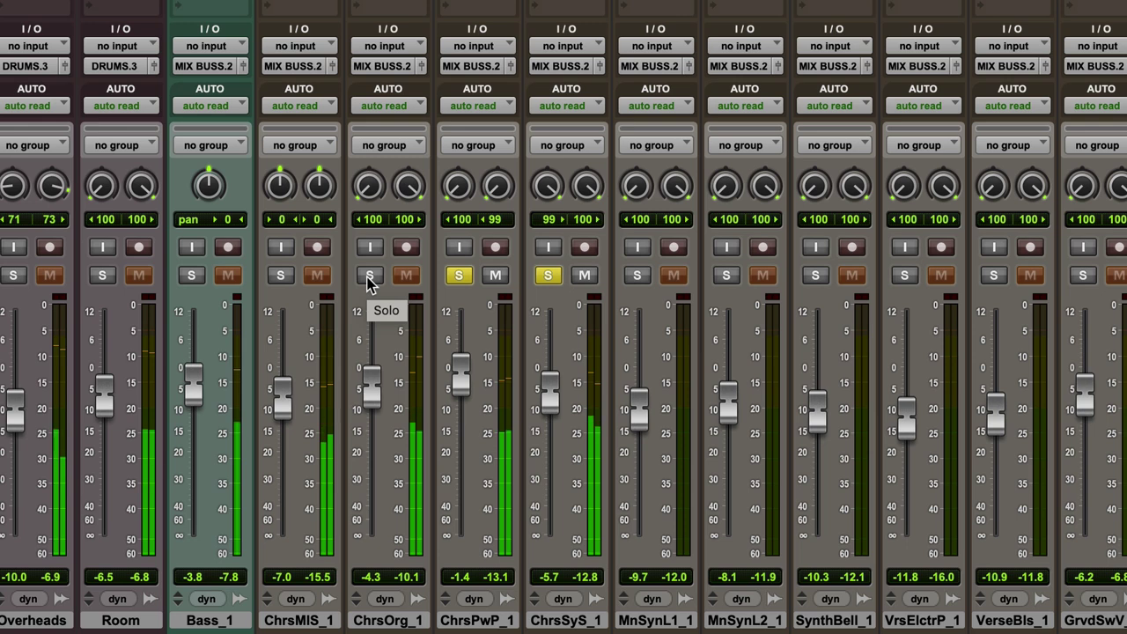
pyautogui.click(370, 276)
pyautogui.click(281, 276)
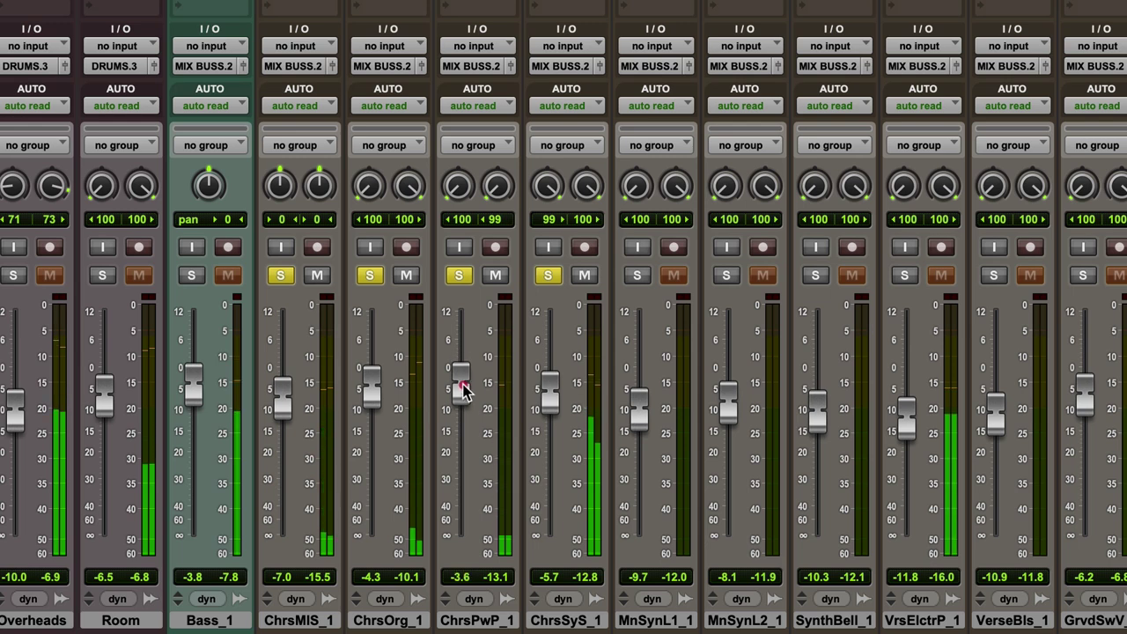
pyautogui.moveTo(464, 383); pyautogui.dragTo(464, 394)
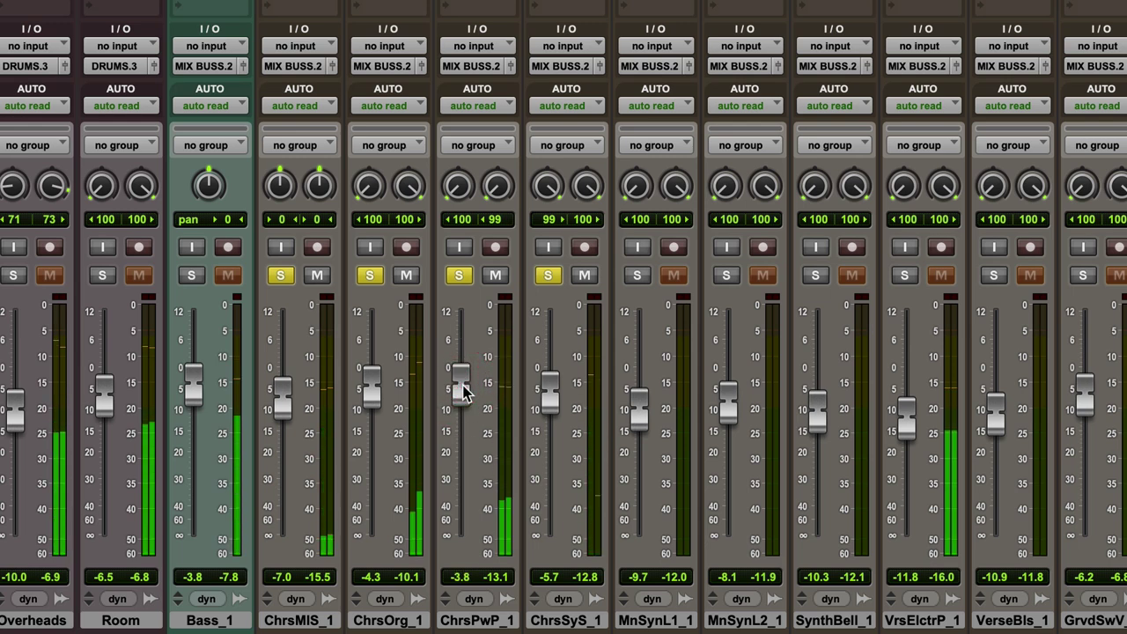
pyautogui.moveTo(547, 396); pyautogui.dragTo(549, 382)
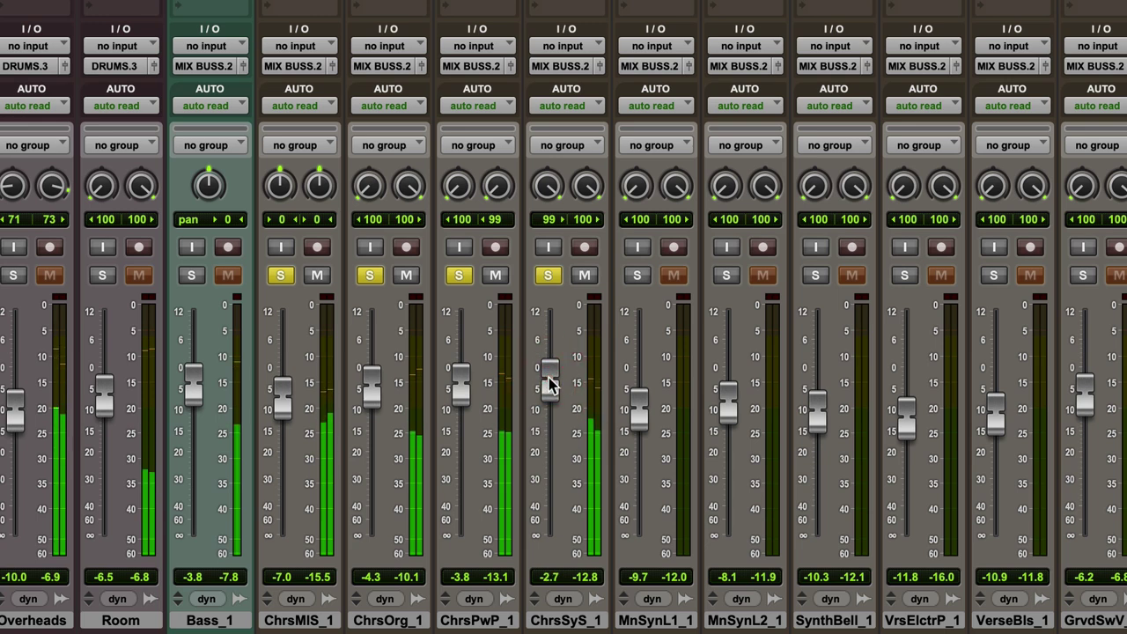
# - Clear the chorus solos and play the full mix with chorus levels at -3.8 and -2.7
pyautogui.keyDown('alt'); pyautogui.click(544, 276); pyautogui.keyUp('alt')
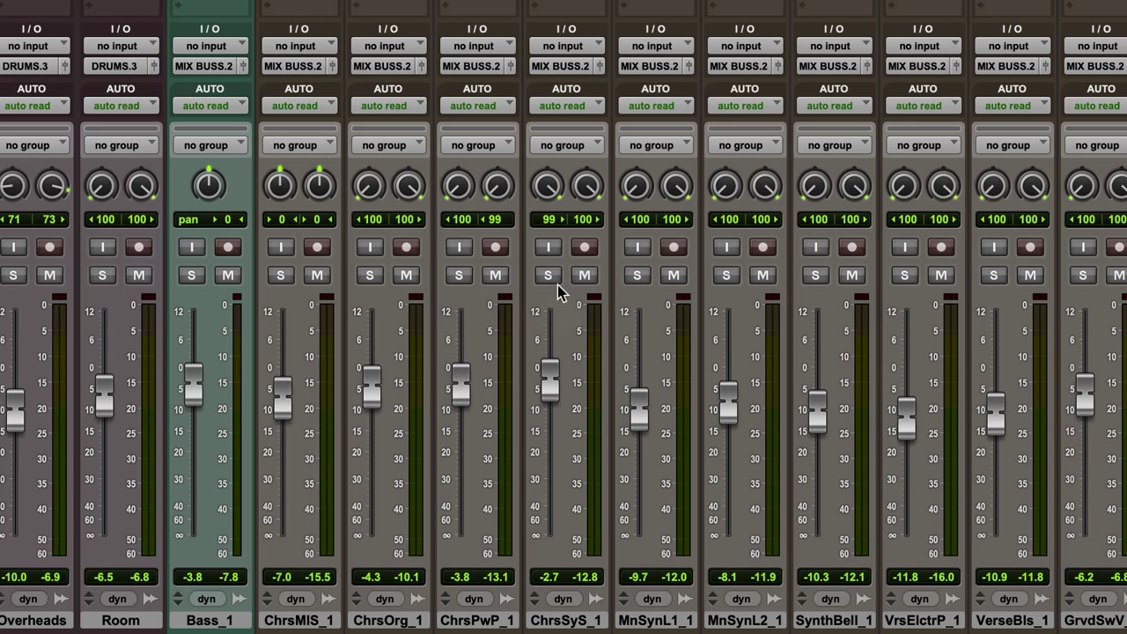
pyautogui.press('space')
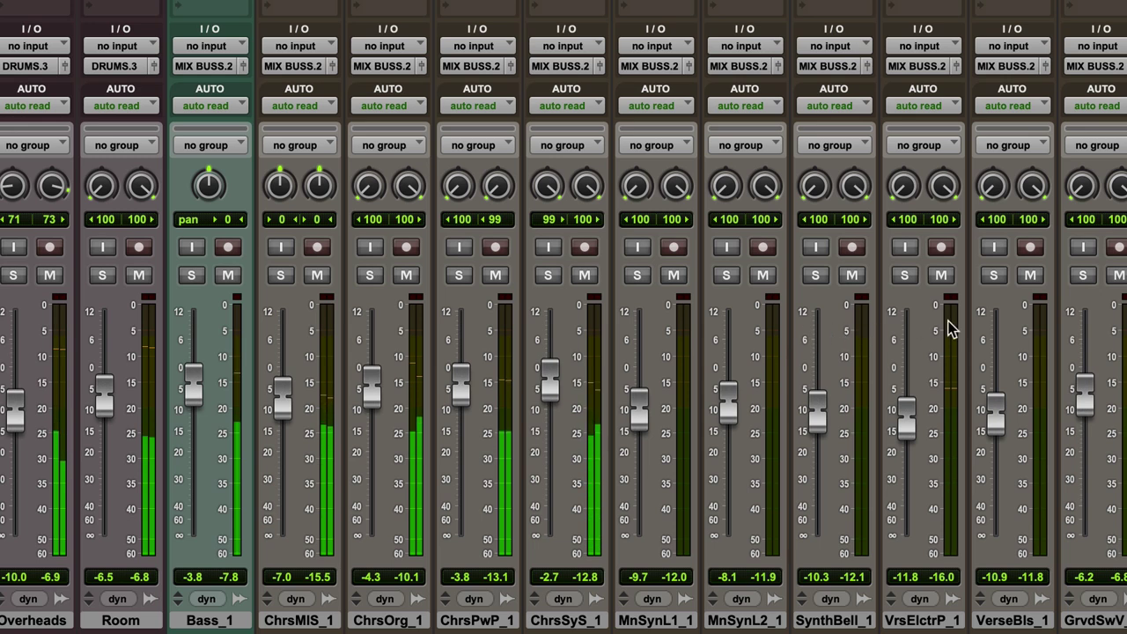
pyautogui.hscroll(3, 951, 328)
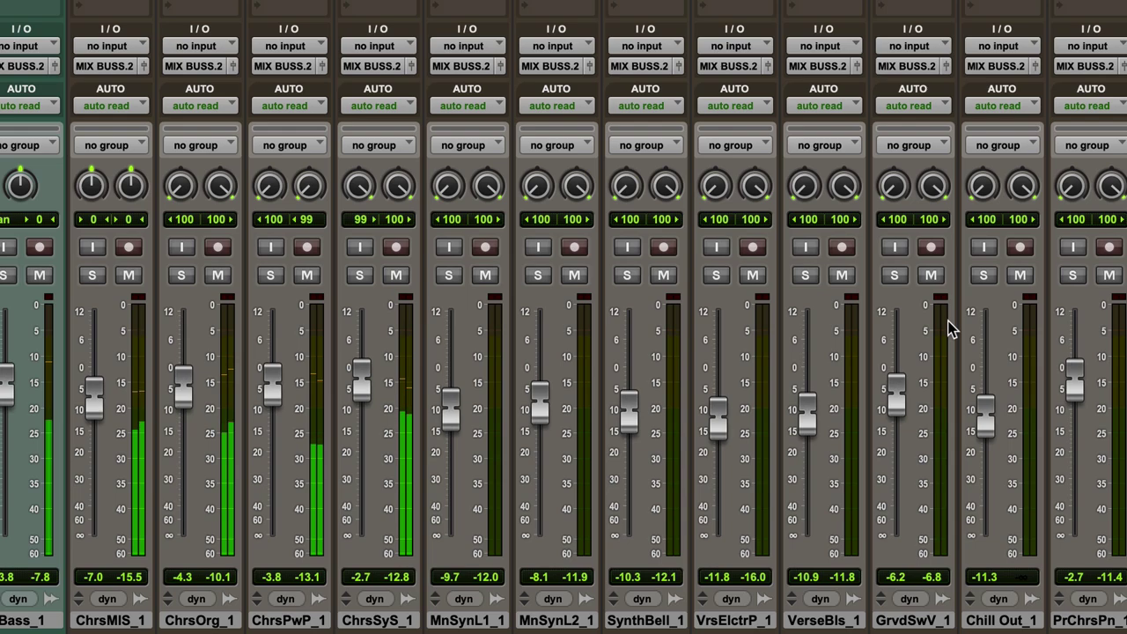
pyautogui.hotkey('ctrl', '=')
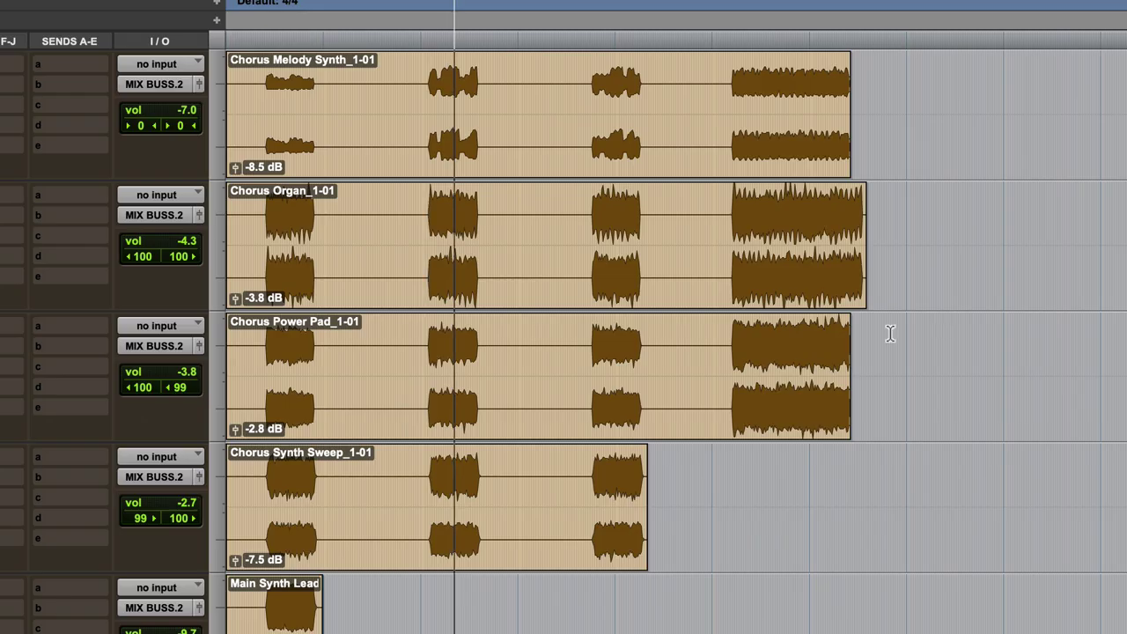
pyautogui.scroll(-5, 502, 522)
pyautogui.scroll(5, 502, 522)
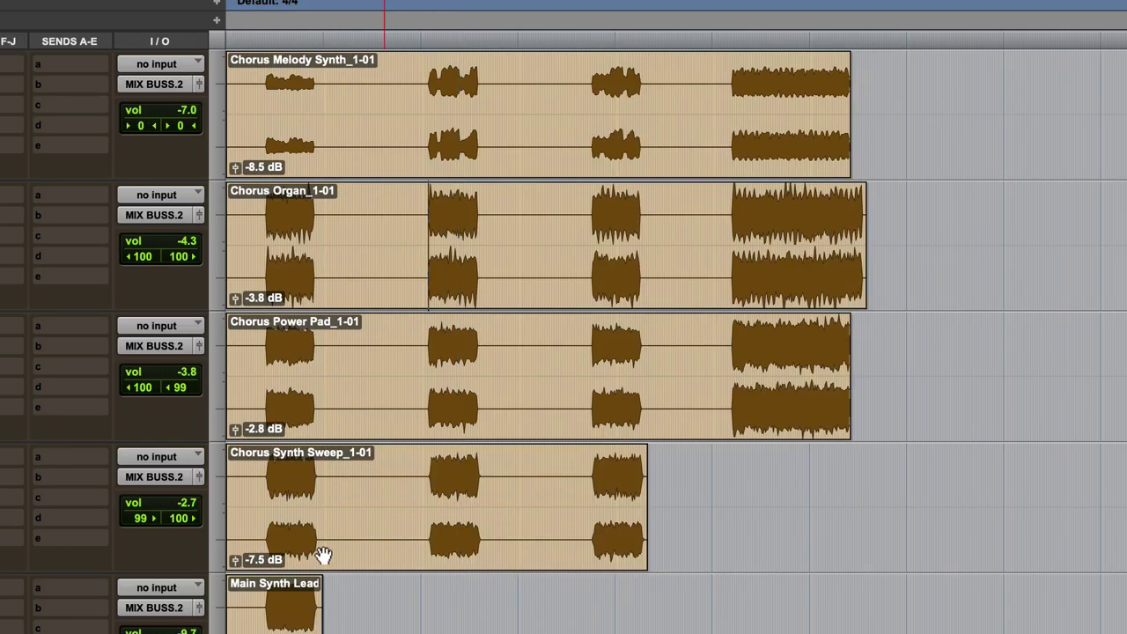
pyautogui.hotkey('ctrl', '=')
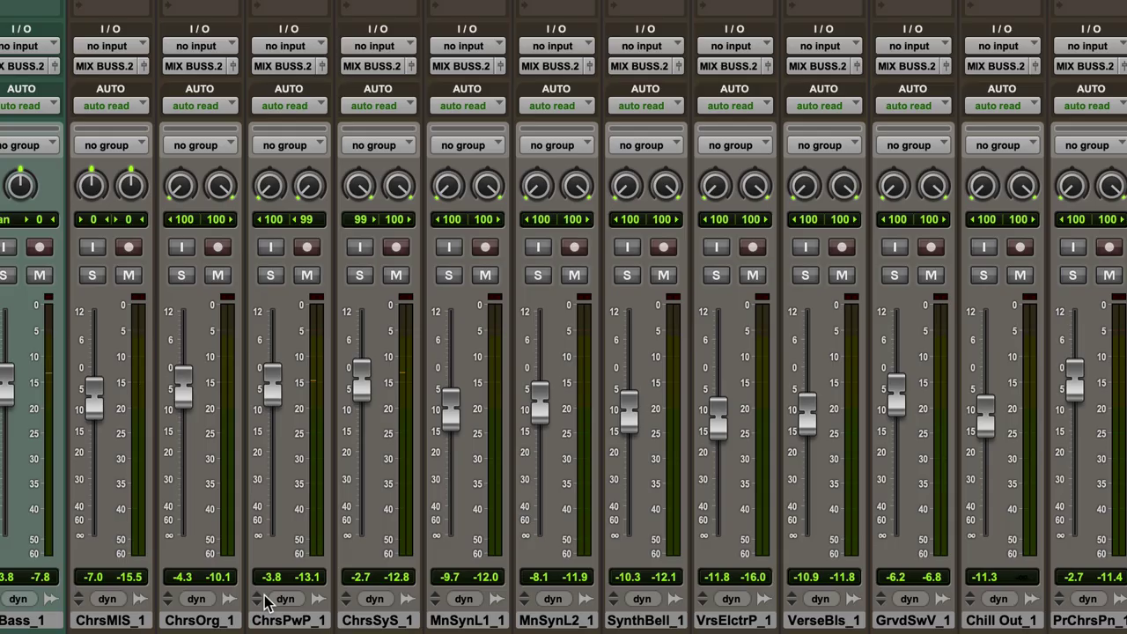
pyautogui.press('space')
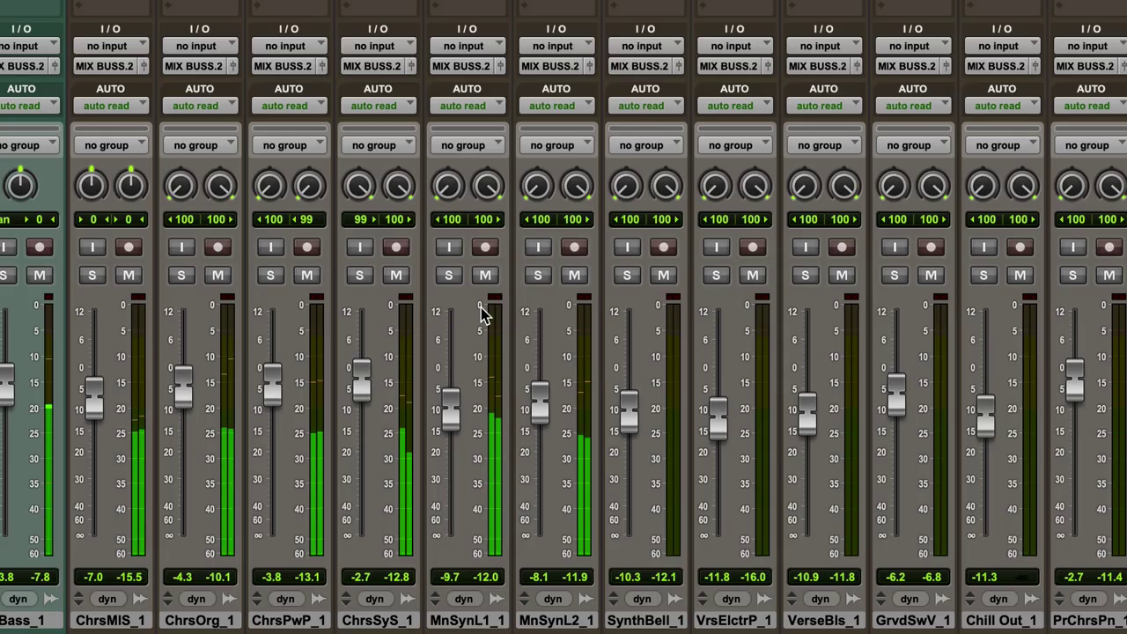
# - Audition the MnSynL1_1 and MnSynL2_1 solos and centre both MnSynL2_1 pans
pyautogui.click(453, 278)
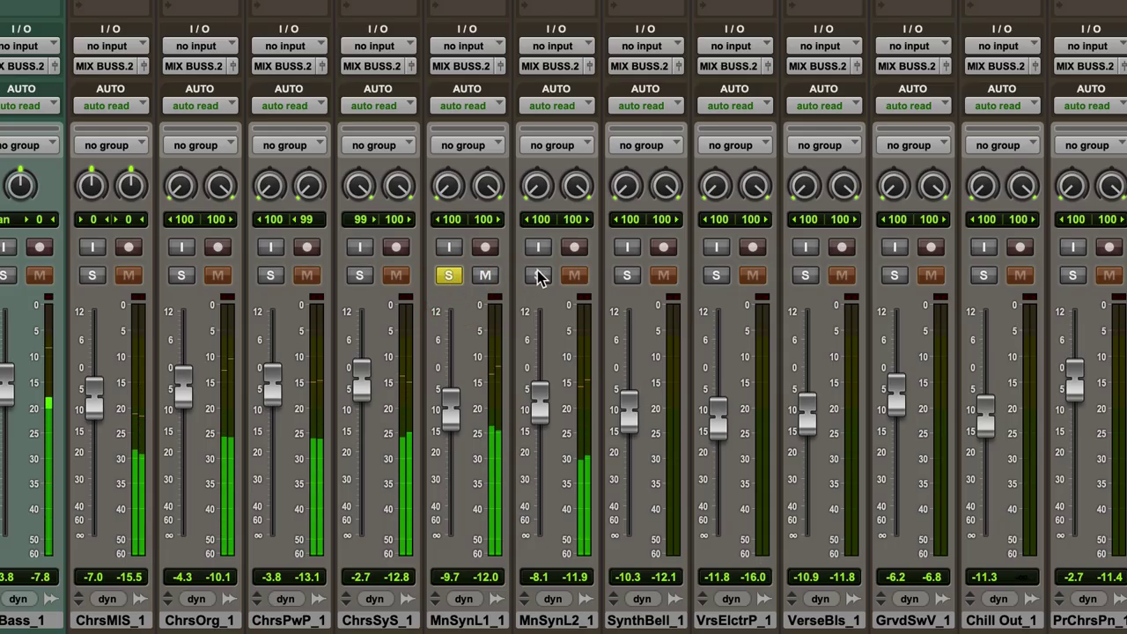
pyautogui.click(538, 276)
pyautogui.click(449, 275)
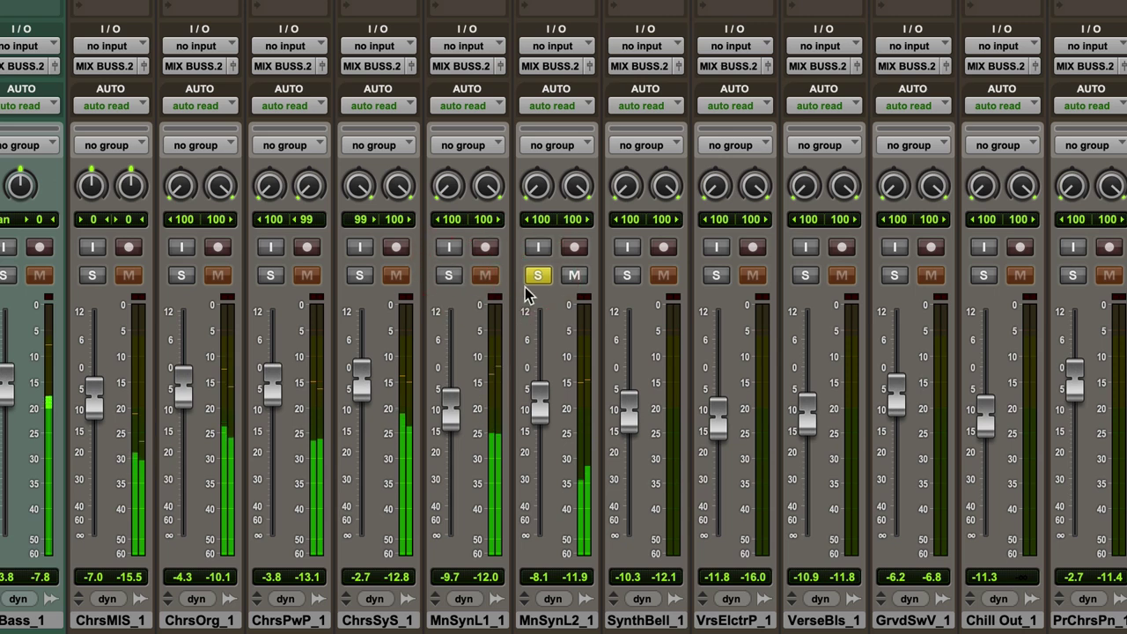
pyautogui.keyDown('alt'); pyautogui.click(537, 185); pyautogui.keyUp('alt')
pyautogui.keyDown('alt'); pyautogui.click(577, 185); pyautogui.keyUp('alt')
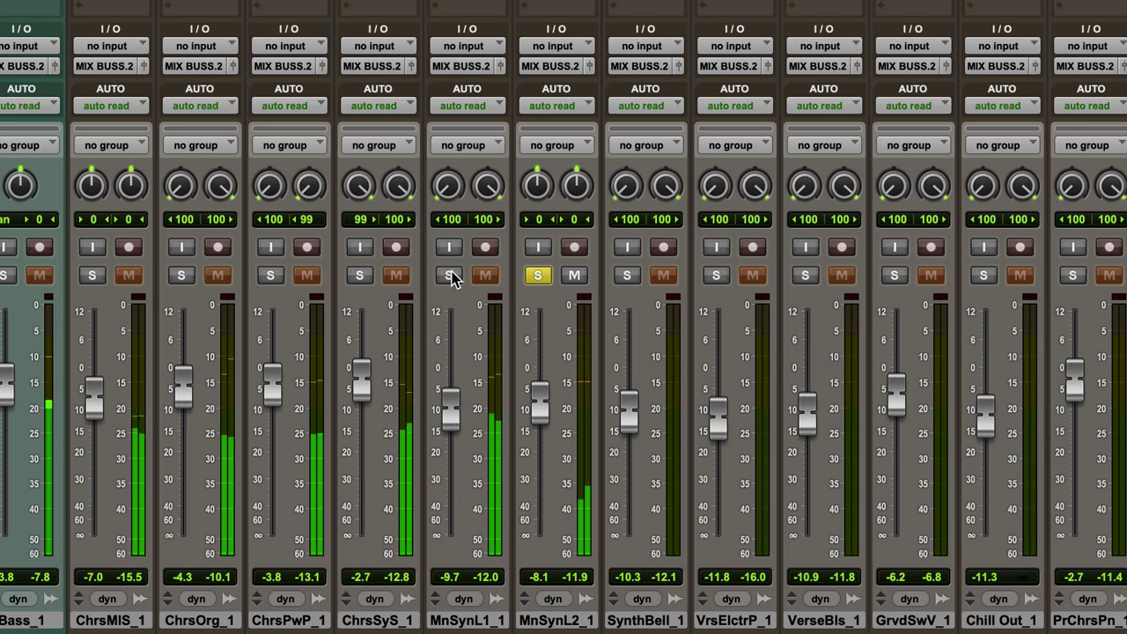
pyautogui.press('space')
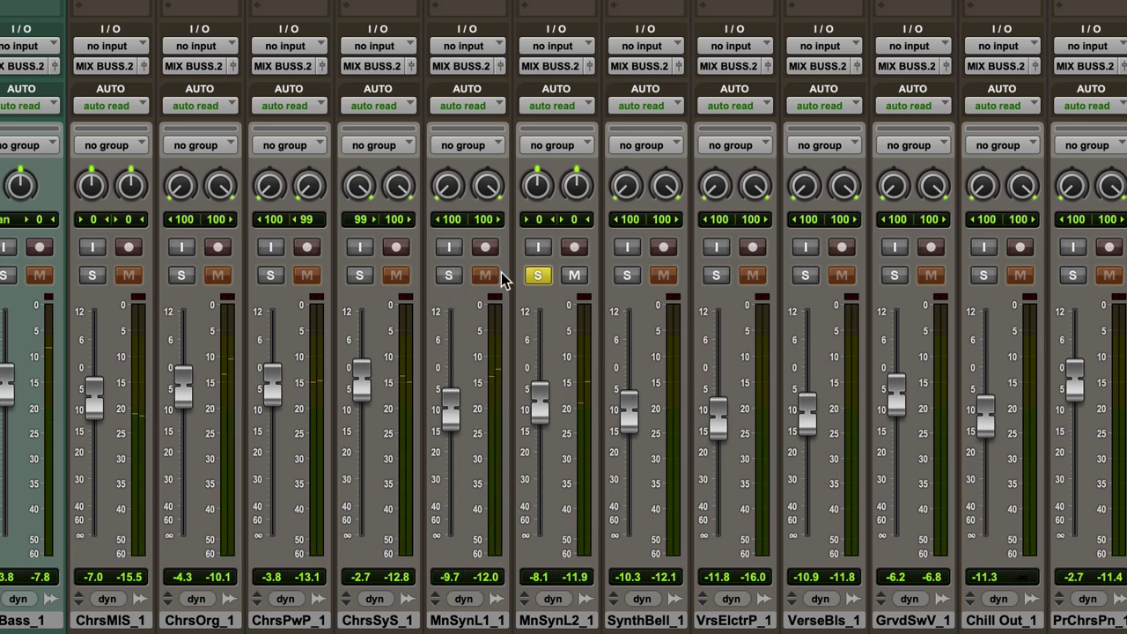
pyautogui.press('space')
# - Raise MnSynL2_1 to -5.2 dB and MnSynL1_1 to -5.4 dB, and centre MnSynL1_1's pans
pyautogui.click(538, 276)
pyautogui.moveTo(538, 397); pyautogui.dragTo(539, 383)
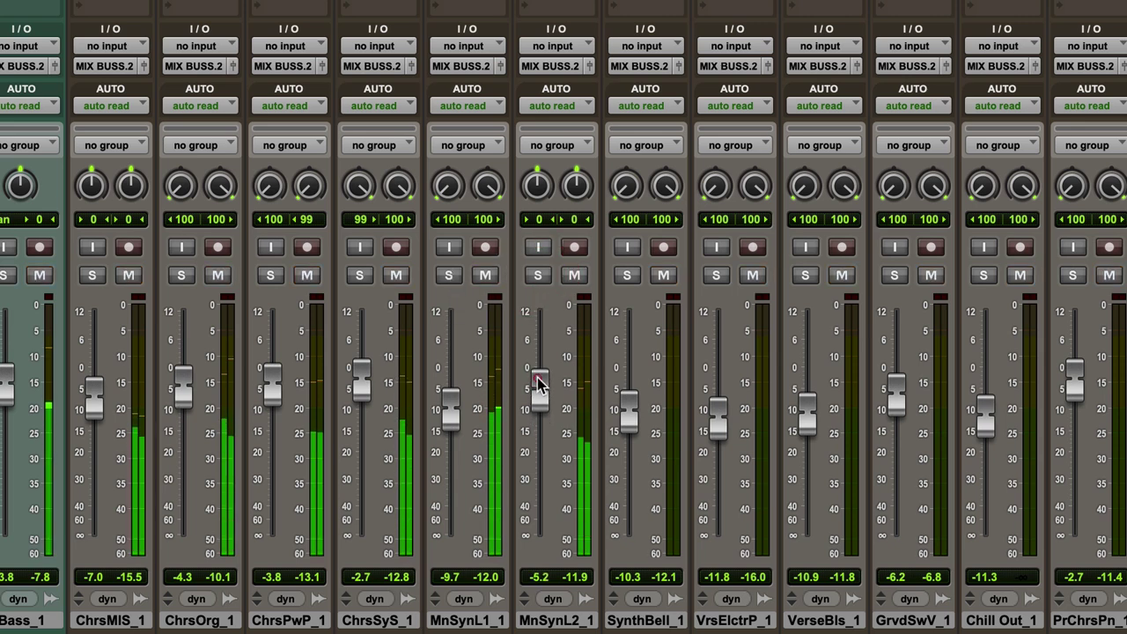
pyautogui.moveTo(450, 407); pyautogui.dragTo(450, 382)
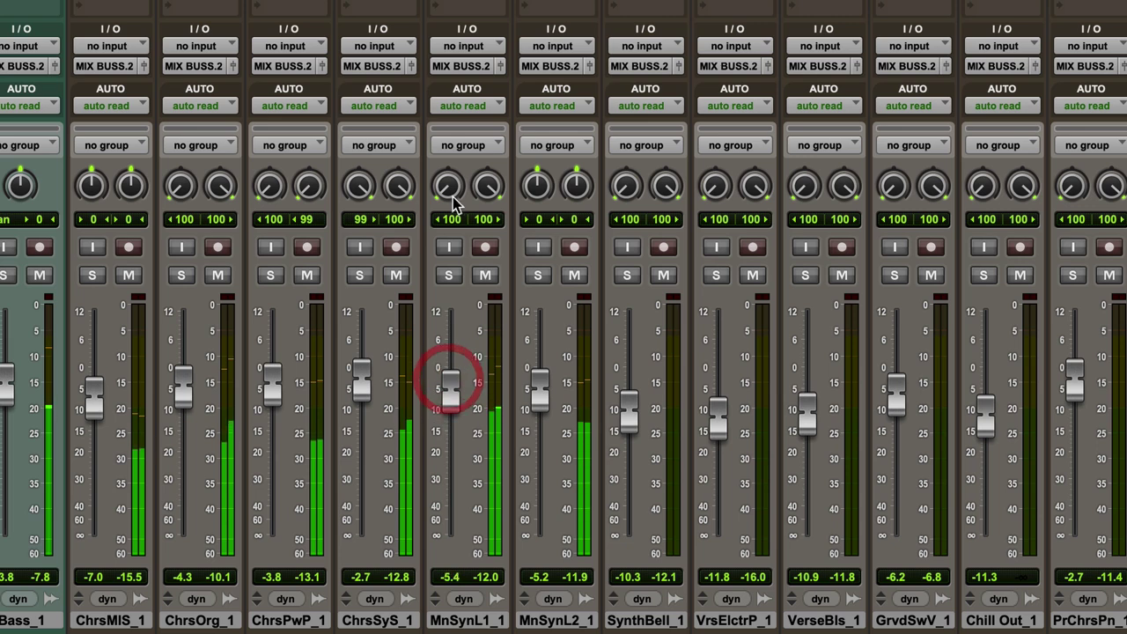
pyautogui.keyDown('alt'); pyautogui.click(449, 183); pyautogui.keyUp('alt')
pyautogui.keyDown('alt'); pyautogui.click(486, 188); pyautogui.keyUp('alt')
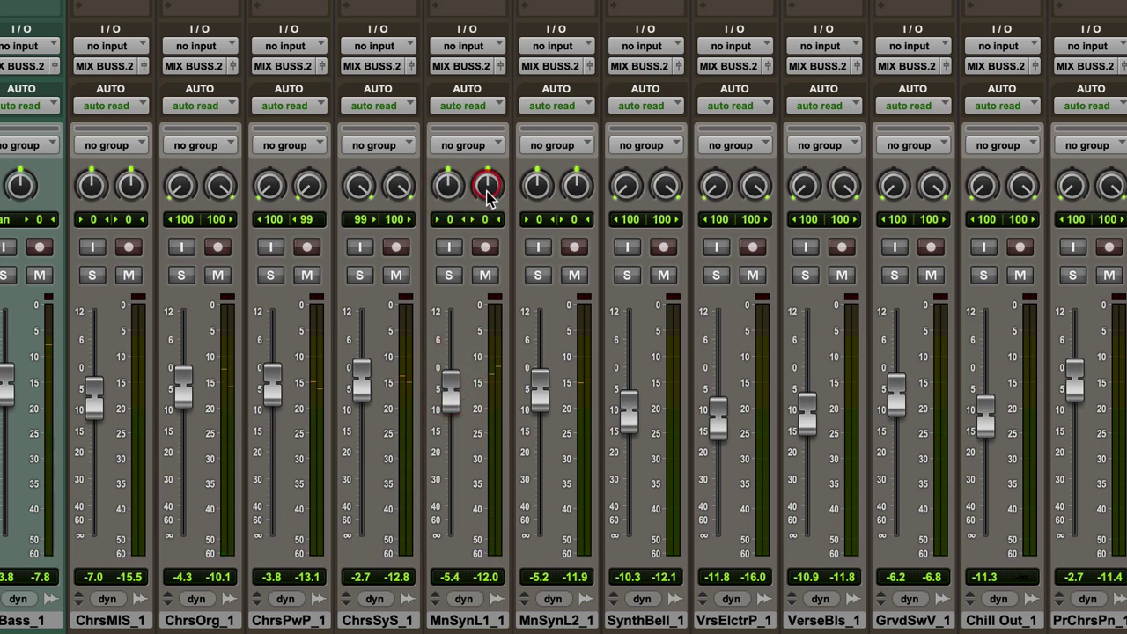
# - Compare soloed MnSynL1_1 panned wide against centred, leaving both its pans centred
pyautogui.click(448, 276)
pyautogui.moveTo(487, 189); pyautogui.dragTo(485, 46)
pyautogui.moveTo(440, 190); pyautogui.dragTo(455, 435)
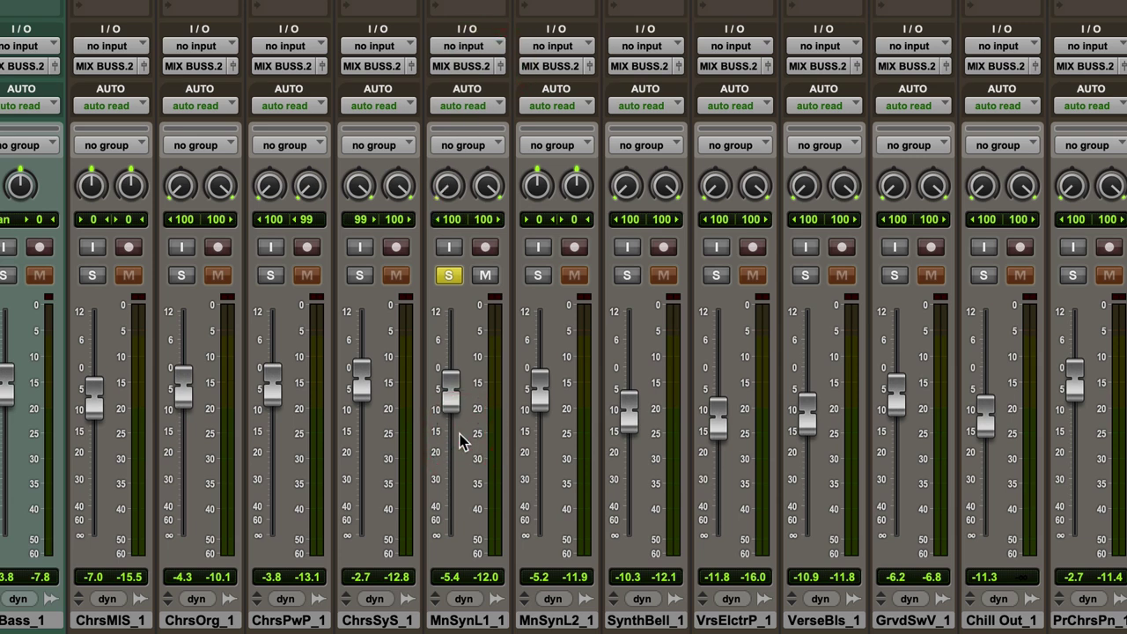
pyautogui.press('space')
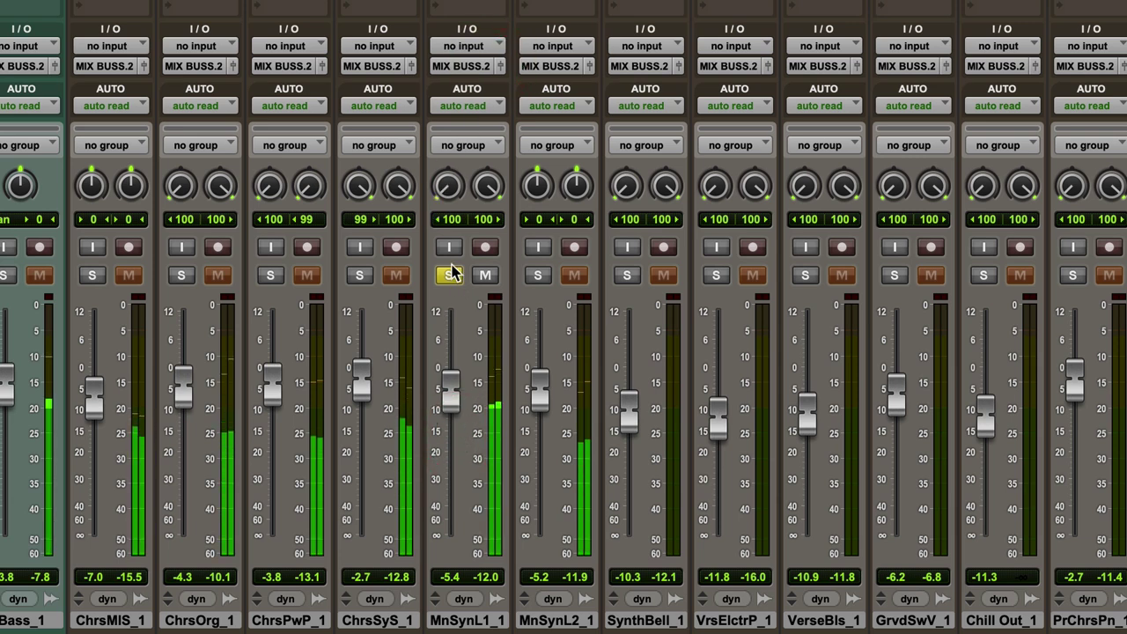
pyautogui.press('space')
pyautogui.keyDown('alt'); pyautogui.click(447, 185); pyautogui.keyUp('alt')
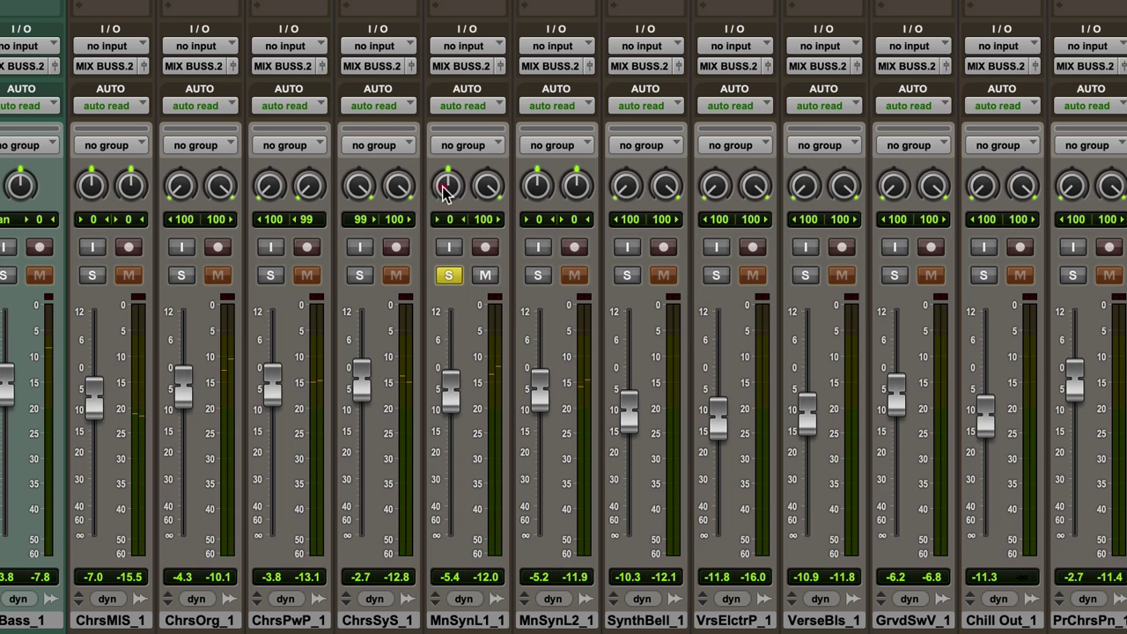
pyautogui.keyDown('alt'); pyautogui.click(488, 185); pyautogui.keyUp('alt')
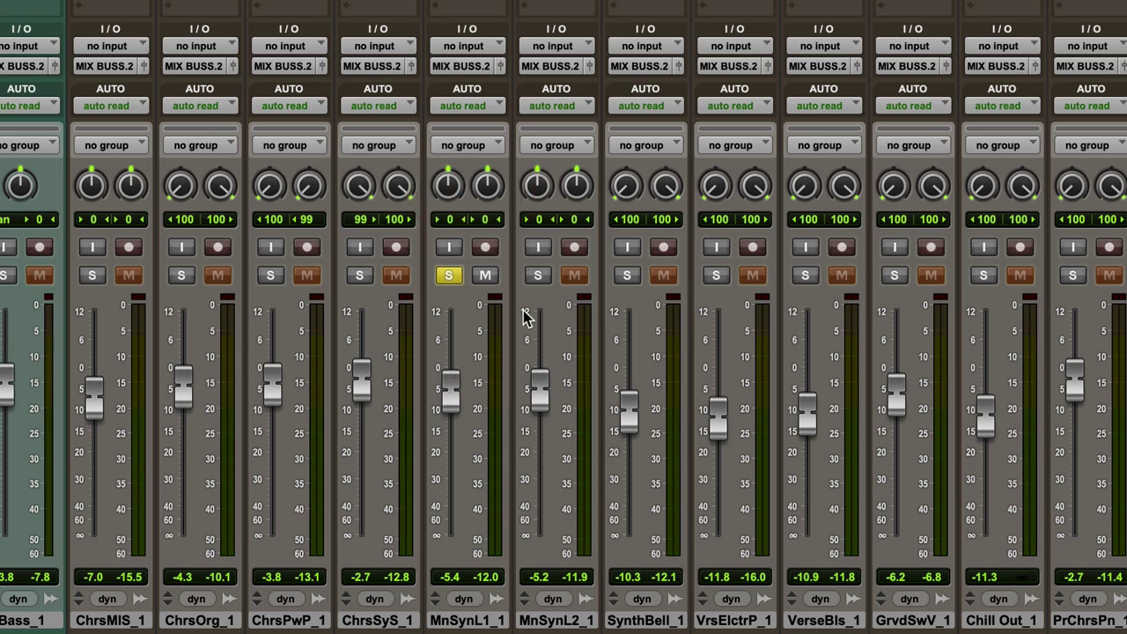
pyautogui.press('space')
# - Solo MnSynL2_1 with the chorus synths and lower ChrsPwP_1 from -3.8 to -5.4 dB
pyautogui.click(538, 278)
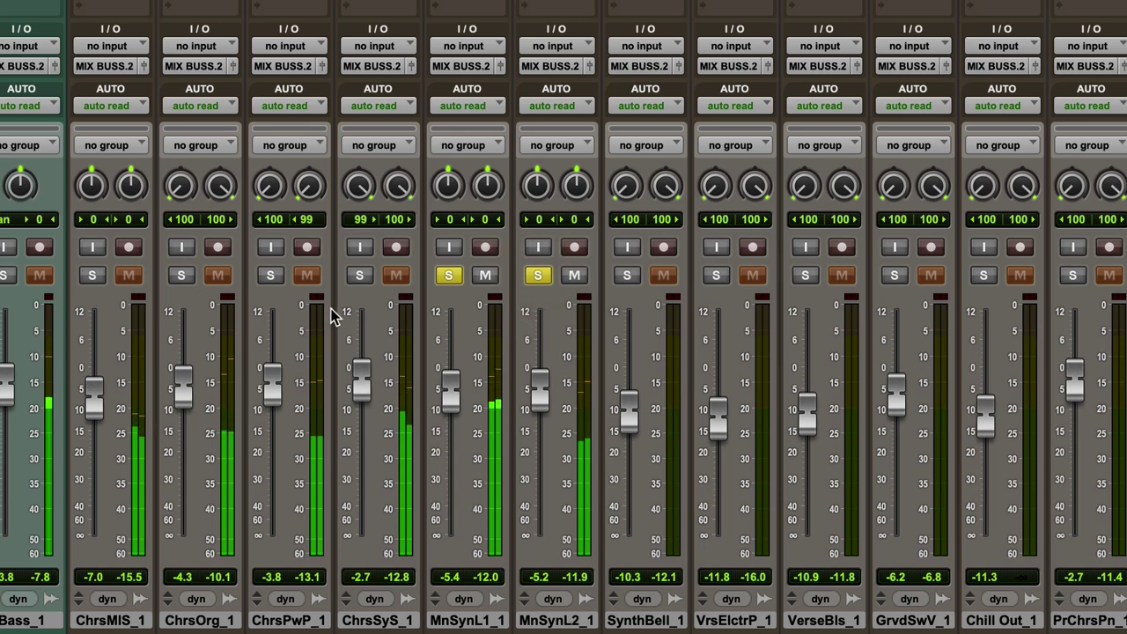
pyautogui.click(359, 276)
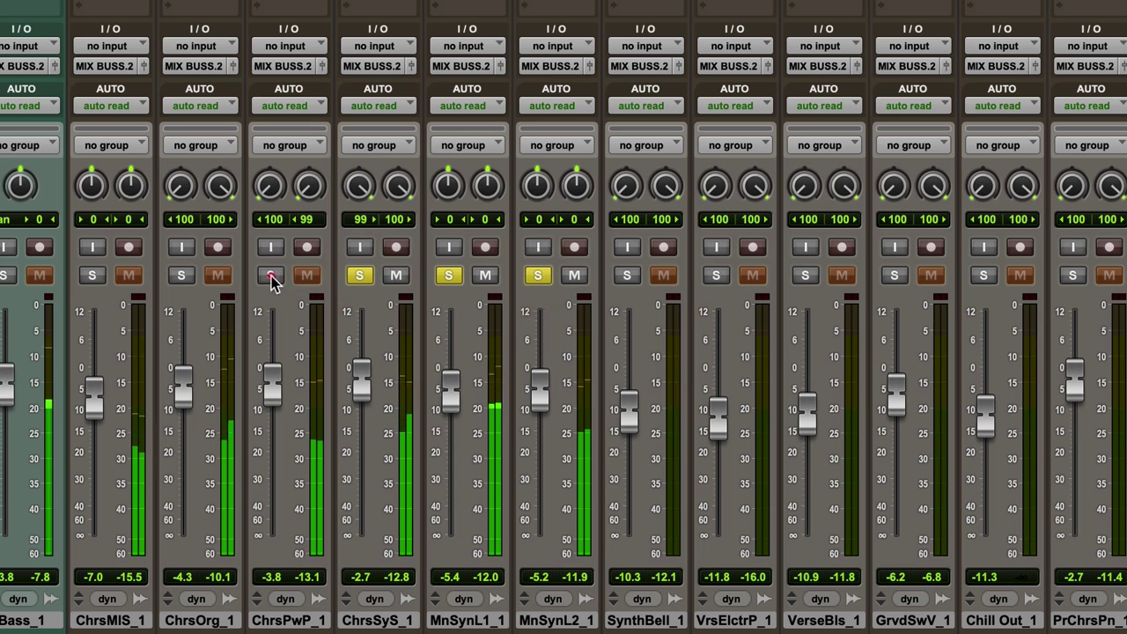
pyautogui.click(272, 276)
pyautogui.moveTo(276, 389); pyautogui.dragTo(274, 395)
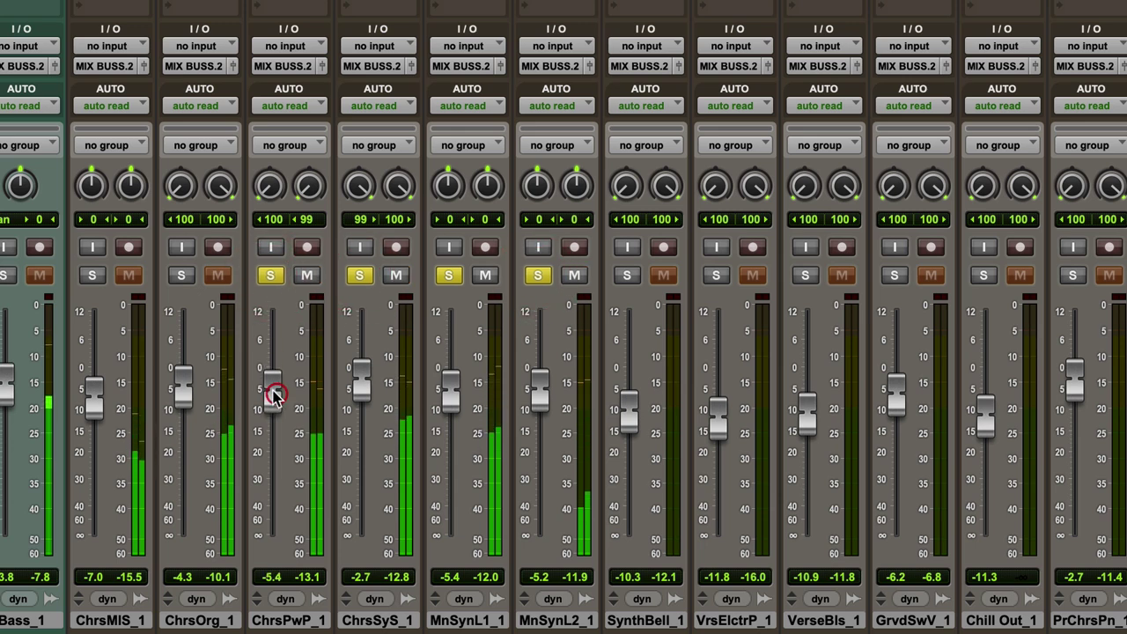
pyautogui.click(181, 276)
# - Raise SynthBell_1 from -10.3 to -6.5 dB, then solo it on its own
pyautogui.click(92, 276)
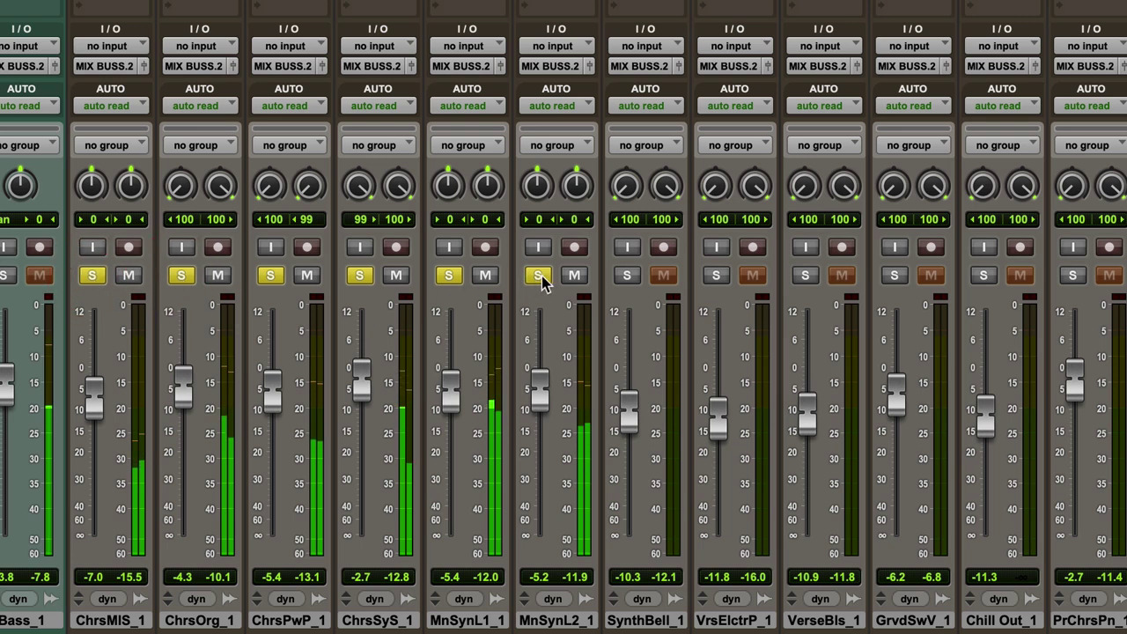
pyautogui.click(624, 276)
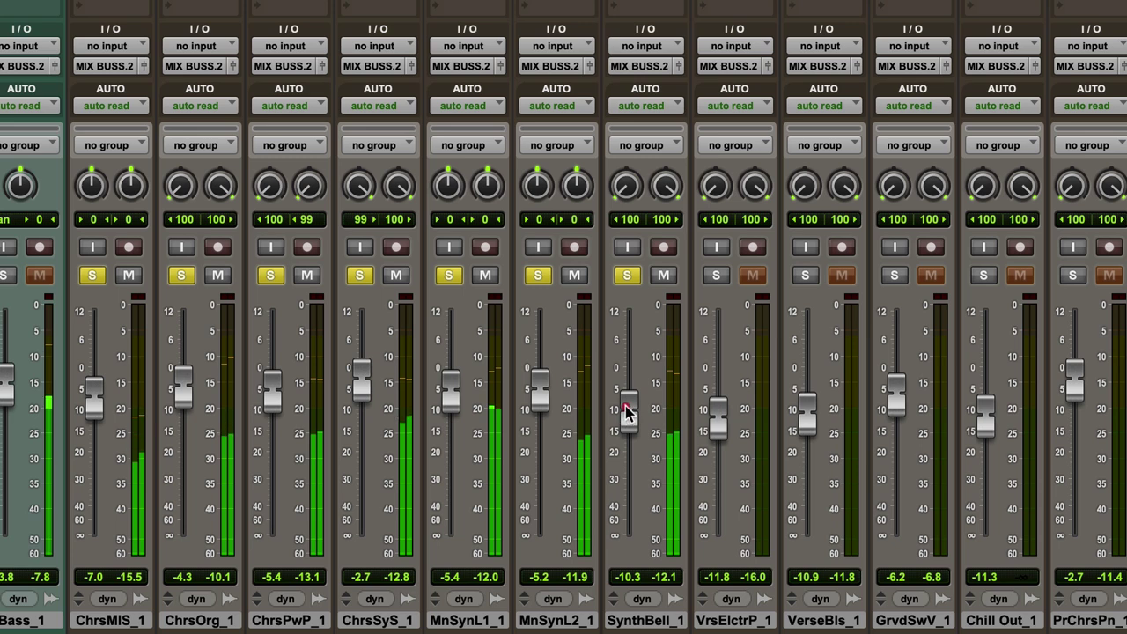
pyautogui.moveTo(625, 412); pyautogui.dragTo(626, 396)
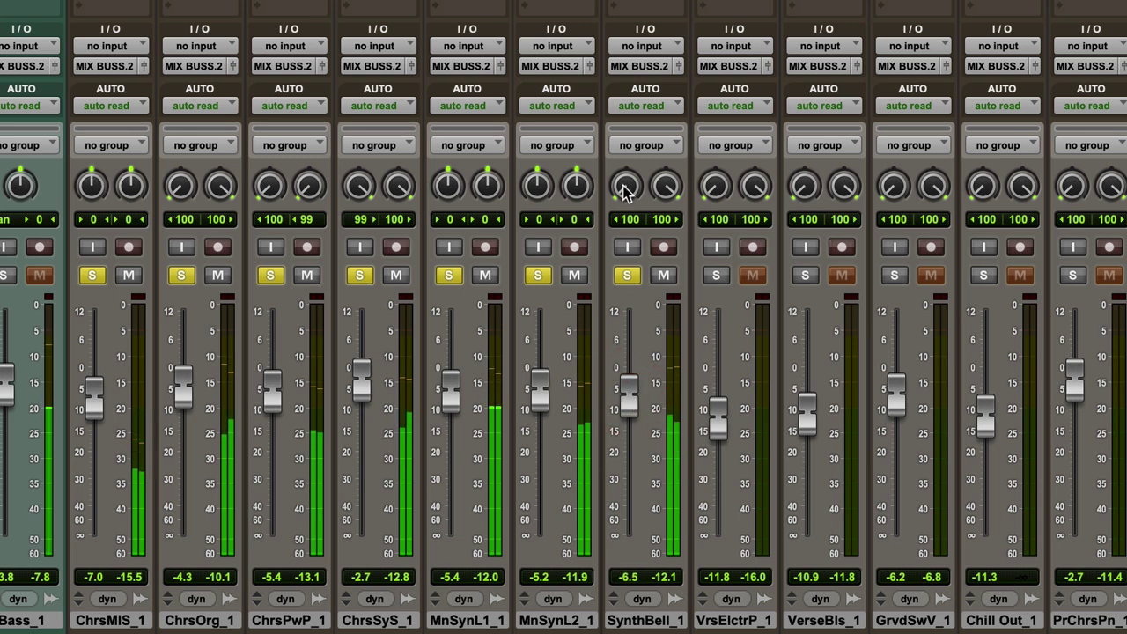
pyautogui.keyDown('alt'); pyautogui.click(625, 277); pyautogui.keyUp('alt')
pyautogui.click(625, 277)
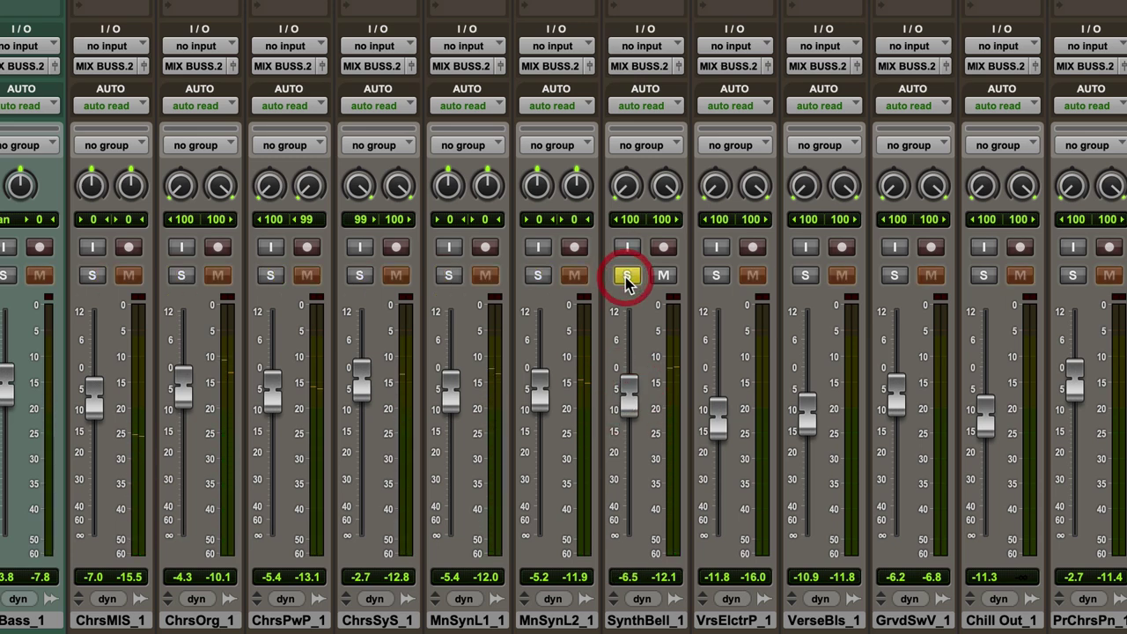
# - Pull SynthBell_1's left pan in to 96, unsolo it, and nudge its level to -6.2 dB
pyautogui.scroll(-5, 318, 262)
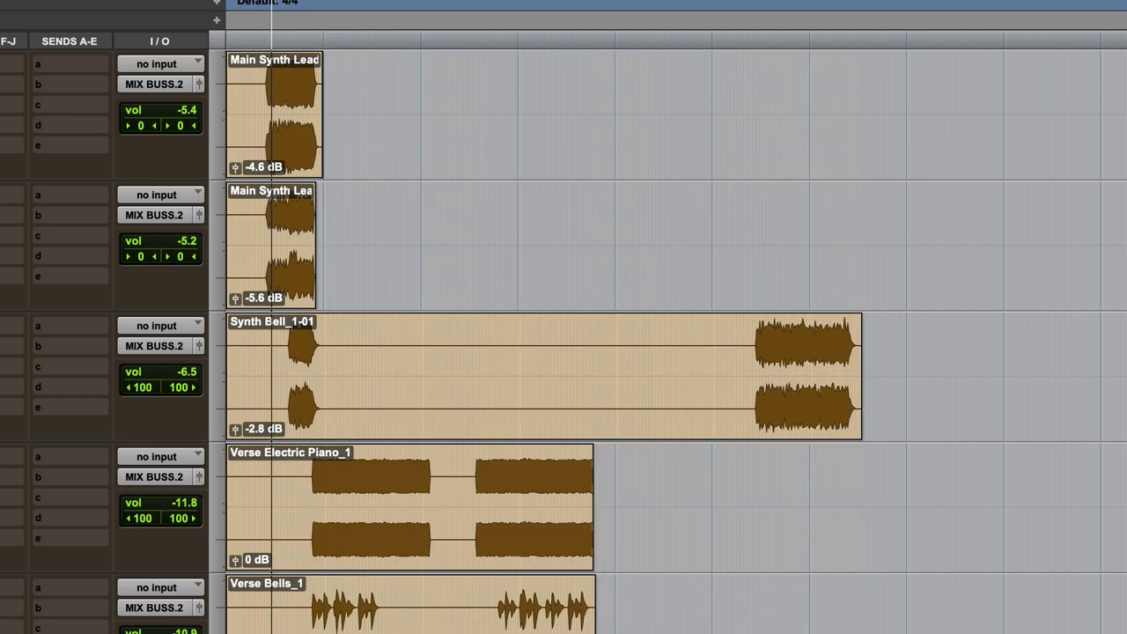
pyautogui.click(291, 202)
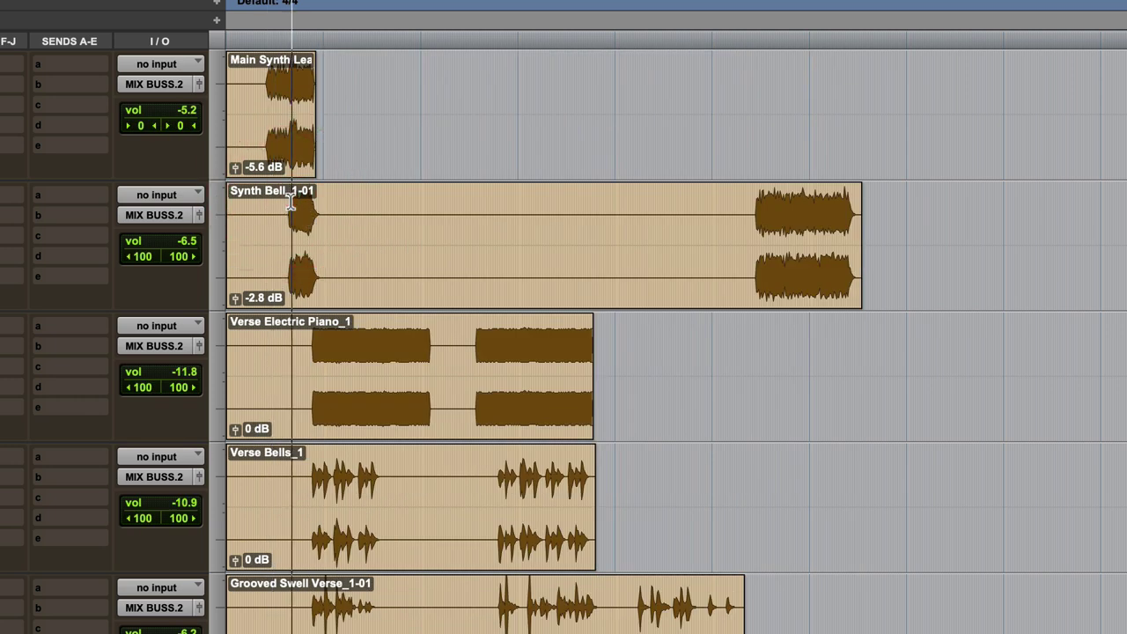
pyautogui.press('super+equal')
pyautogui.moveTo(627, 186); pyautogui.dragTo(629, 180)
pyautogui.click(627, 276)
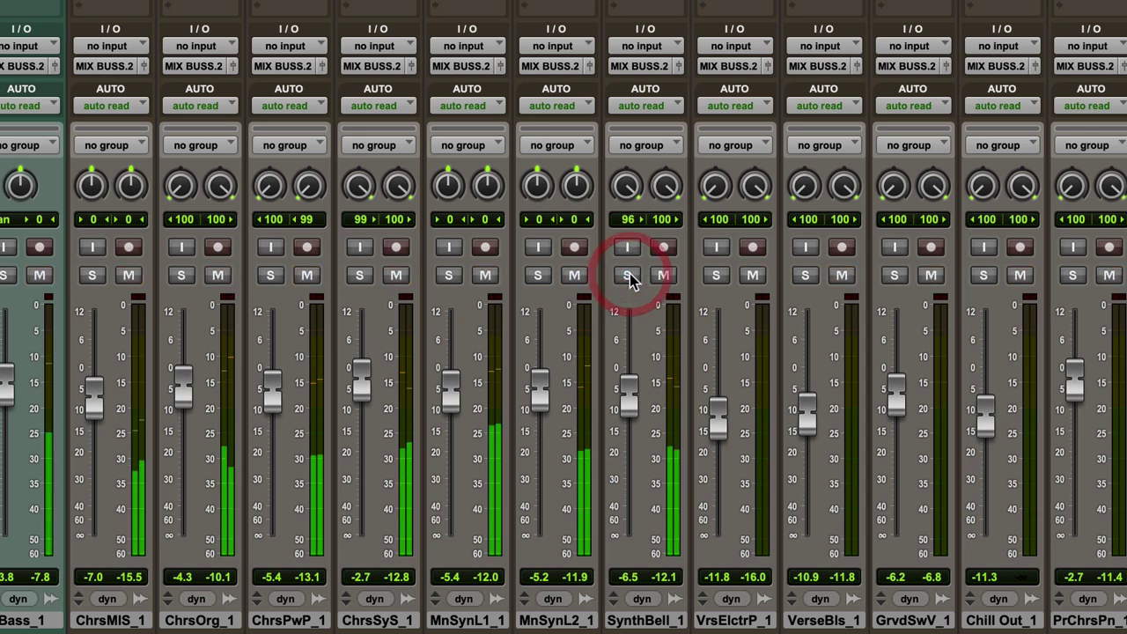
pyautogui.moveTo(631, 390); pyautogui.dragTo(629, 389)
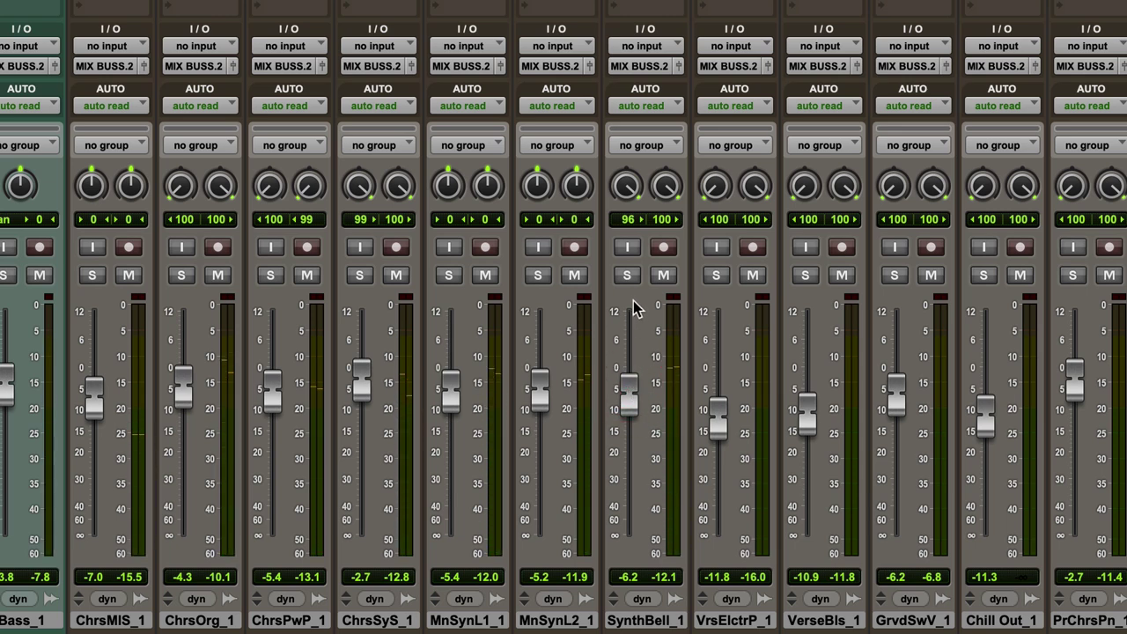
# - Scroll the mixer to the vocal strips and set the play position inside the harmony section
pyautogui.hscroll(5, 634, 308)
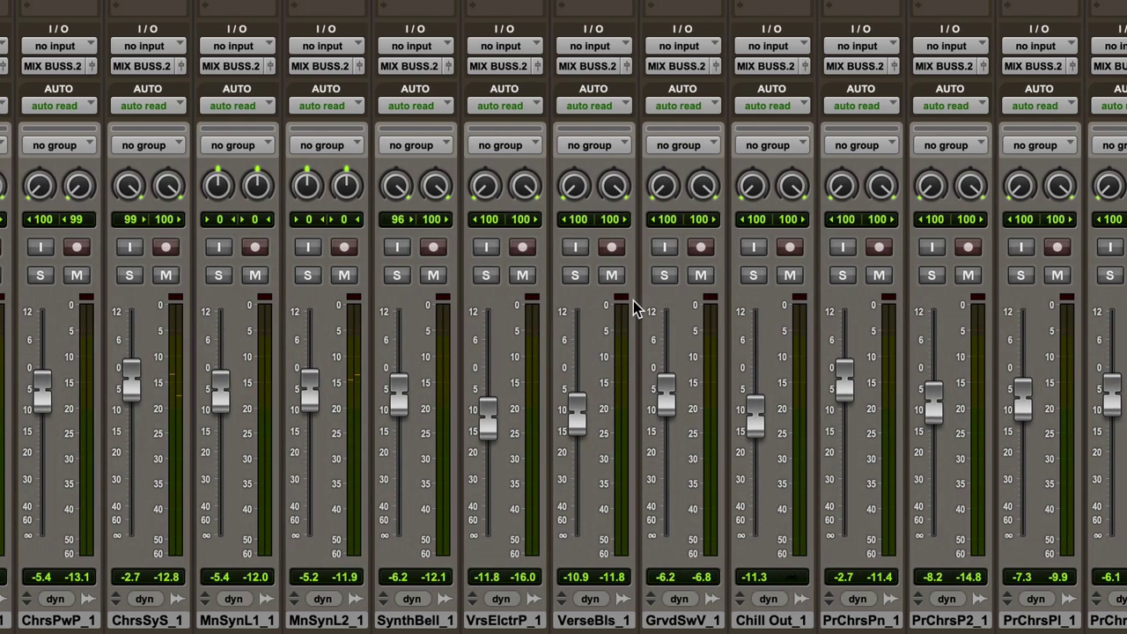
pyautogui.hscroll(3, 636, 308)
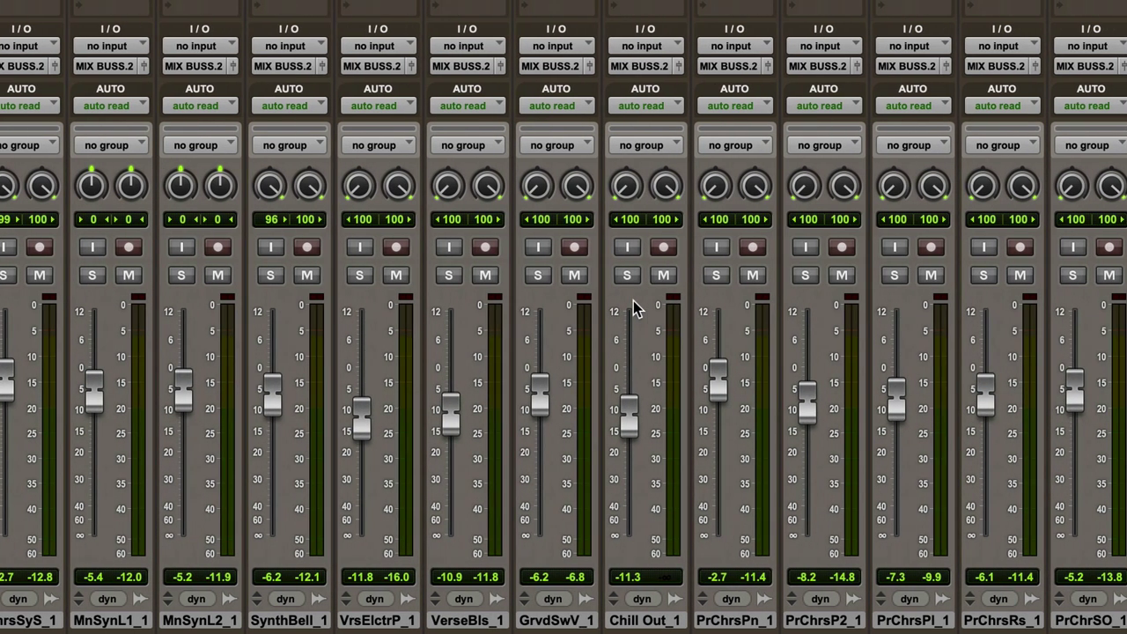
pyautogui.hscroll(20, 635, 309)
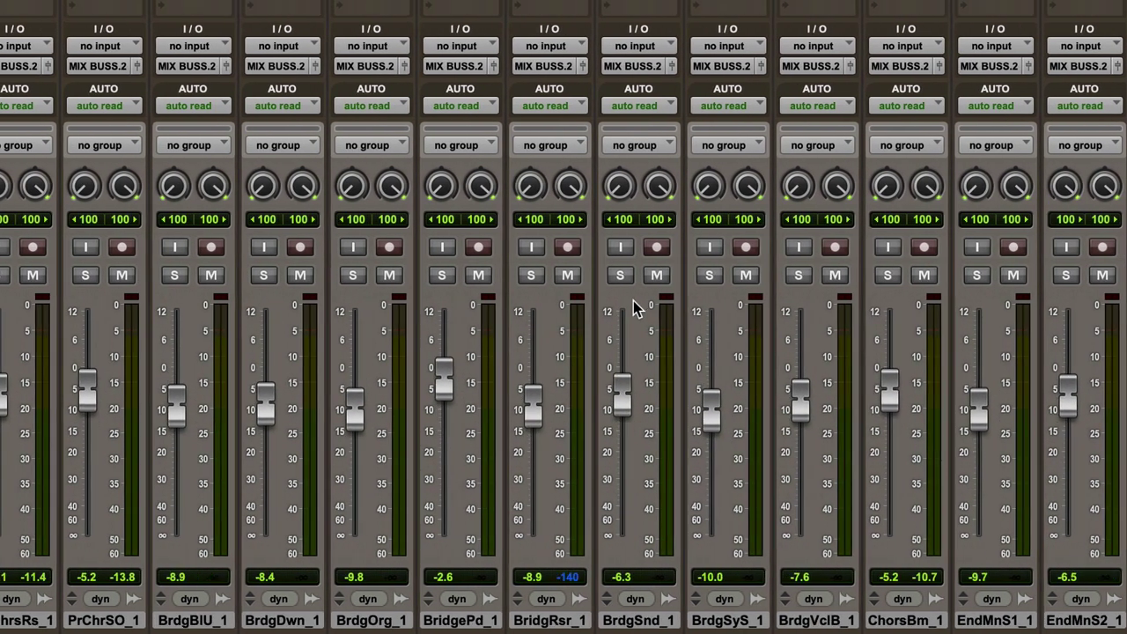
pyautogui.hscroll(2, 634, 308)
pyautogui.press('super+equal')
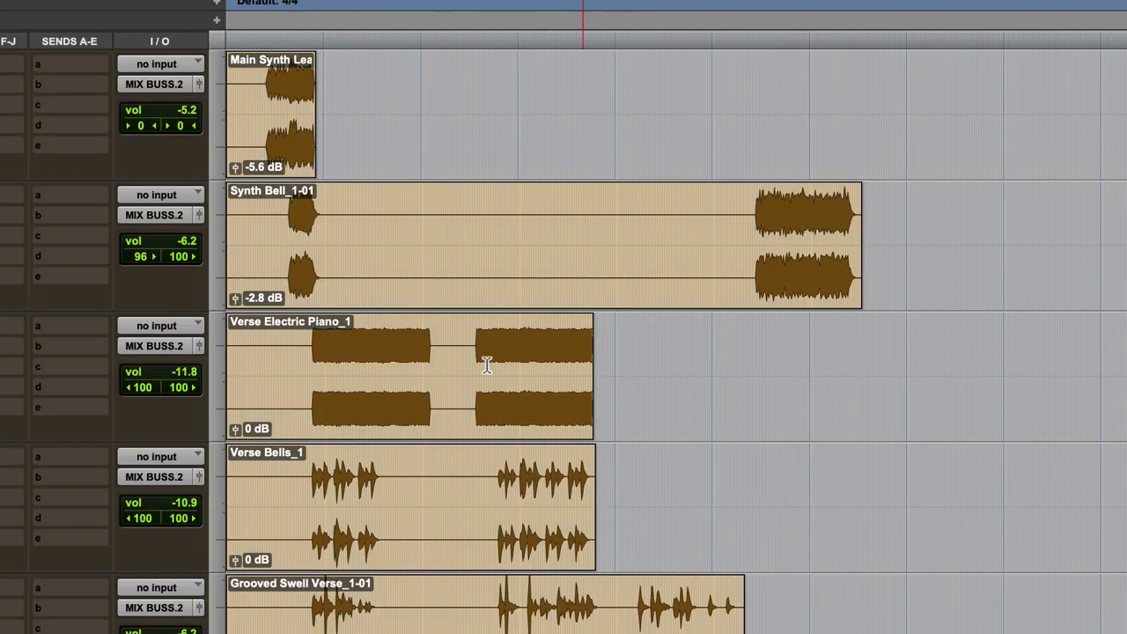
pyautogui.scroll(-20, 478, 478)
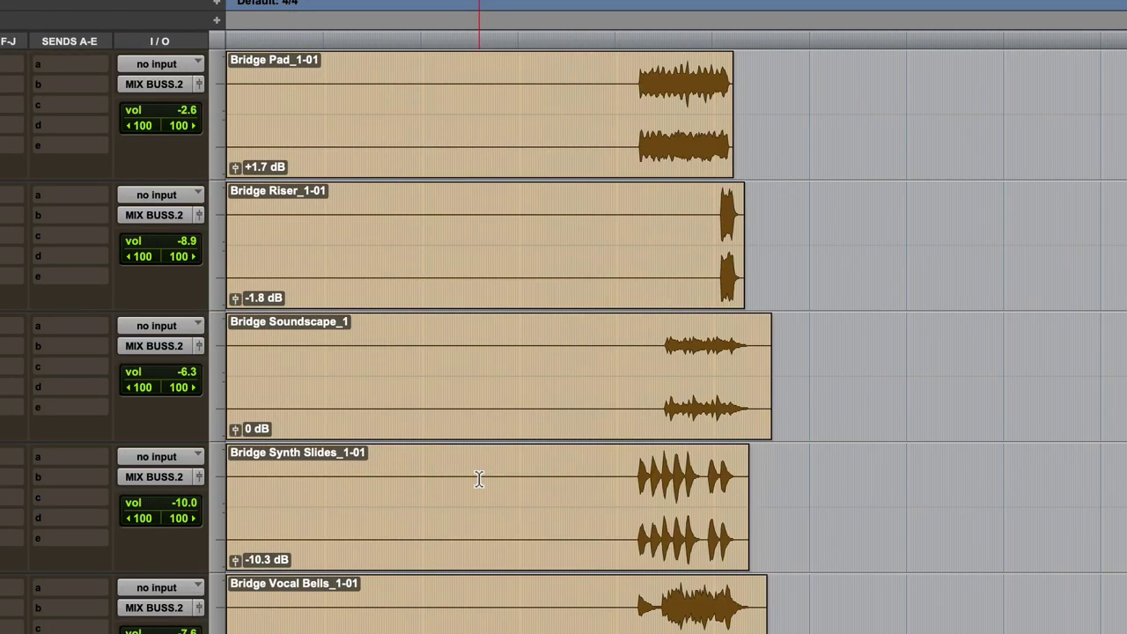
pyautogui.scroll(-5, 478, 479)
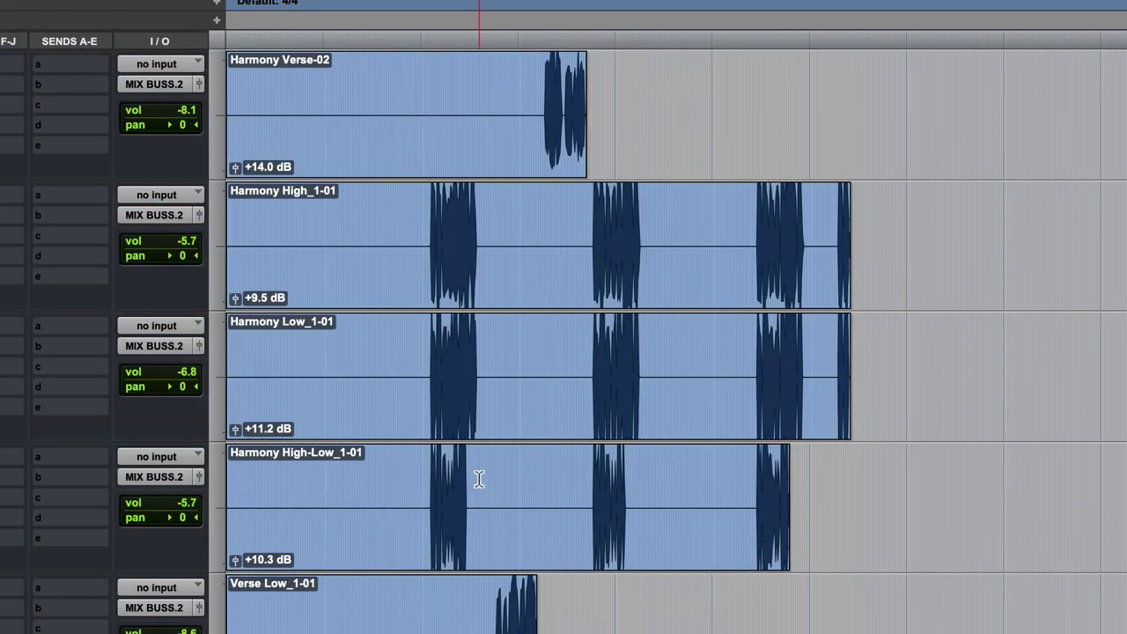
pyautogui.click(430, 198)
pyautogui.press('super+equal')
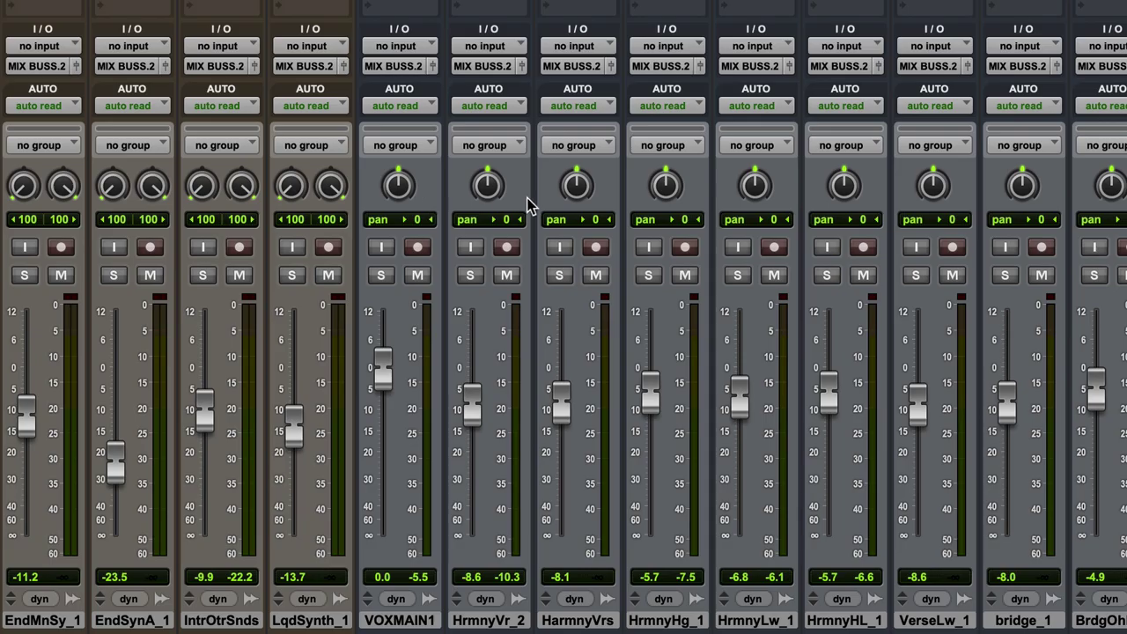
# - Audition VOXMAIN1 with HrmnyHg_1, HrmnyLw_1 and HrmnyHL_1 in solo combinations, then clear all solos
pyautogui.click(381, 275)
pyautogui.press('space')
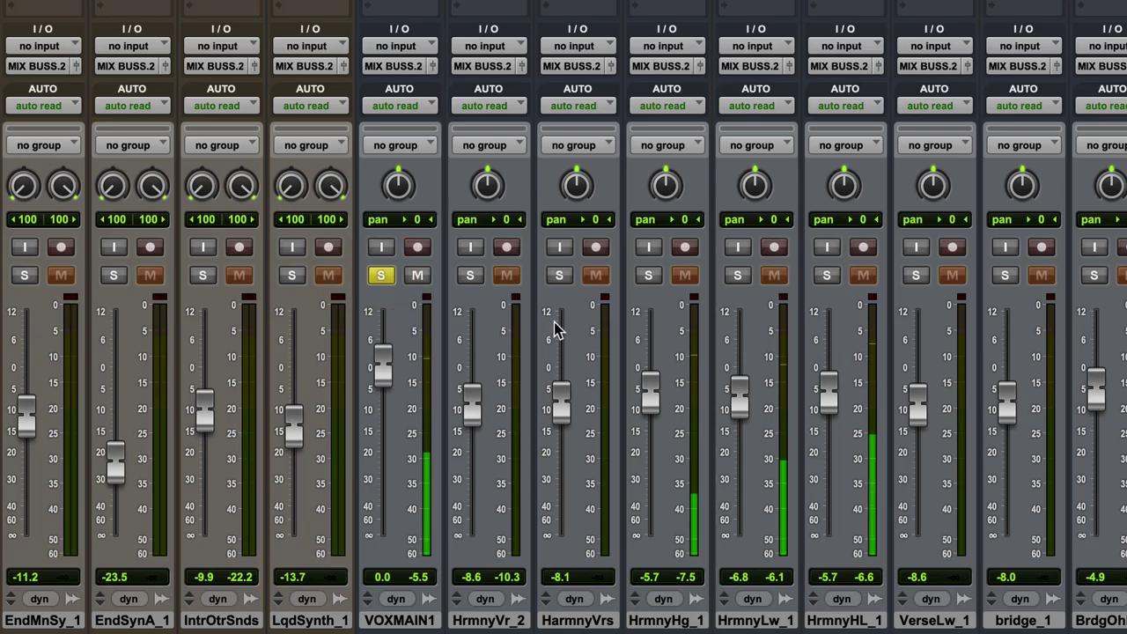
pyautogui.click(649, 275)
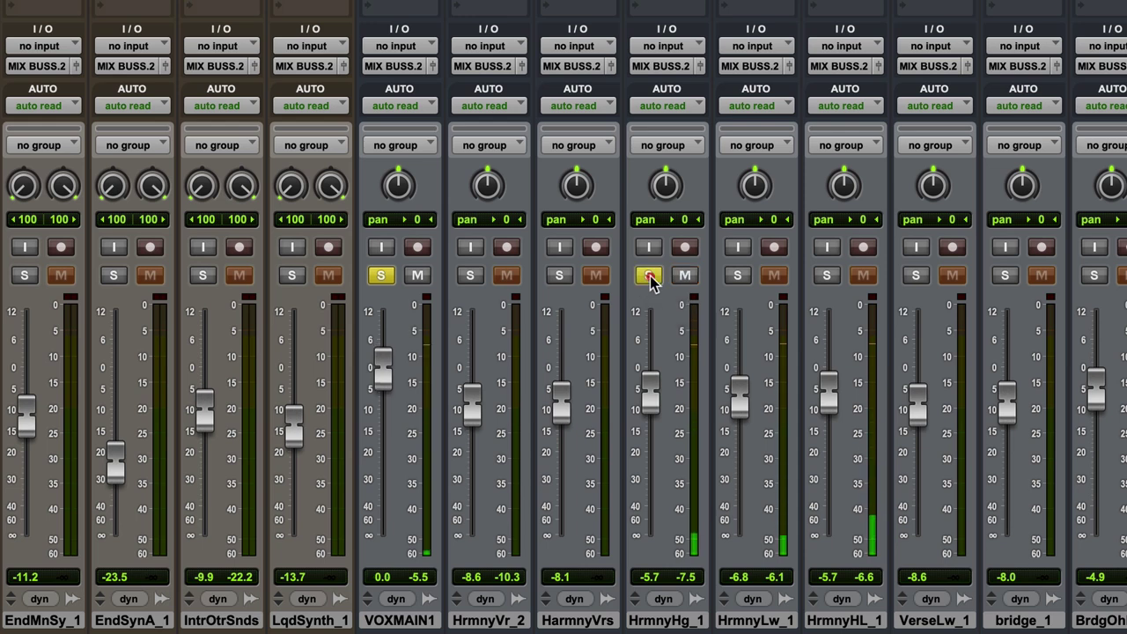
pyautogui.click(737, 276)
pyautogui.click(826, 275)
pyautogui.click(381, 275)
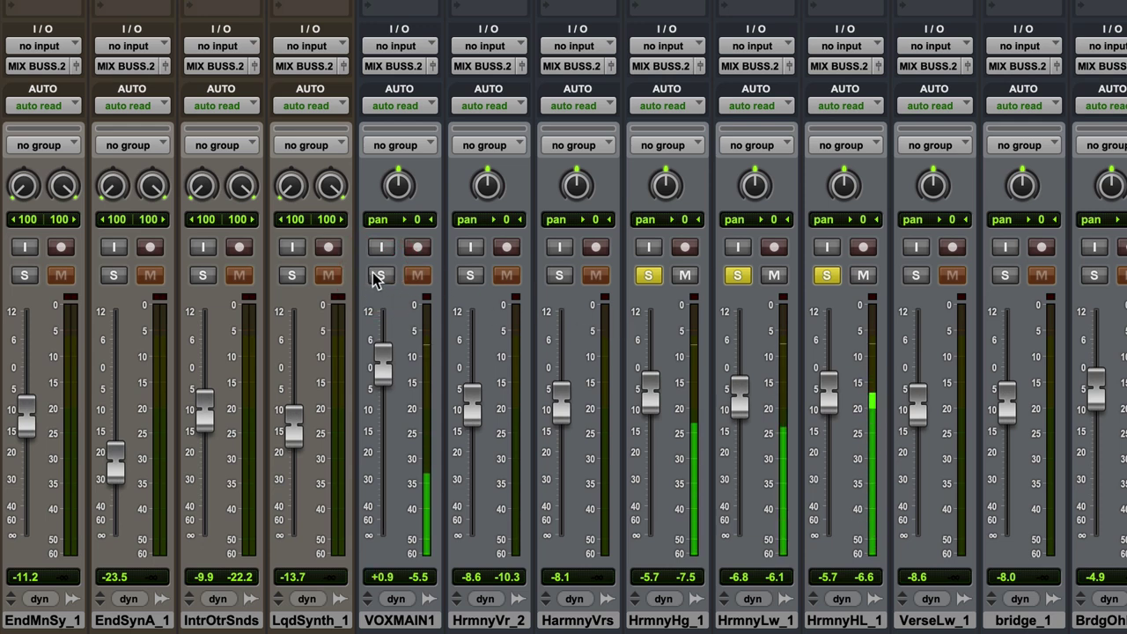
pyautogui.click(379, 276)
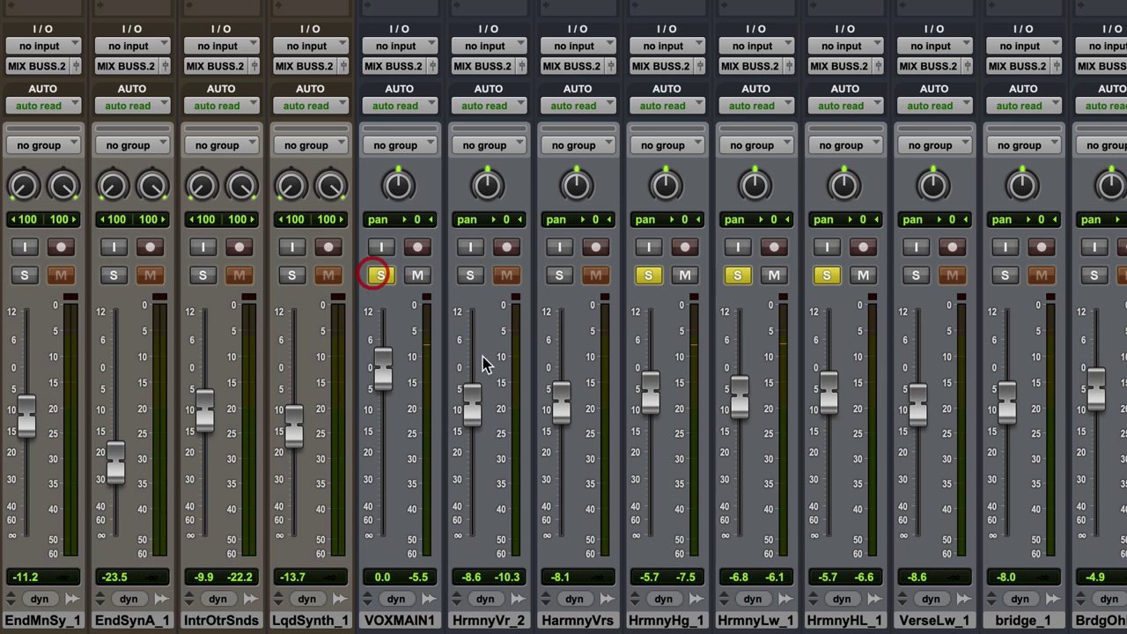
pyautogui.keyDown('alt'); pyautogui.click(388, 280); pyautogui.keyUp('alt')
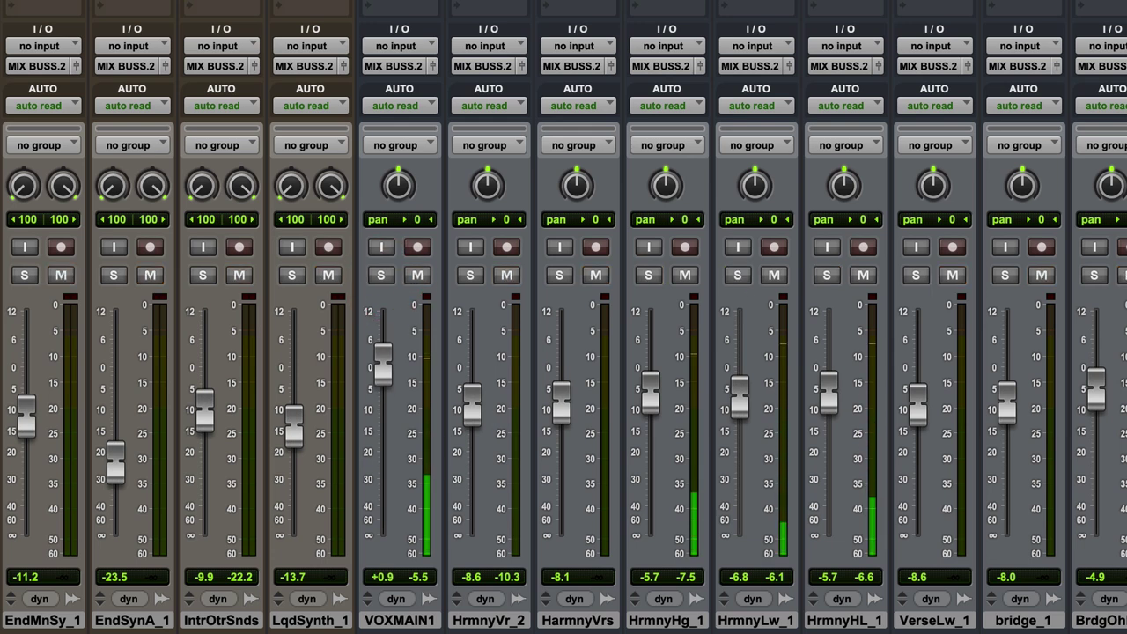
# - Pan HrmnyHg_1 100 left and HrmnyLw_1 100 right, audition with VOXMAIN1 and HrmnyHL_1, then clear solos
pyautogui.click(656, 277)
pyautogui.click(742, 277)
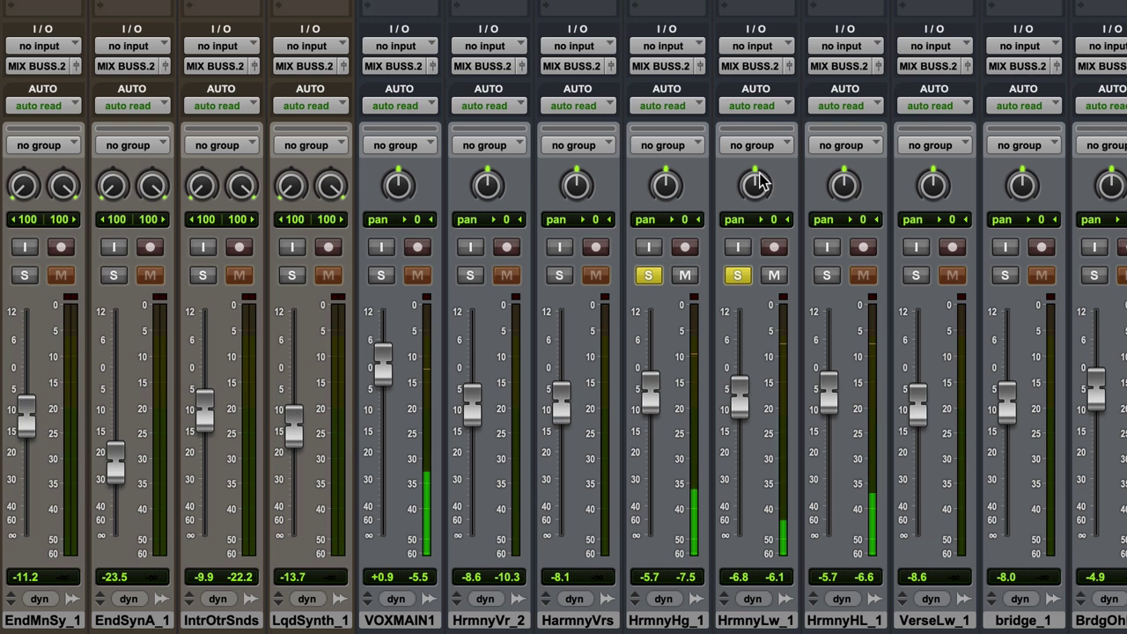
pyautogui.moveTo(759, 183); pyautogui.dragTo(759, 150)
pyautogui.moveTo(666, 182); pyautogui.dragTo(674, 470)
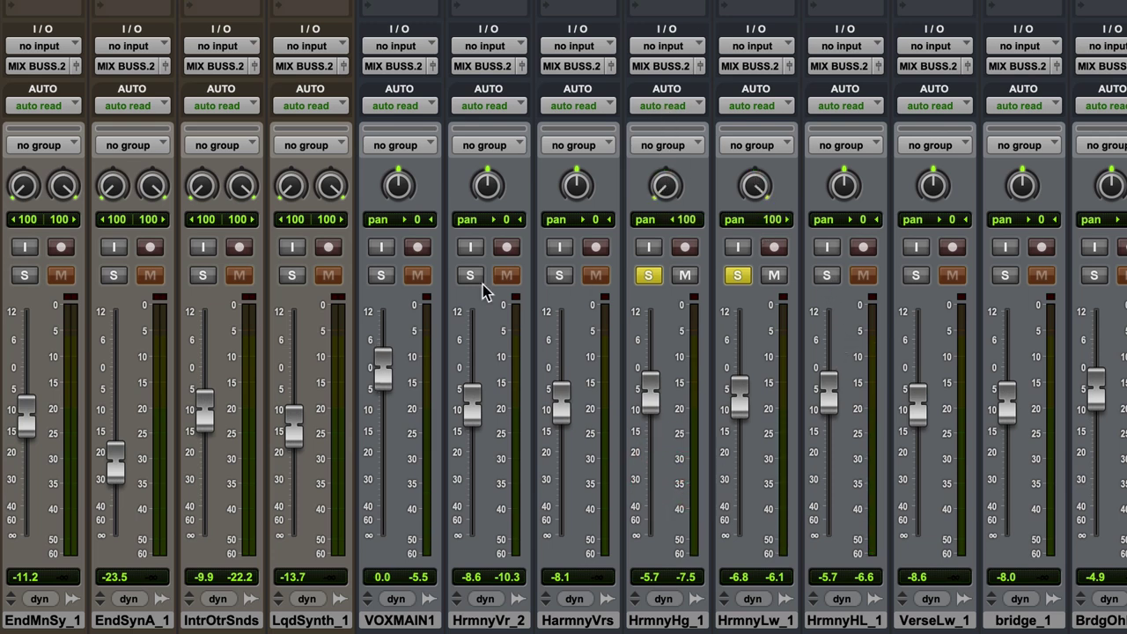
pyautogui.click(381, 276)
pyautogui.click(827, 275)
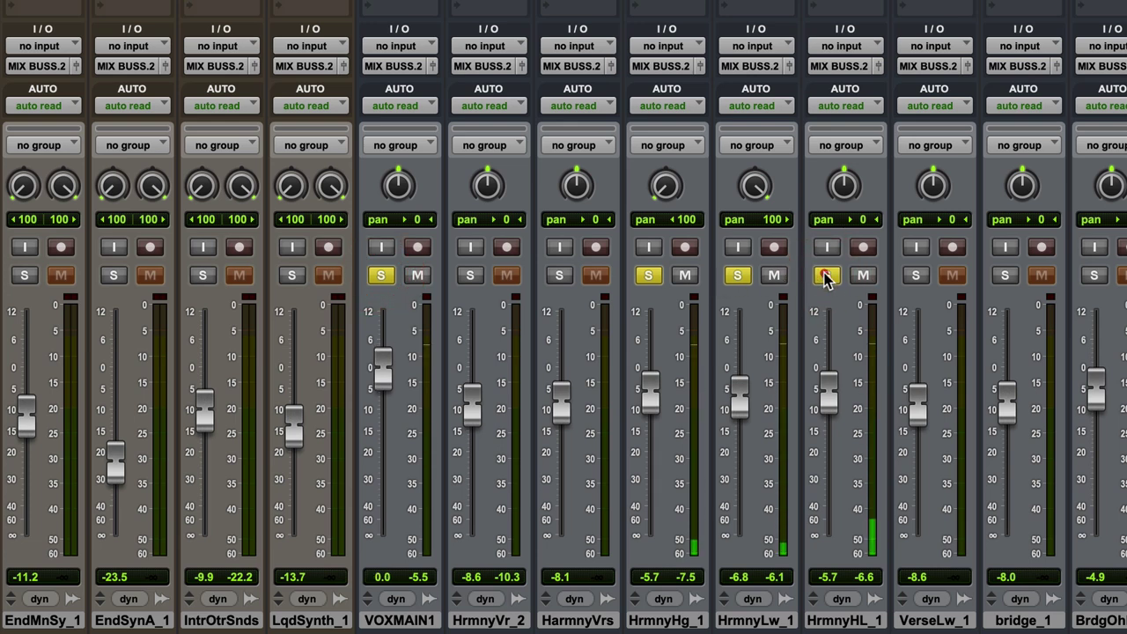
pyautogui.keyDown('alt'); pyautogui.click(827, 276); pyautogui.keyUp('alt')
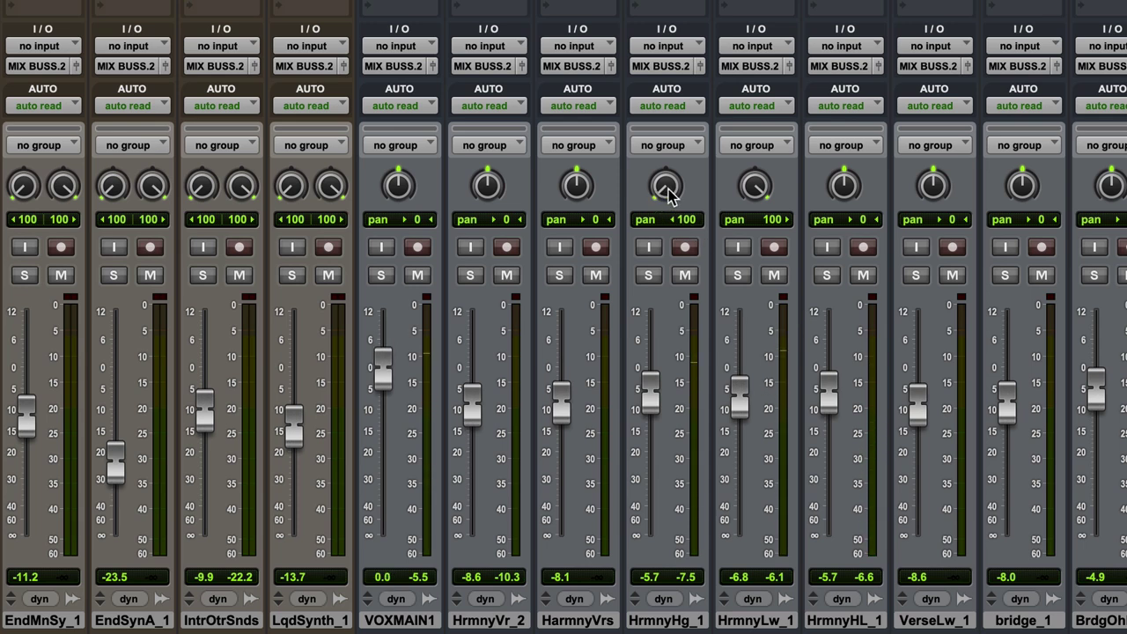
# - Adjust the harmony pans, settling HrmnyHg_1 at 49 left and HrmnyLw_1 around 48 right
pyautogui.moveTo(668, 194); pyautogui.dragTo(658, 141)
pyautogui.moveTo(771, 189); pyautogui.dragTo(750, 257)
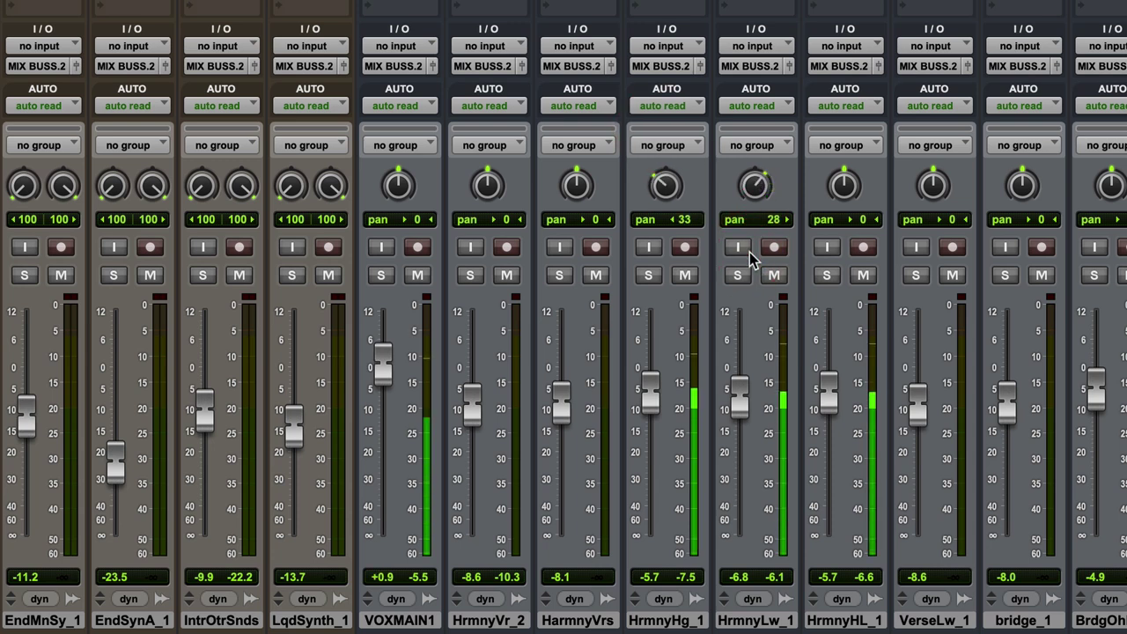
pyautogui.moveTo(665, 187); pyautogui.dragTo(659, 181)
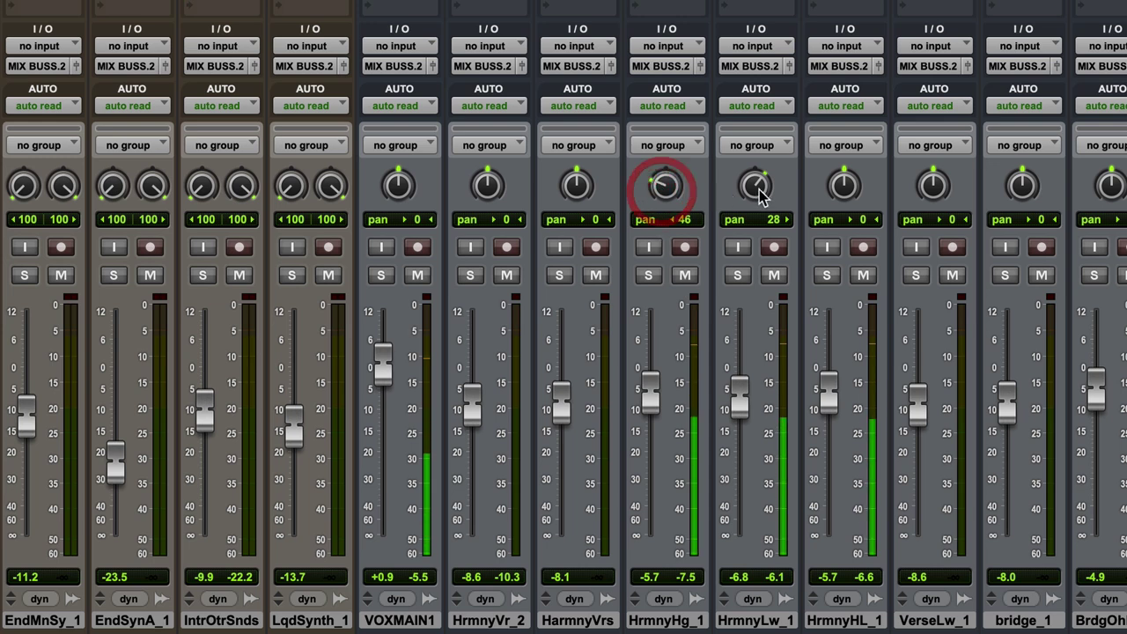
pyautogui.moveTo(757, 186); pyautogui.dragTo(764, 176)
pyautogui.moveTo(672, 183); pyautogui.dragTo(672, 180)
# - Solo HrmnyHL_1, HrmnyLw_1, HrmnyHg_1 and VOXMAIN1 together to check, then clear all solos
pyautogui.click(823, 279)
pyautogui.click(737, 276)
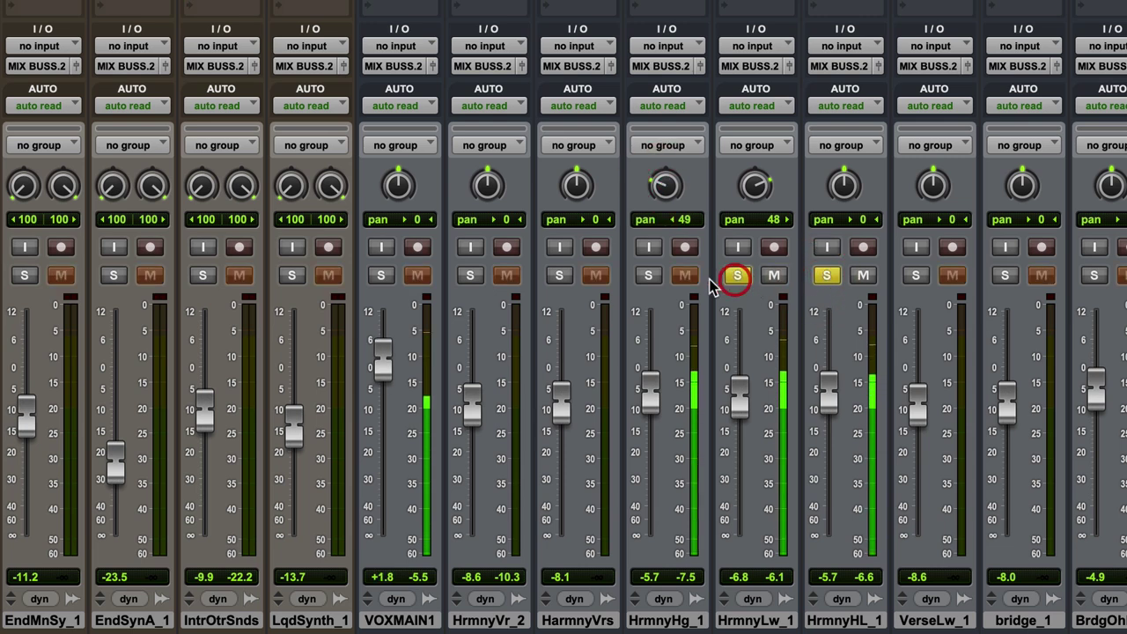
pyautogui.click(643, 278)
pyautogui.click(382, 276)
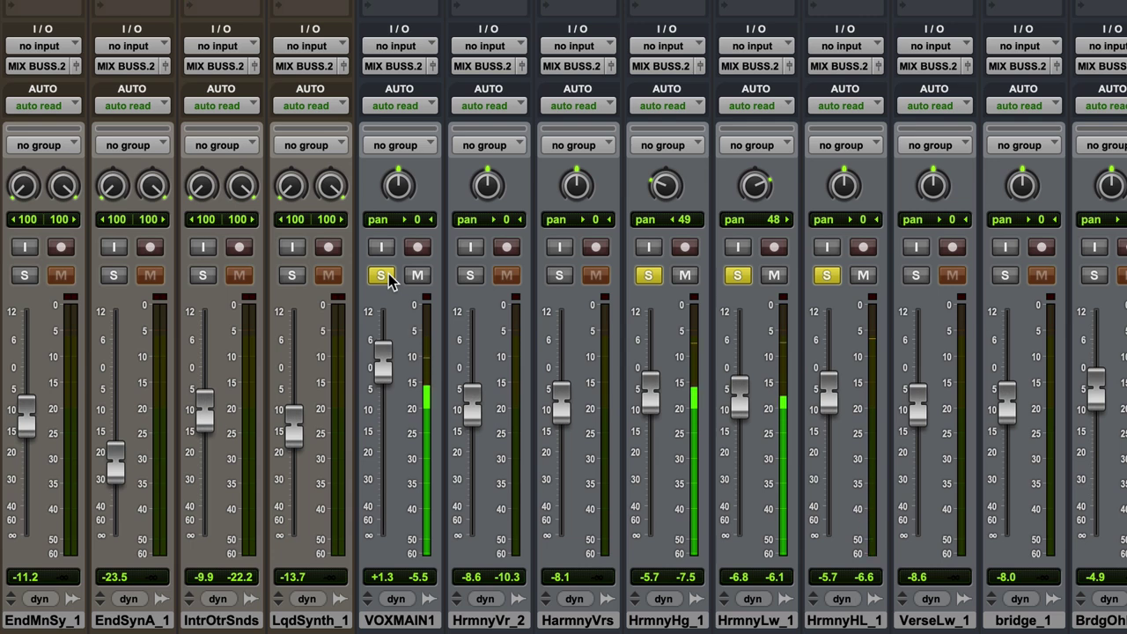
pyautogui.keyDown('alt'); pyautogui.click(387, 276); pyautogui.keyUp('alt')
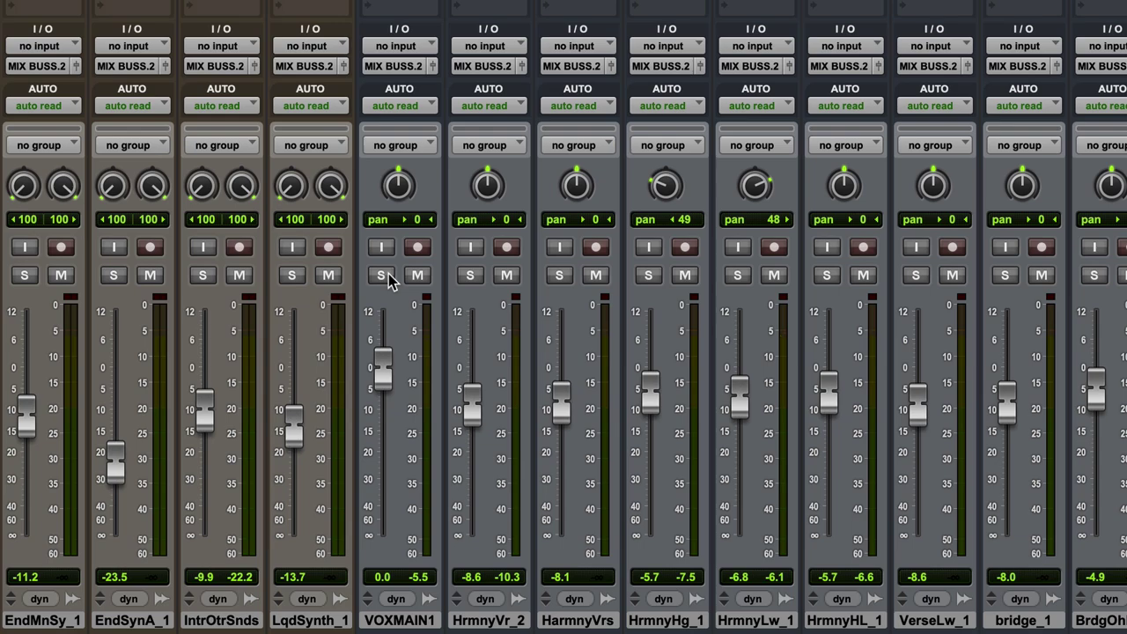
pyautogui.hscroll(-15, 388, 274)
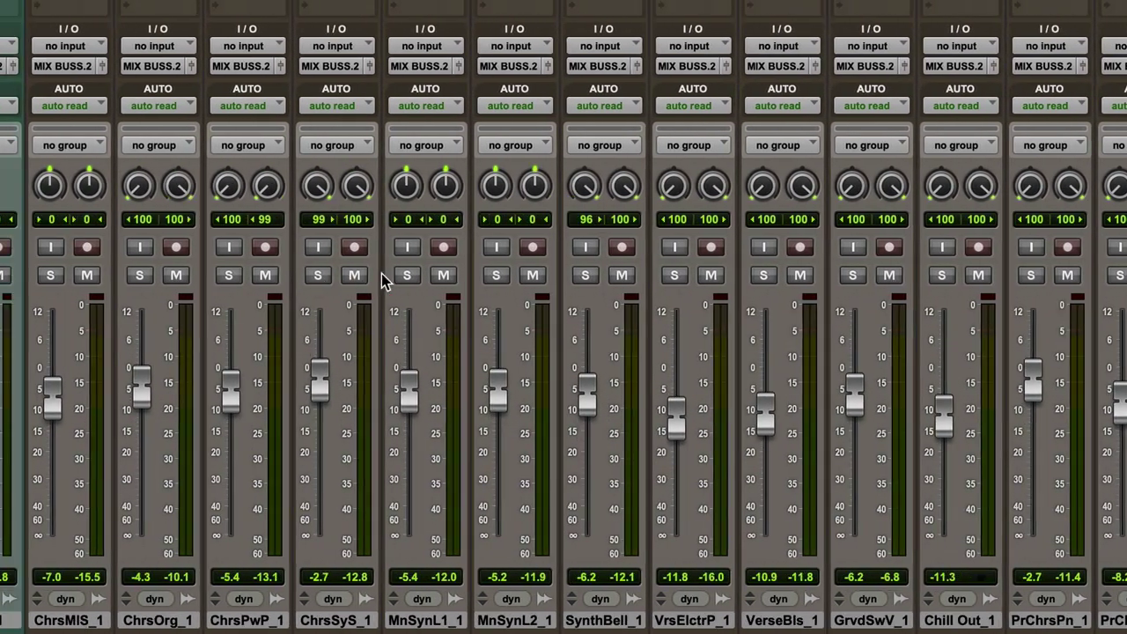
pyautogui.hscroll(15, 381, 274)
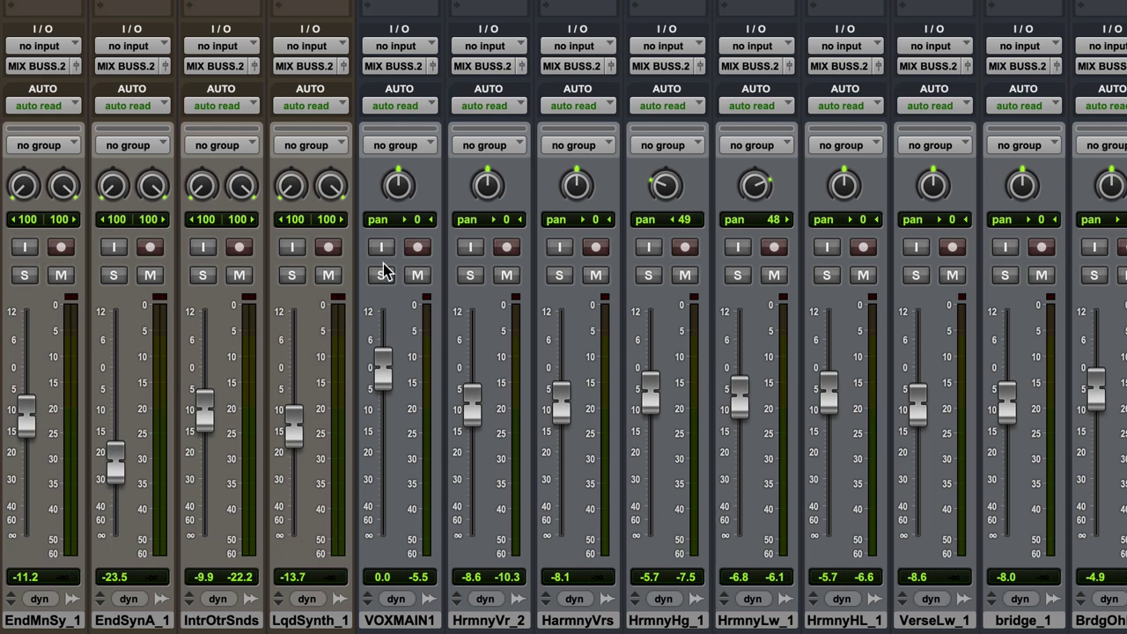
# - Pan VOXMAIN1 89 left and HrmnyVr_2 95 left, and reset HarmnyVrs to centre
pyautogui.moveTo(397, 187); pyautogui.dragTo(397, 252)
pyautogui.moveTo(487, 185); pyautogui.dragTo(488, 244)
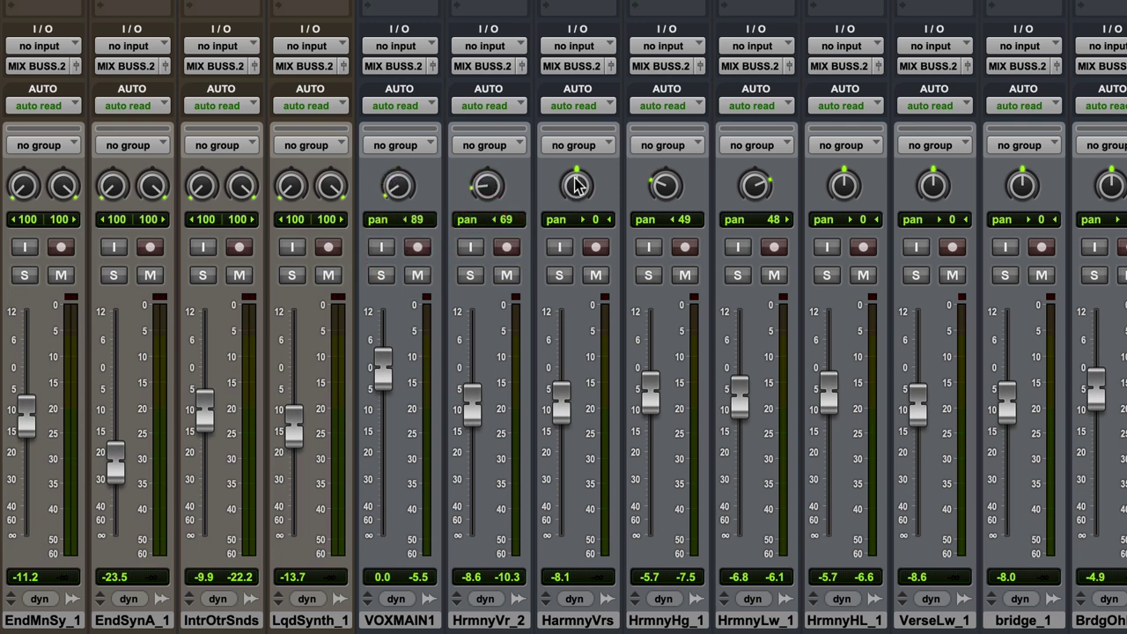
pyautogui.moveTo(576, 181); pyautogui.dragTo(576, 213)
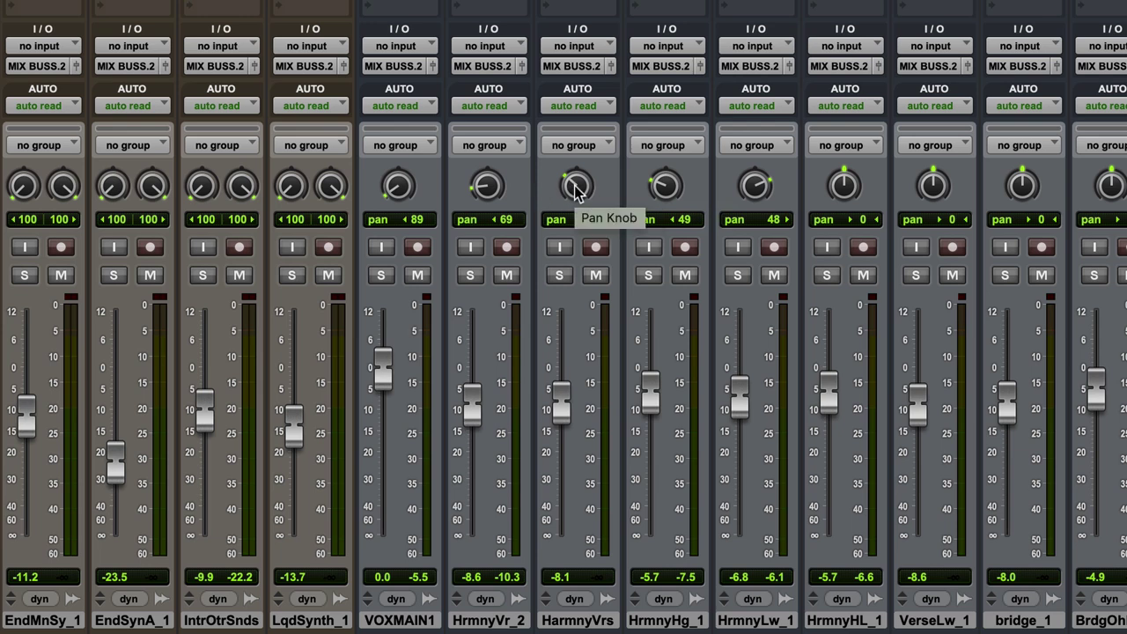
pyautogui.keyDown('alt'); pyautogui.click(574, 187); pyautogui.keyUp('alt')
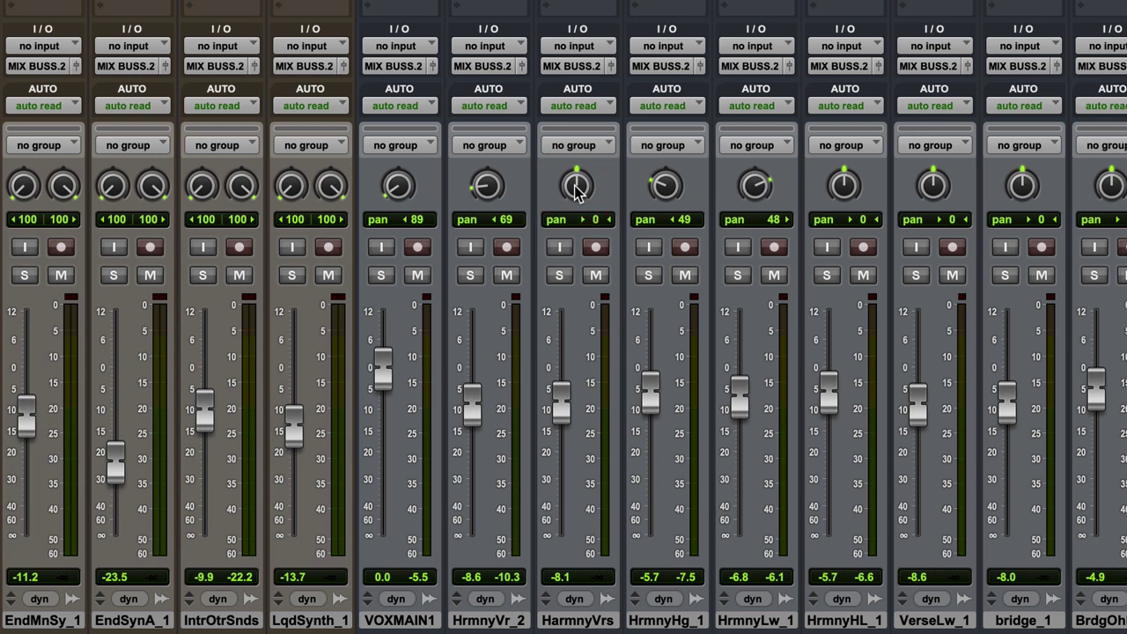
pyautogui.moveTo(487, 187); pyautogui.dragTo(485, 327)
pyautogui.moveTo(661, 189); pyautogui.dragTo(661, 238)
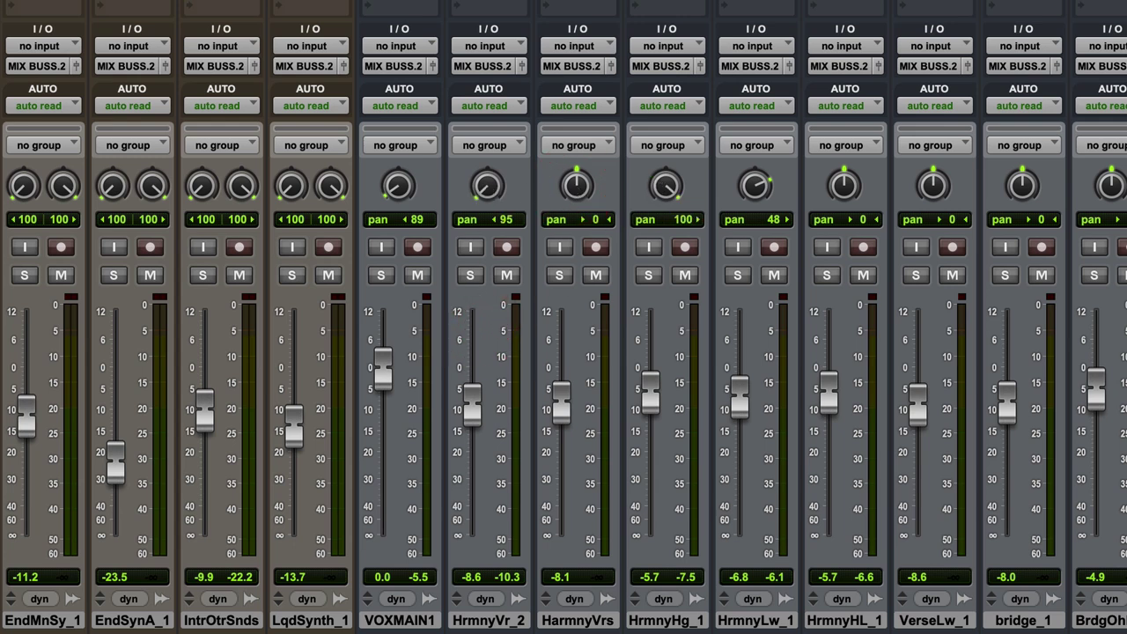